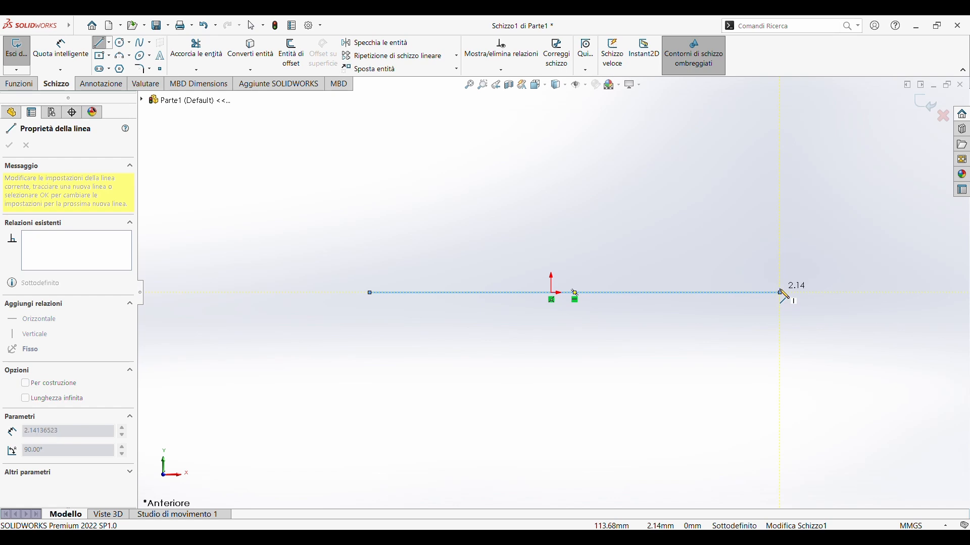
- Finish the horizontal line through the origin at about 205 mm long and make its midpoint vertical with the origin
{"action": "left_click", "coordinate": [781, 293]}
{"action": "key", "text": "Escape"}
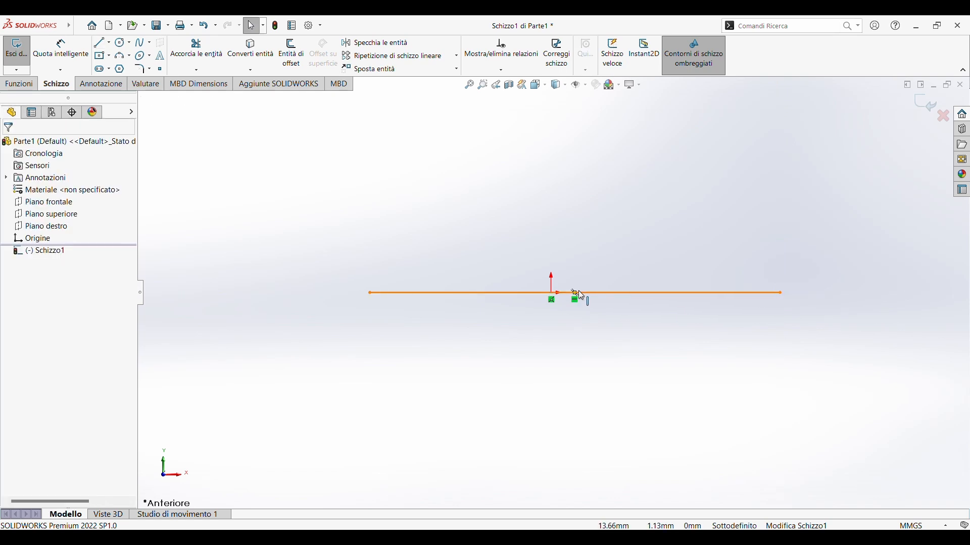
{"action": "left_click", "coordinate": [576, 293]}
{"action": "left_click", "coordinate": [577, 293]}
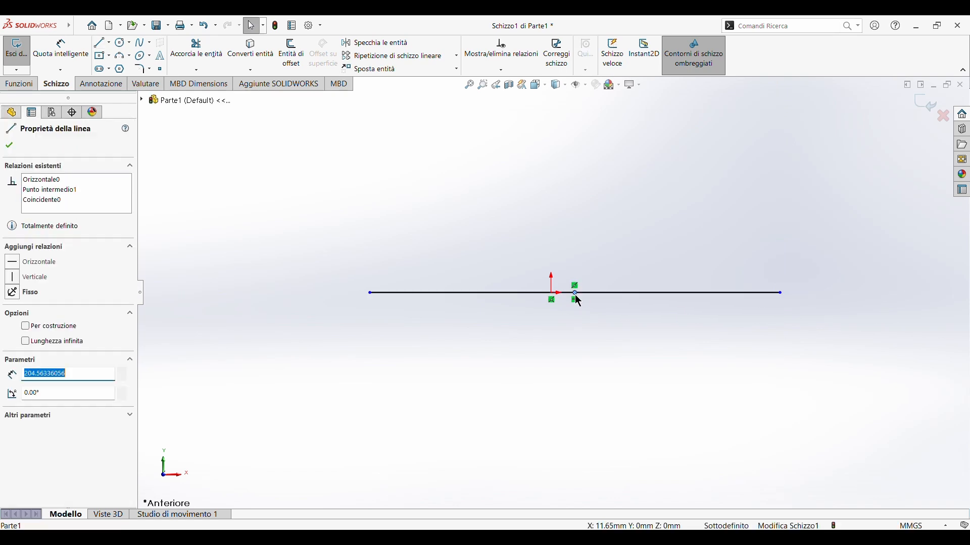
{"action": "left_click", "coordinate": [552, 293], "text": "ctrl"}
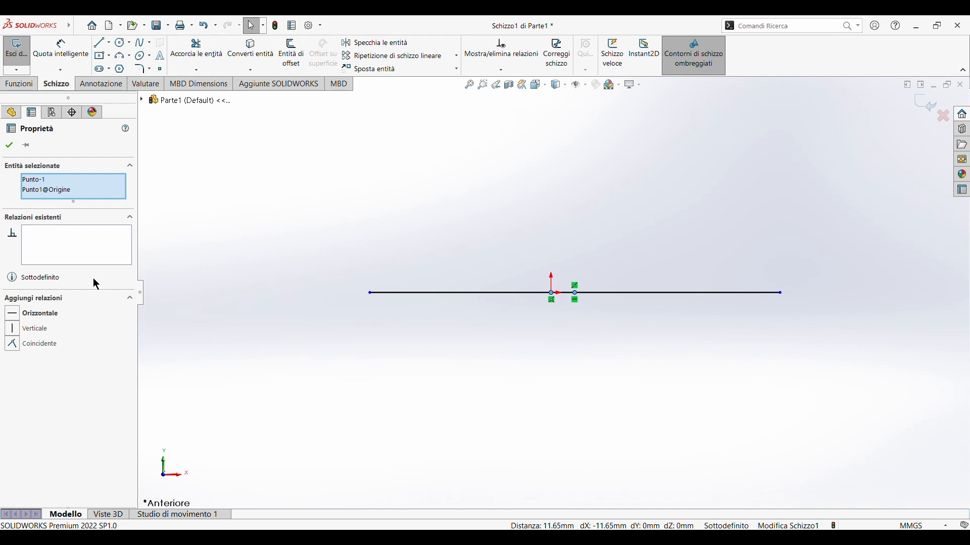
{"action": "left_click", "coordinate": [9, 331]}
{"action": "left_click", "coordinate": [9, 145]}
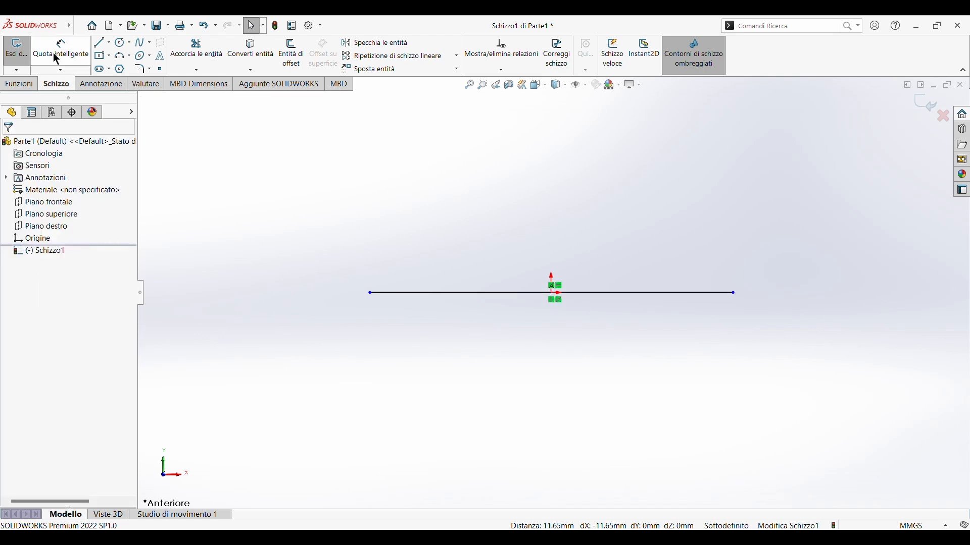
- Dimension the horizontal line's length to 180 mm, placing the dimension below it
{"action": "left_click", "coordinate": [60, 49]}
{"action": "left_click", "coordinate": [497, 293]}
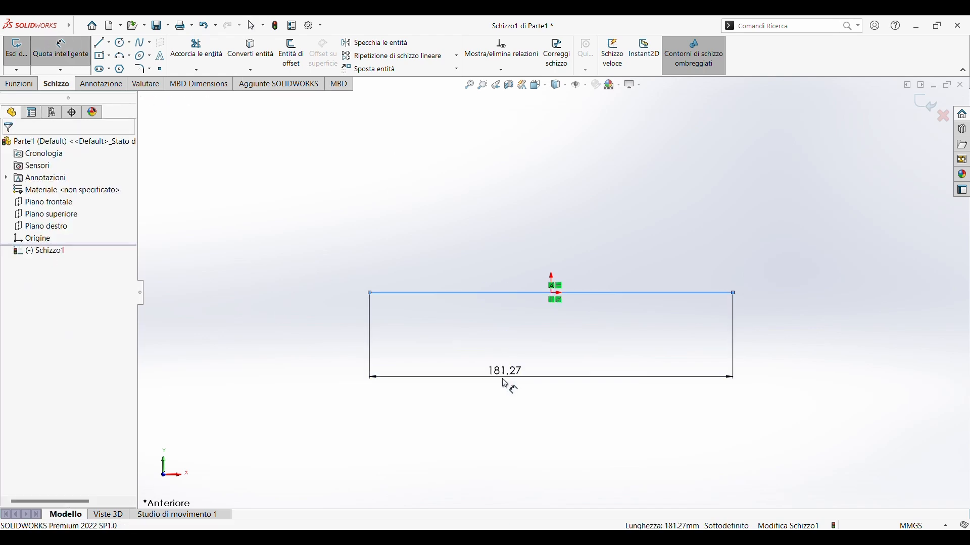
{"action": "left_click", "coordinate": [505, 385]}
{"action": "type", "text": "180"}
{"action": "key", "text": "Return"}
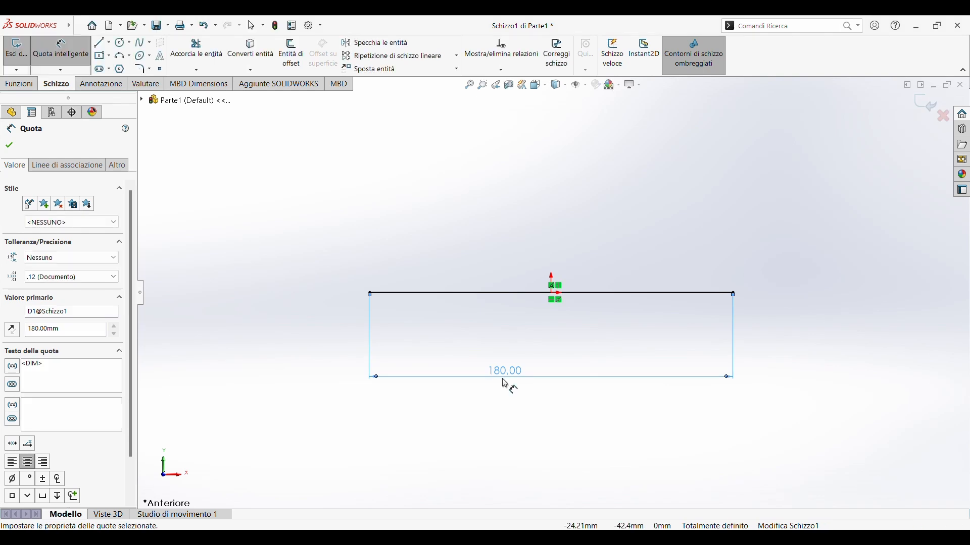
- Draw a three-point arc of about 67 mm radius rising outward from the line's left endpoint
{"action": "left_click", "coordinate": [120, 56]}
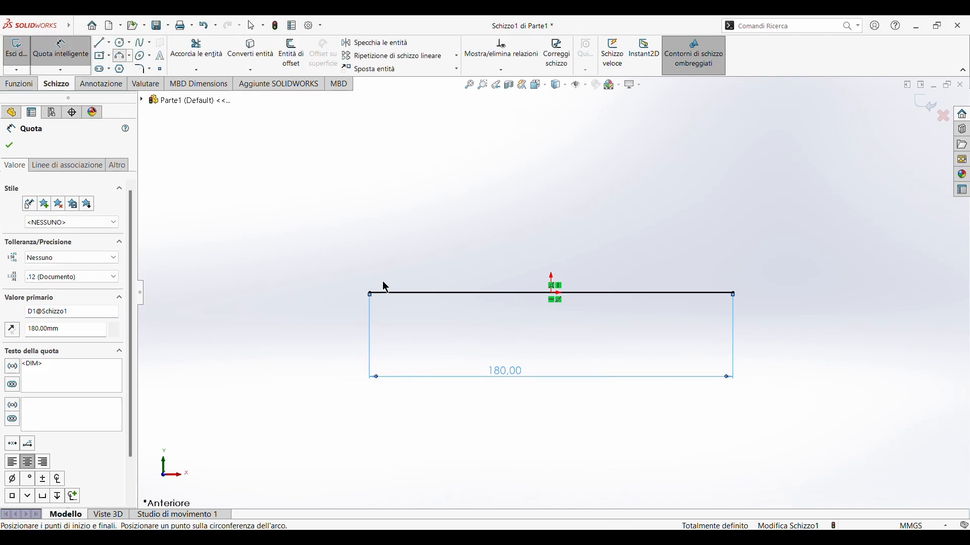
{"action": "left_click", "coordinate": [371, 293]}
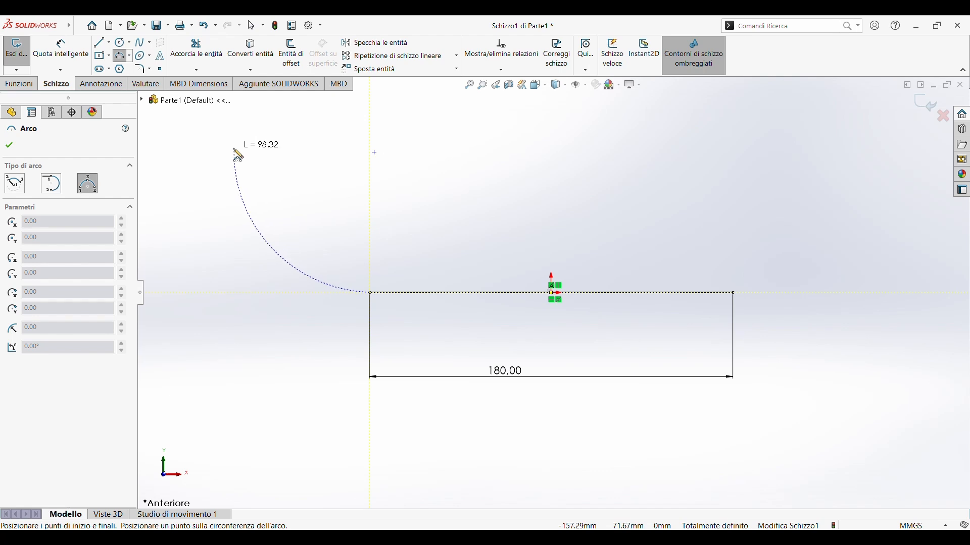
{"action": "left_click", "coordinate": [197, 155]}
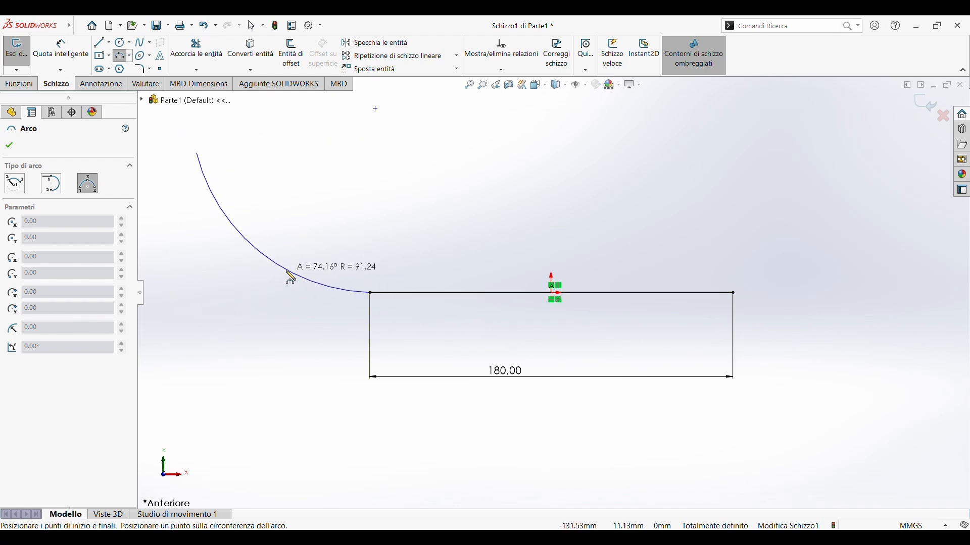
{"action": "left_click", "coordinate": [263, 283]}
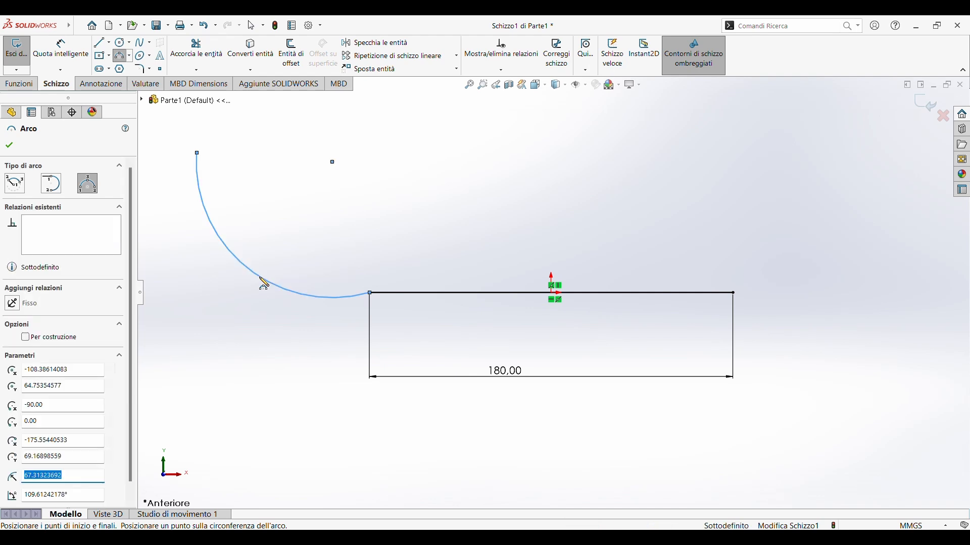
{"action": "key", "text": "Escape"}
- Make the arc tangent to the horizontal line
{"action": "left_click", "coordinate": [365, 298]}
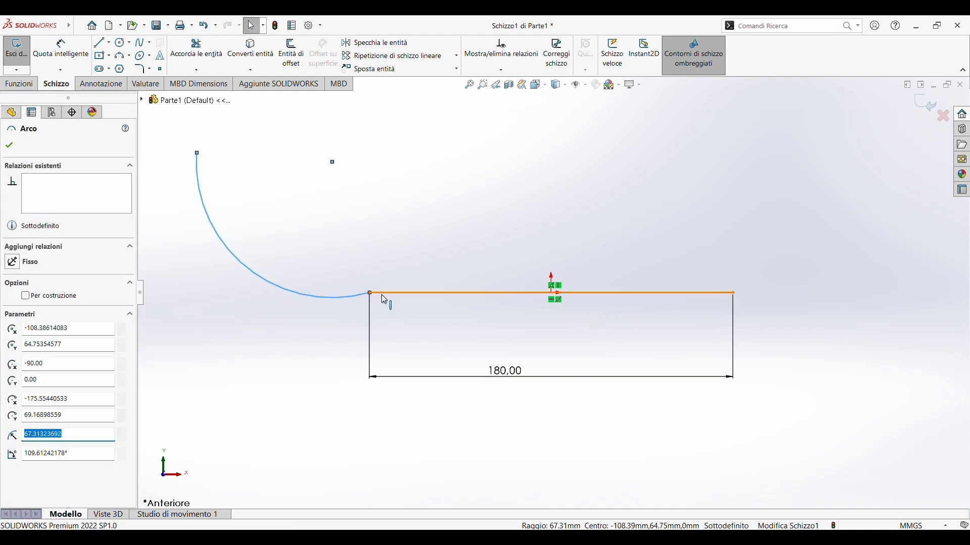
{"action": "left_click", "coordinate": [380, 294], "text": "ctrl"}
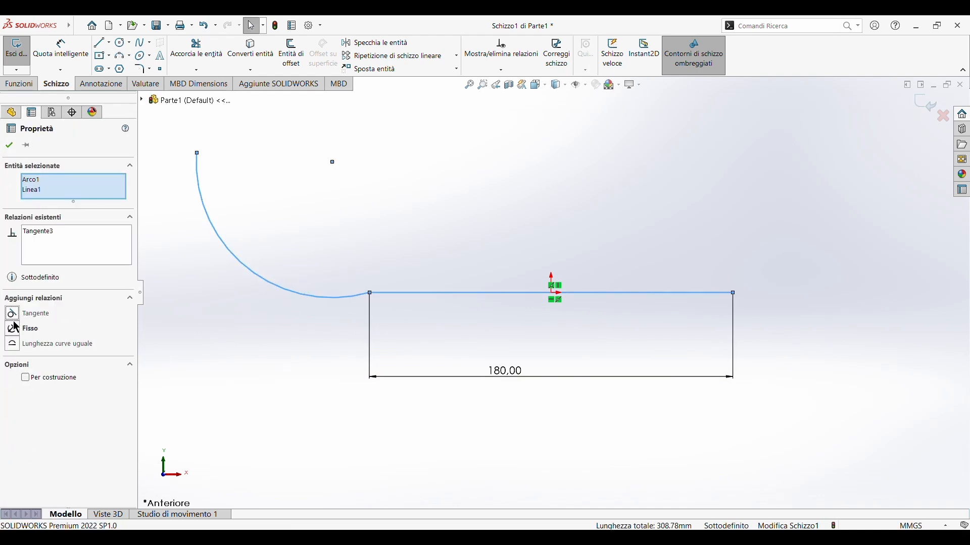
{"action": "left_click", "coordinate": [14, 315]}
- Dimension the arc's radius to 65 mm
{"action": "left_click", "coordinate": [61, 50]}
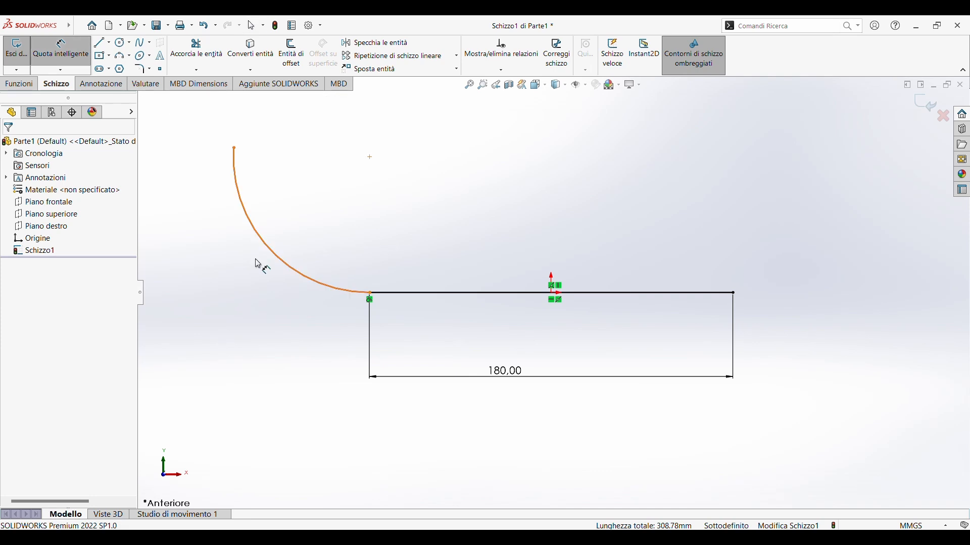
{"action": "left_click", "coordinate": [278, 258]}
{"action": "left_click", "coordinate": [224, 267]}
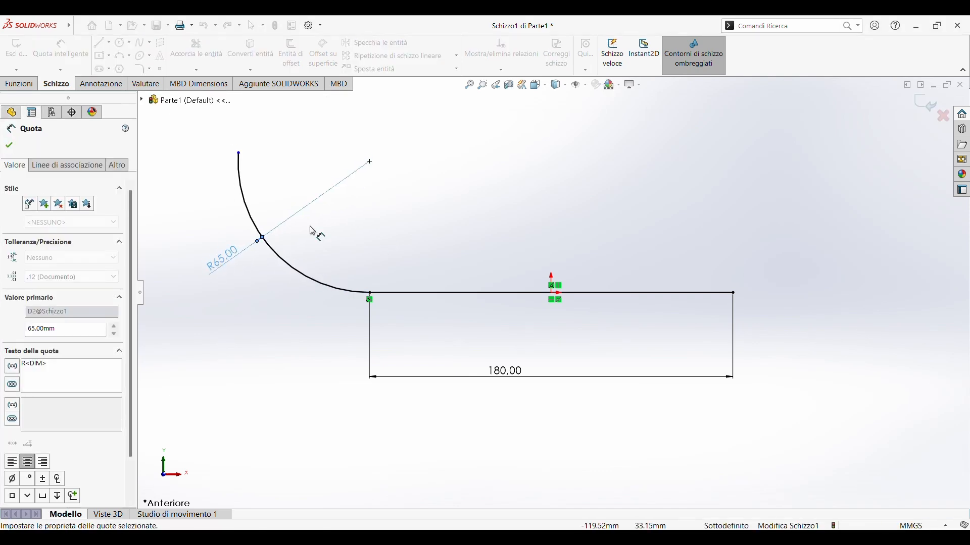
{"action": "key", "text": "Escape"}
{"action": "key", "text": "Escape"}
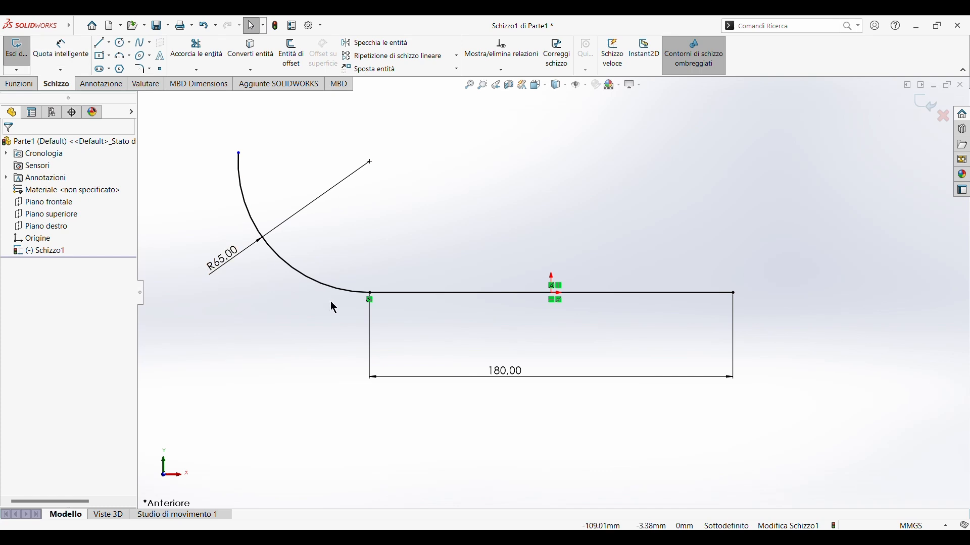
{"action": "left_click", "coordinate": [320, 288]}
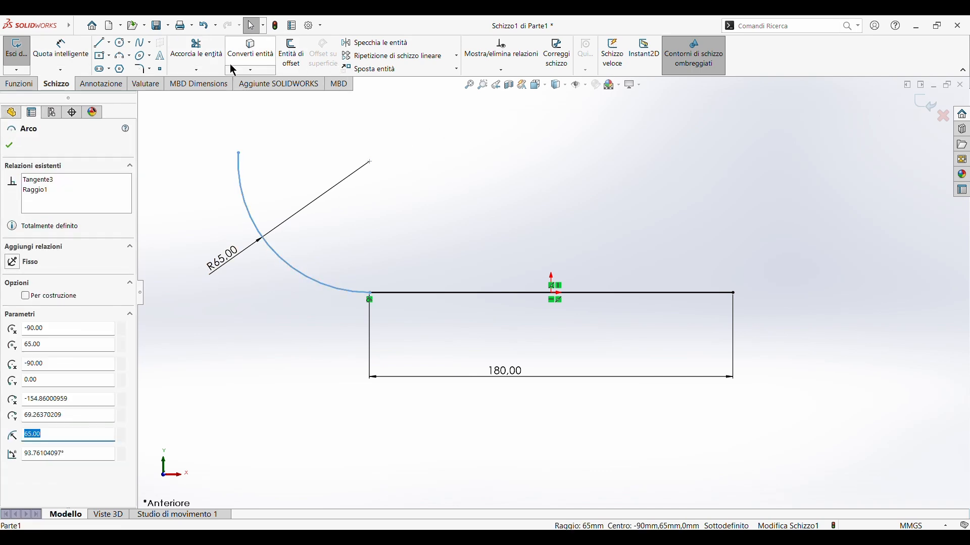
{"action": "left_click", "coordinate": [348, 43]}
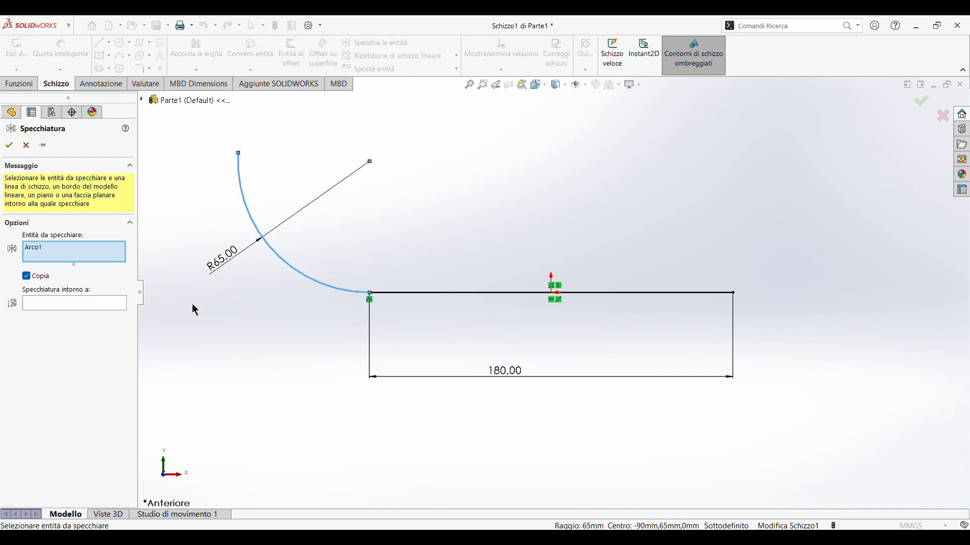
{"action": "key", "text": "Escape"}
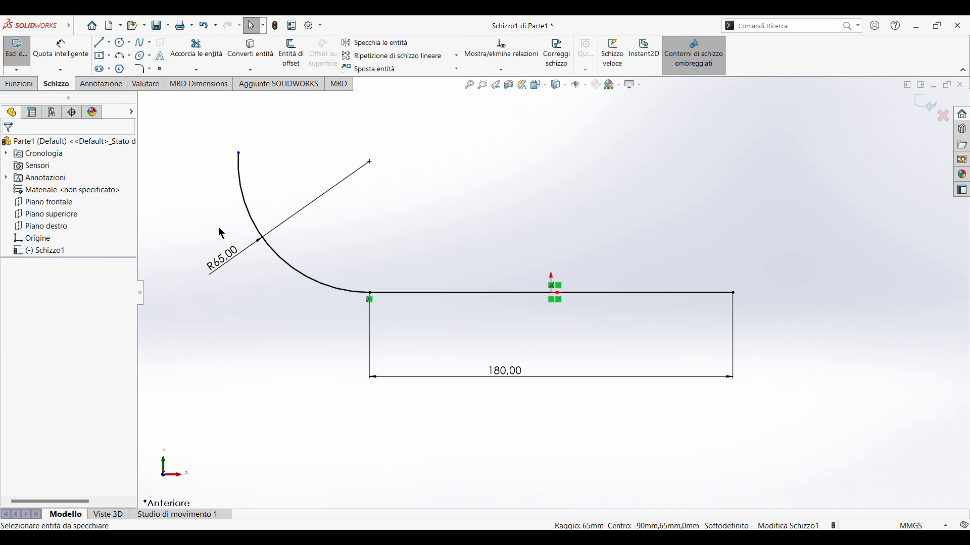
- Draw a vertical construction line through the origin, extending above and below the horizontal line
{"action": "left_click", "coordinate": [101, 43]}
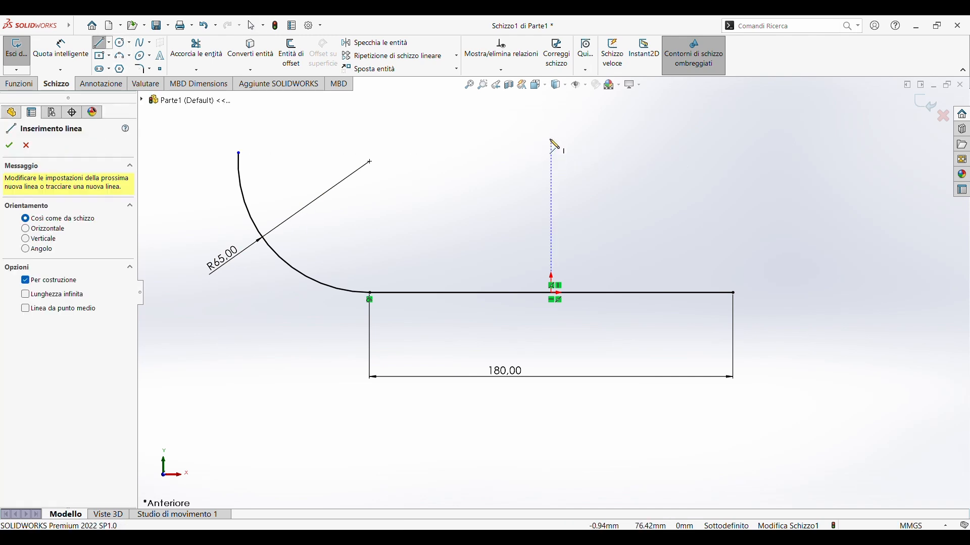
{"action": "left_click_drag", "start_coordinate": [551, 138], "coordinate": [551, 449]}
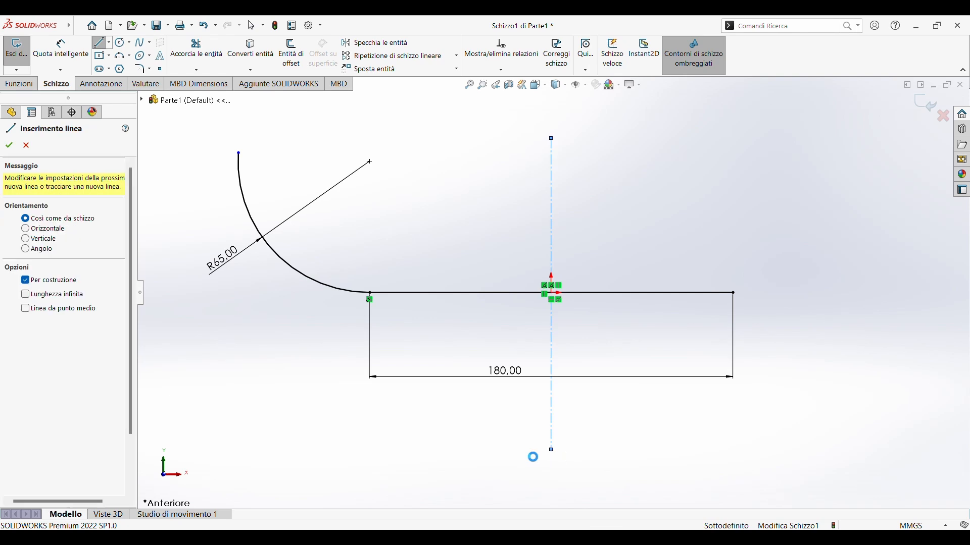
{"action": "key", "text": "Escape"}
- Mirror the arc about the vertical construction line, keeping the original as a copy
{"action": "left_click", "coordinate": [254, 220]}
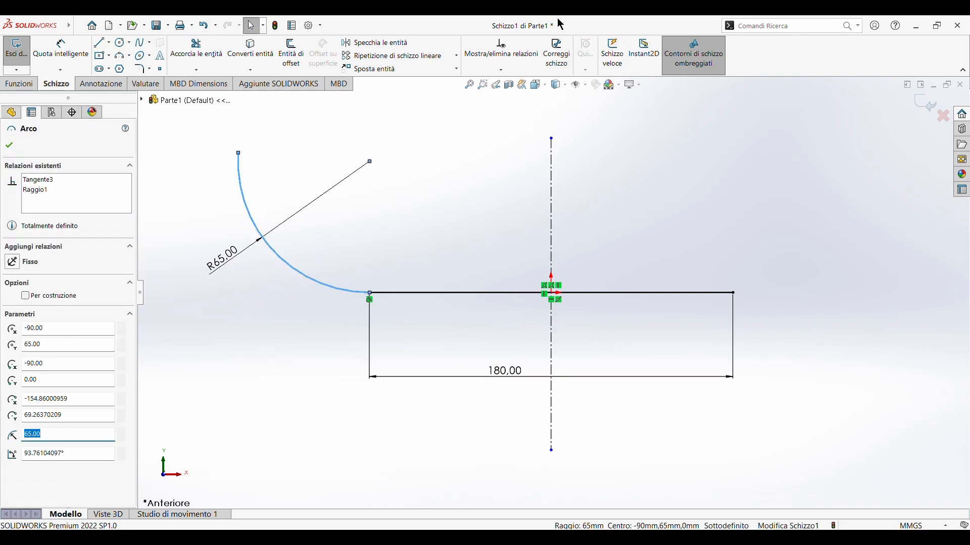
{"action": "left_click", "coordinate": [375, 42]}
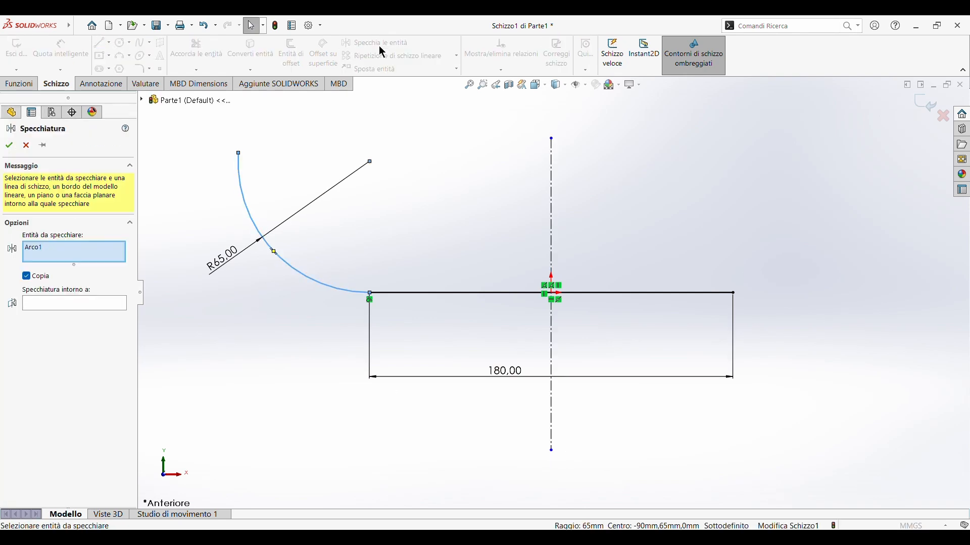
{"action": "left_click", "coordinate": [552, 247]}
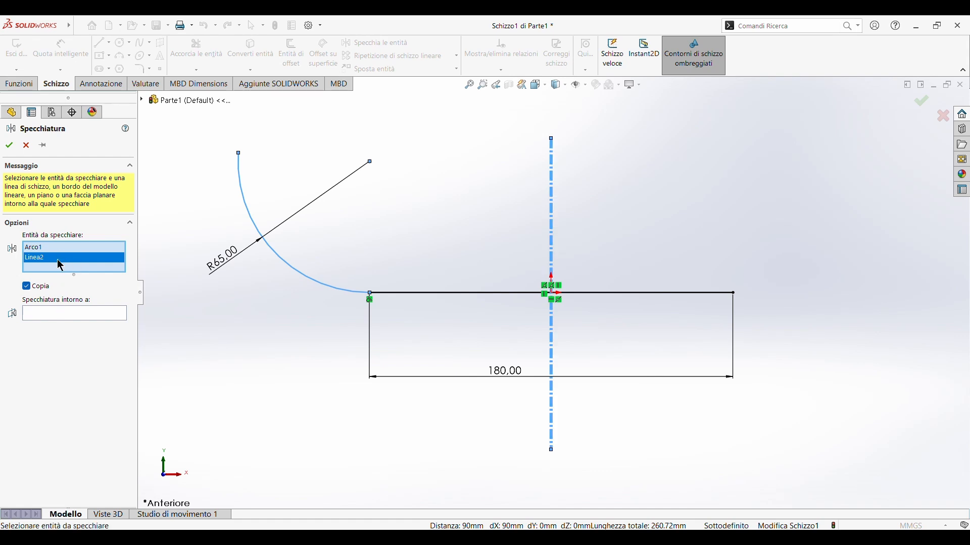
{"action": "key", "text": "Delete"}
{"action": "left_click", "coordinate": [71, 306]}
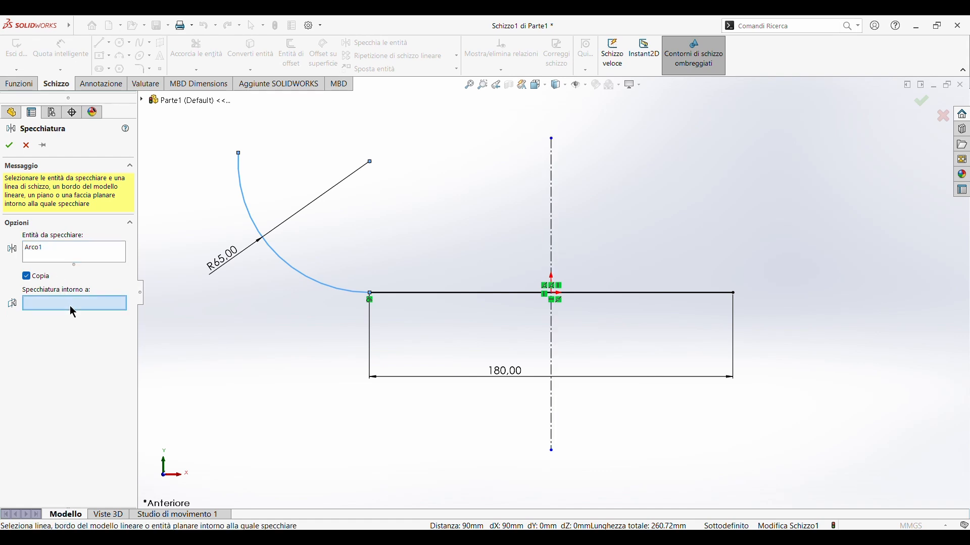
{"action": "left_click", "coordinate": [552, 231]}
{"action": "left_click", "coordinate": [9, 145]}
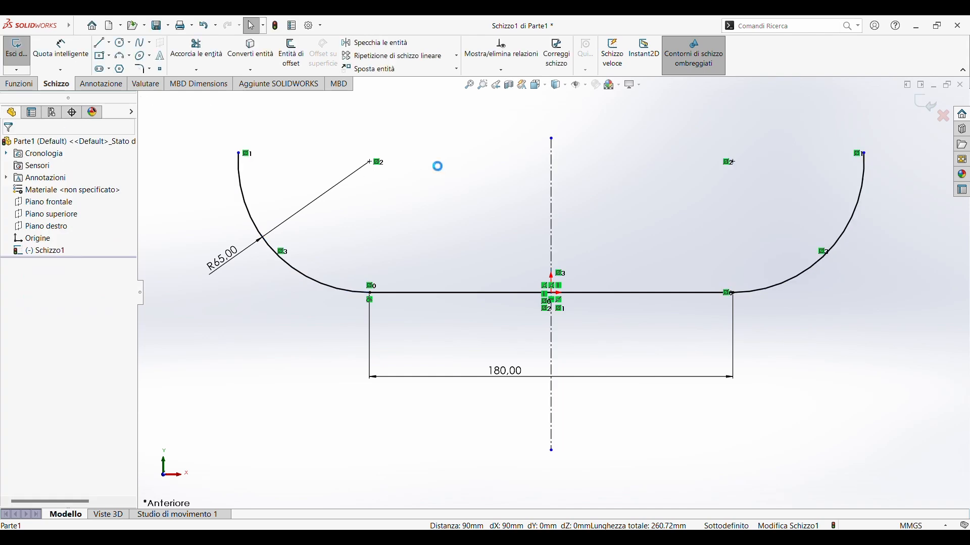
- Offset the whole arc-line-arc chain inward by 10 mm
{"action": "scroll", "coordinate": [531, 195], "scroll_direction": "up", "scroll_amount": 3}
{"action": "scroll", "coordinate": [530, 196], "scroll_direction": "down", "scroll_amount": 2}
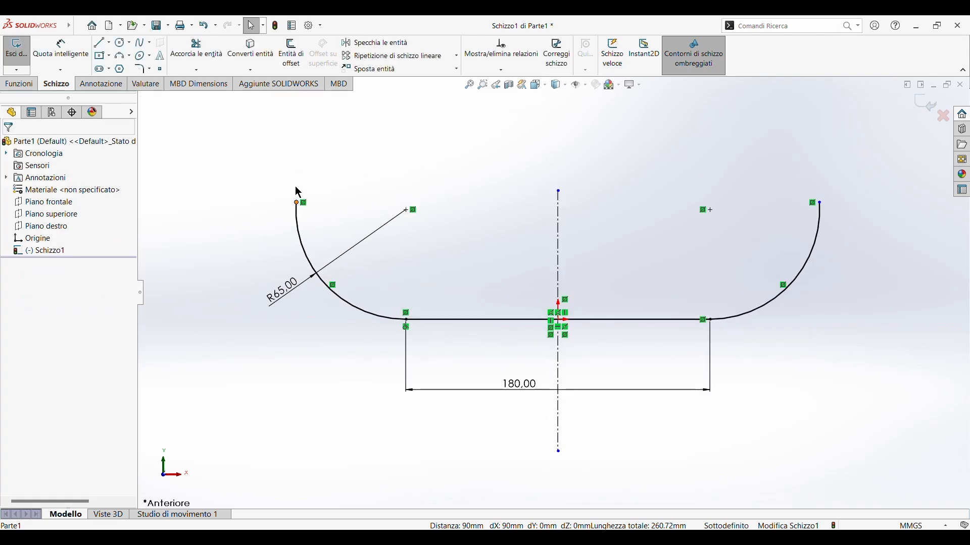
{"action": "left_click", "coordinate": [291, 46]}
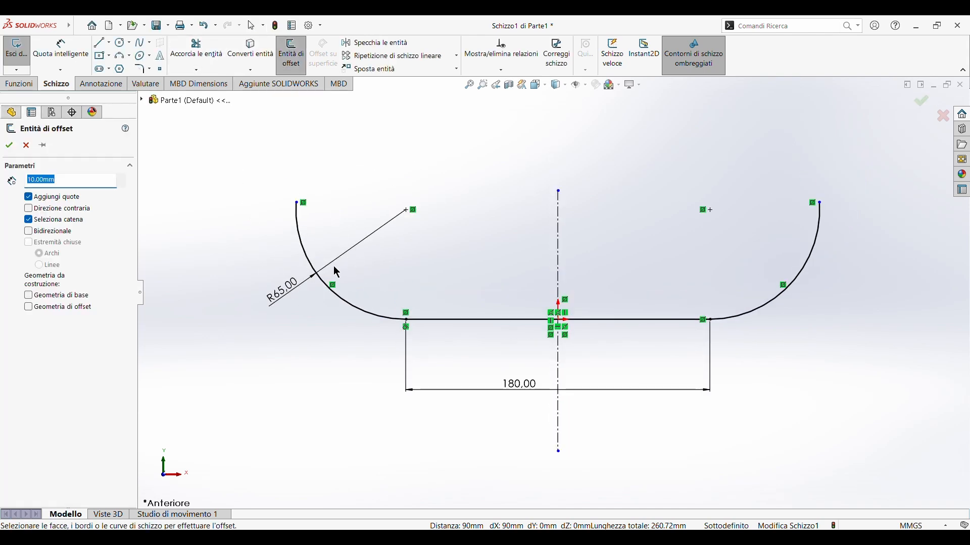
{"action": "left_click", "coordinate": [306, 249]}
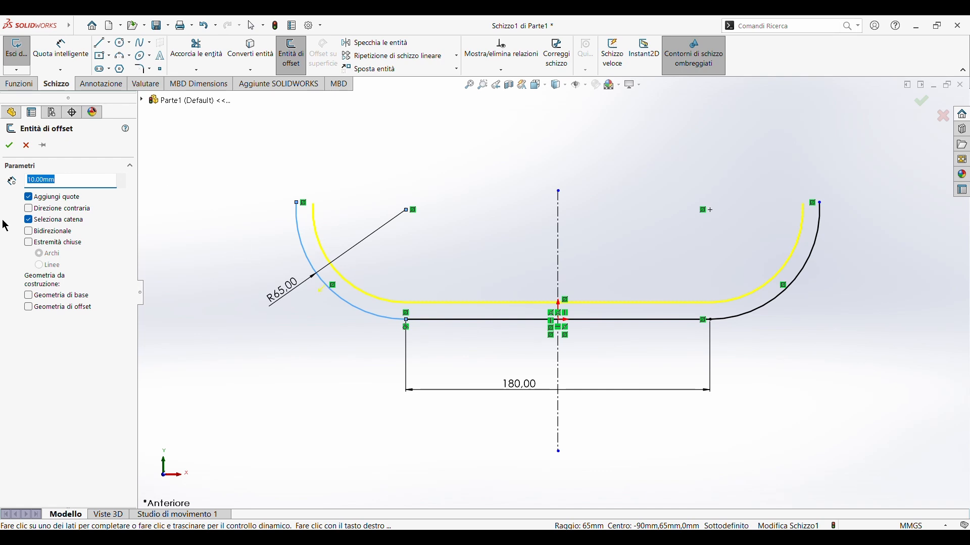
{"action": "left_click", "coordinate": [9, 146]}
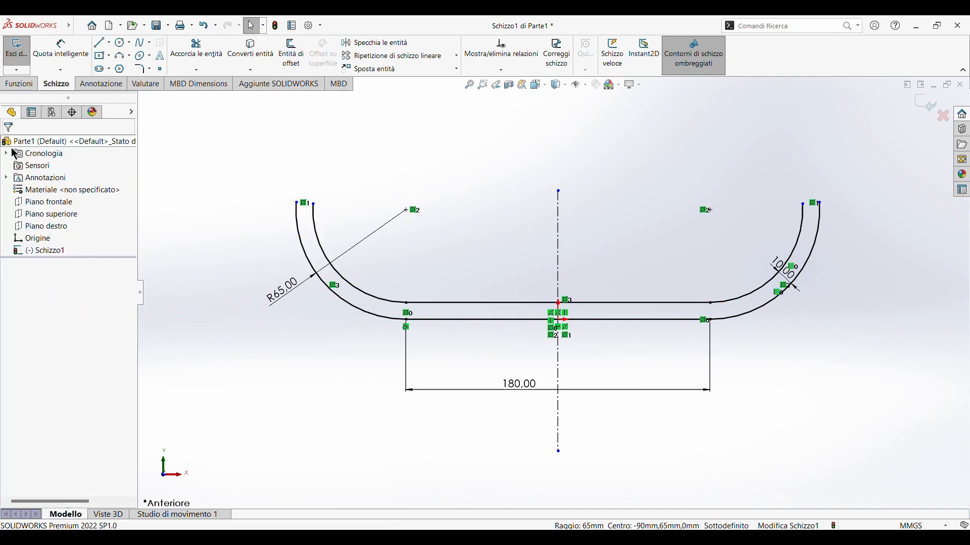
- Close the left end of the profile with a line joining the outer and inner arc endpoints
{"action": "left_click", "coordinate": [99, 45]}
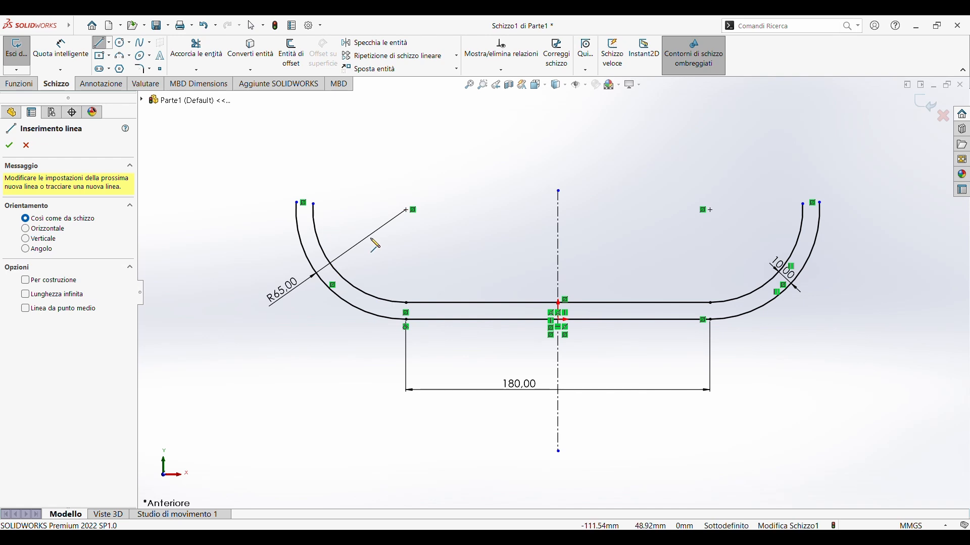
{"action": "scroll", "coordinate": [375, 245], "scroll_direction": "up", "scroll_amount": 2}
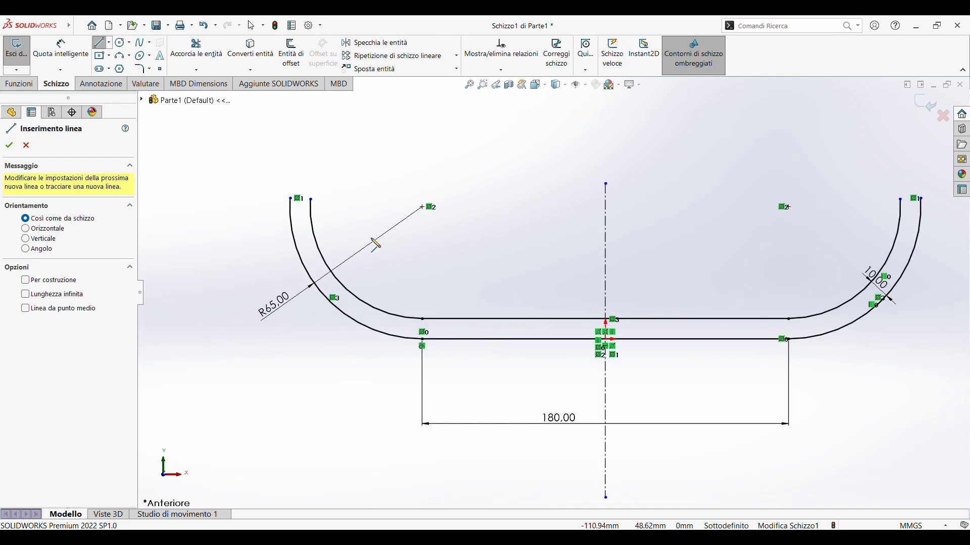
{"action": "scroll", "coordinate": [375, 245], "scroll_direction": "down", "scroll_amount": 1}
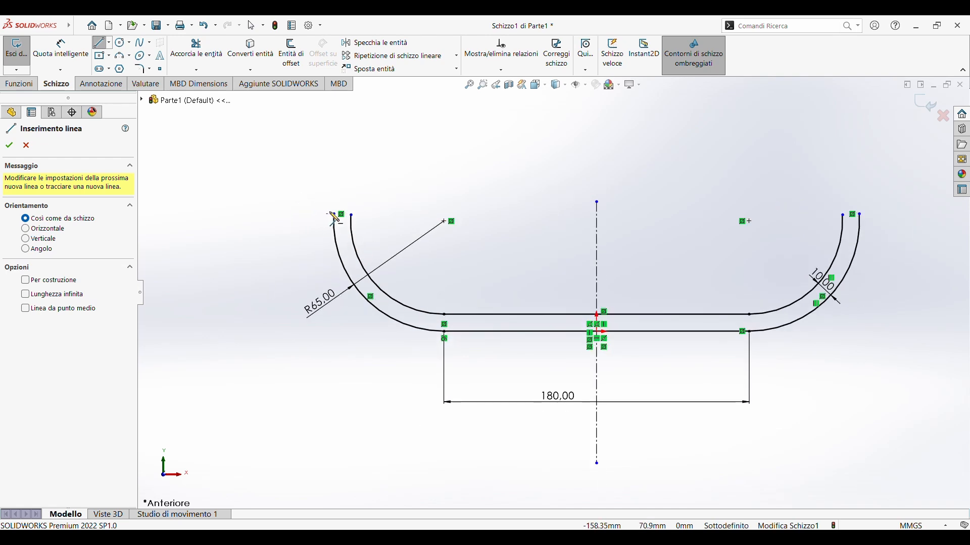
{"action": "scroll", "coordinate": [379, 234], "scroll_direction": "up", "scroll_amount": 3}
{"action": "left_click", "coordinate": [377, 230]}
{"action": "left_click", "coordinate": [408, 232]}
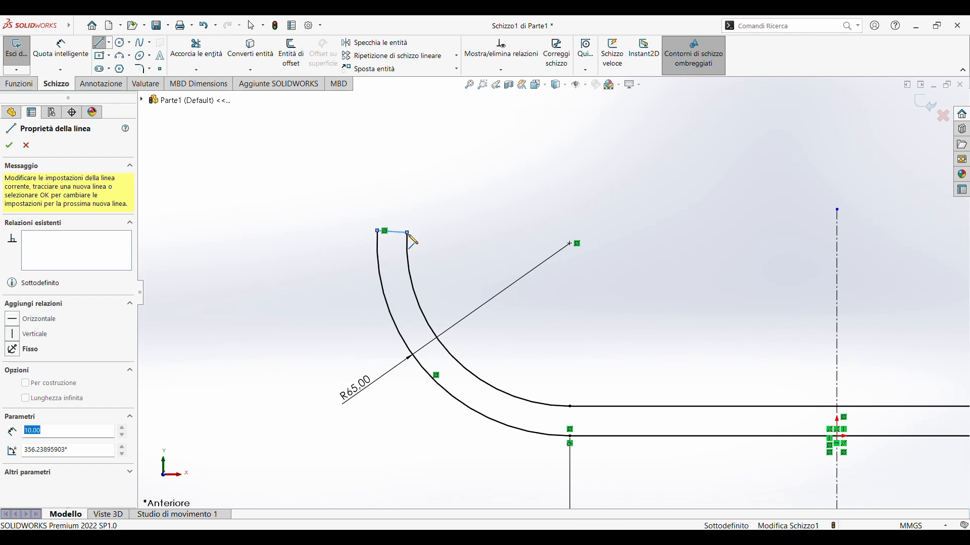
- Close the right end of the profile with a line joining the inner and outer arc endpoints
{"action": "scroll", "coordinate": [558, 293], "scroll_direction": "down", "scroll_amount": 4}
{"action": "scroll", "coordinate": [866, 268], "scroll_direction": "up", "scroll_amount": 3}
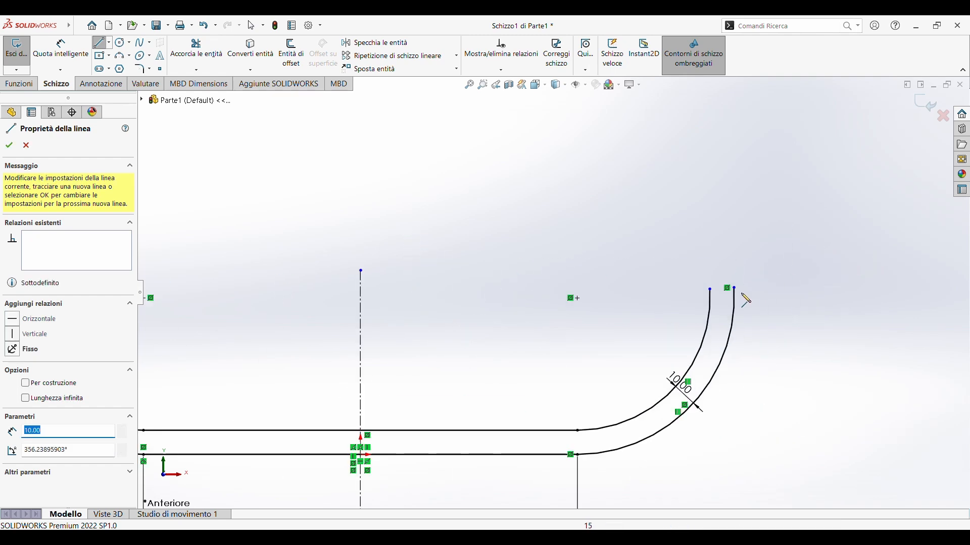
{"action": "left_click", "coordinate": [710, 289]}
{"action": "left_click", "coordinate": [734, 288]}
{"action": "scroll", "coordinate": [594, 364], "scroll_direction": "down", "scroll_amount": 4}
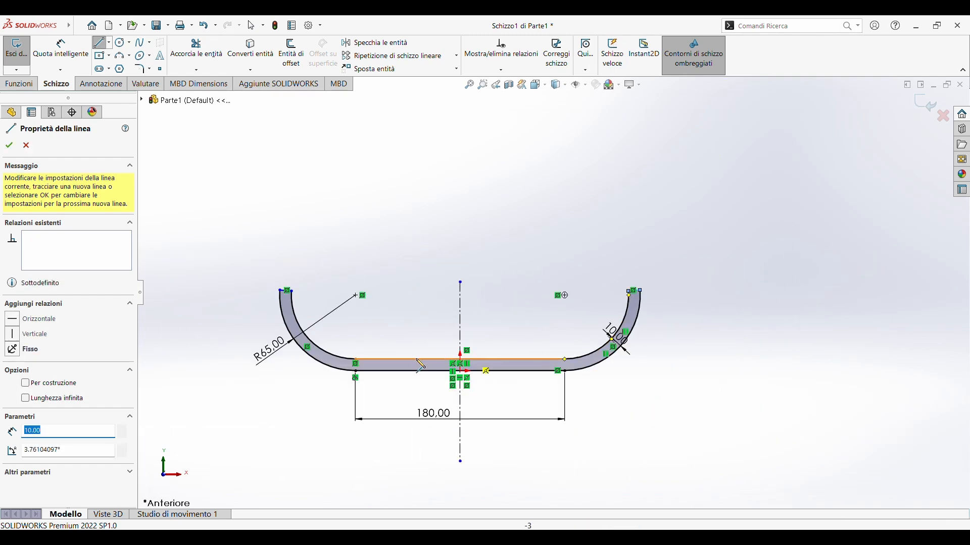
- Extrude the closed curved-end profile 150 mm as a blind boss from the sketch plane
{"action": "left_click", "coordinate": [9, 145]}
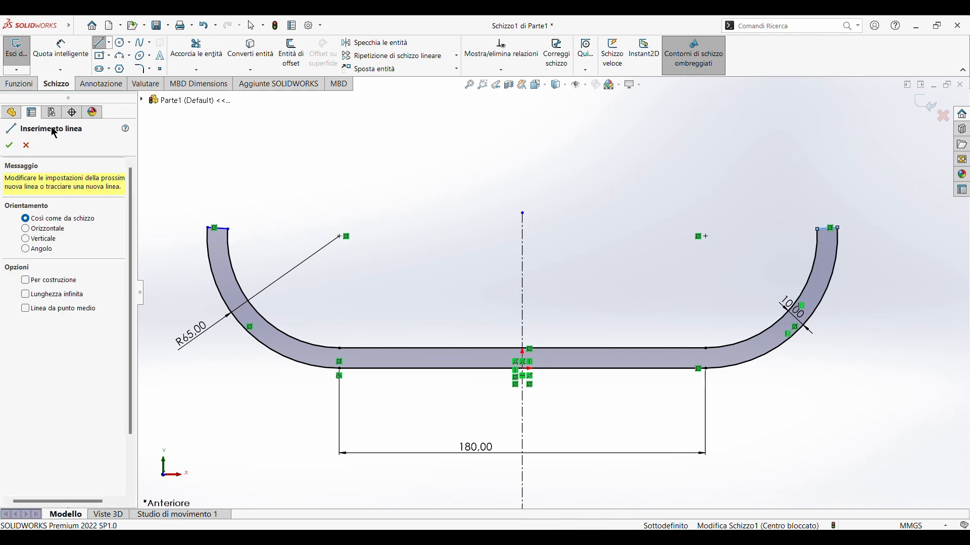
{"action": "scroll", "coordinate": [550, 285], "scroll_direction": "down", "scroll_amount": 2}
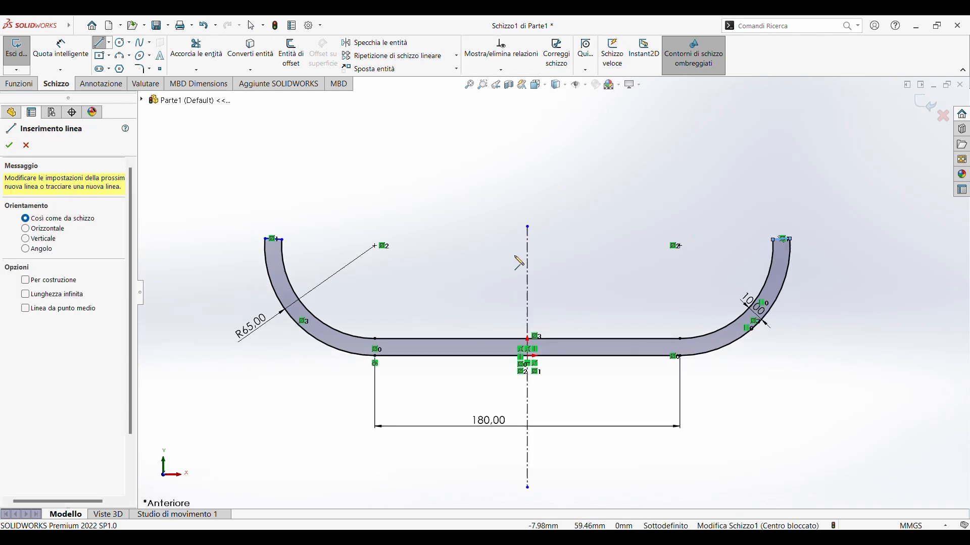
{"action": "left_click", "coordinate": [9, 146]}
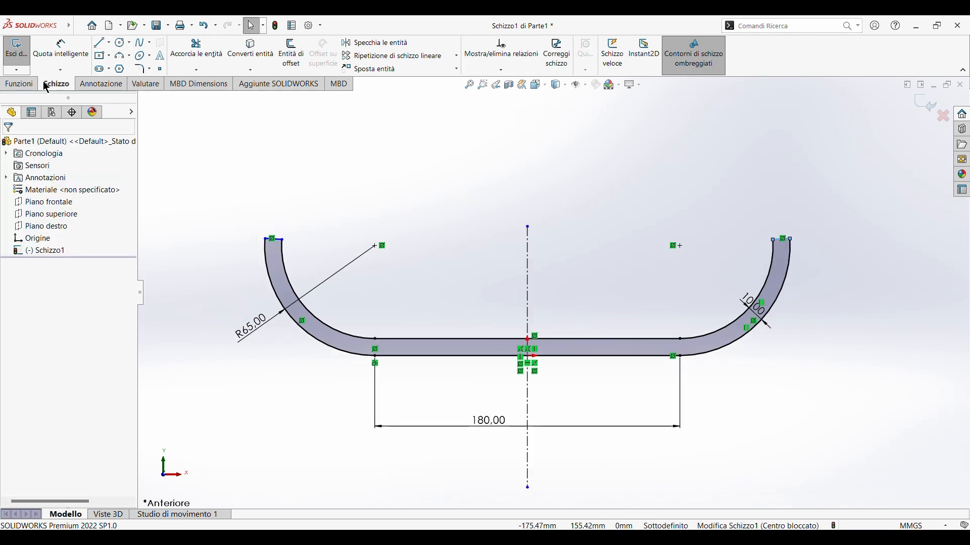
{"action": "left_click", "coordinate": [19, 84]}
{"action": "left_click", "coordinate": [30, 68]}
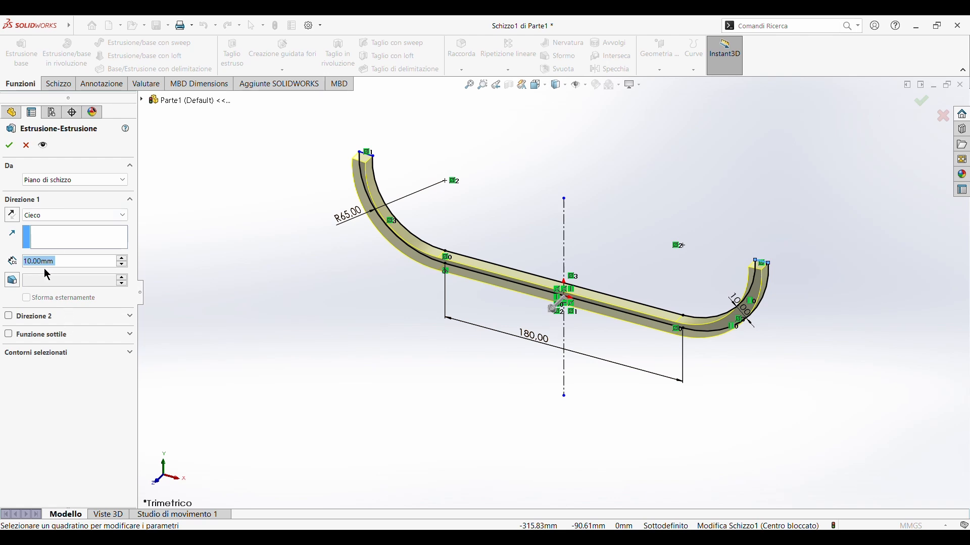
{"action": "type", "text": "150"}
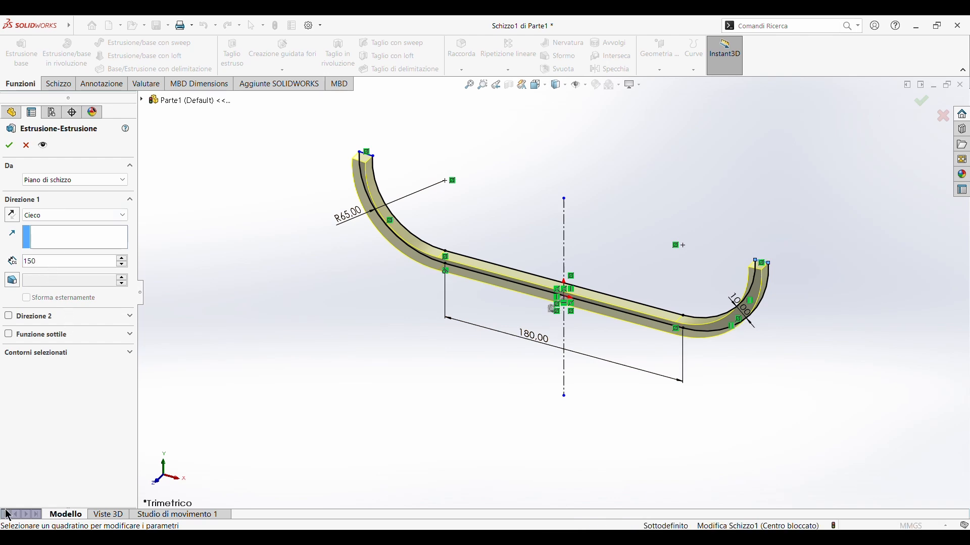
{"action": "left_click", "coordinate": [10, 145]}
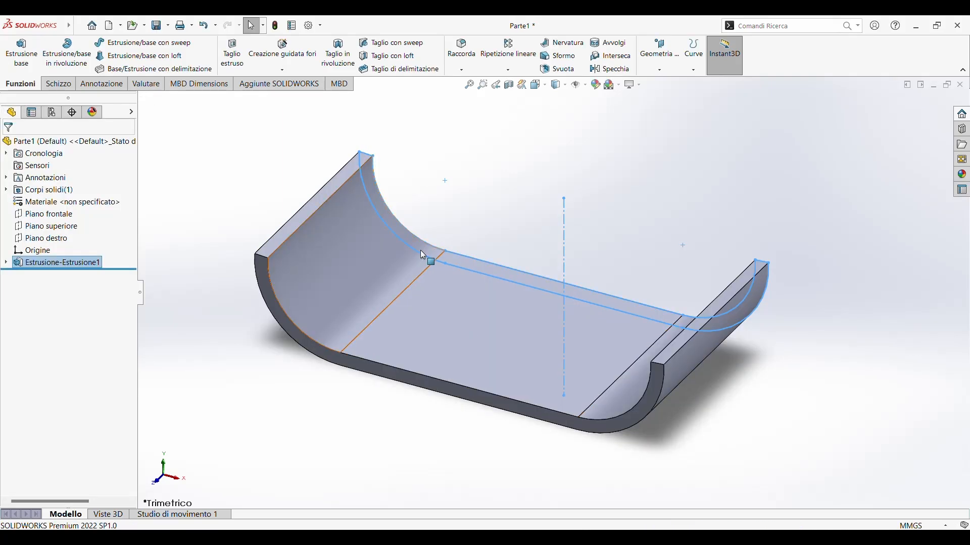
- Fillet the four long edges at the free tips of both curved walls with a 5 mm radius
{"action": "left_click", "coordinate": [461, 51]}
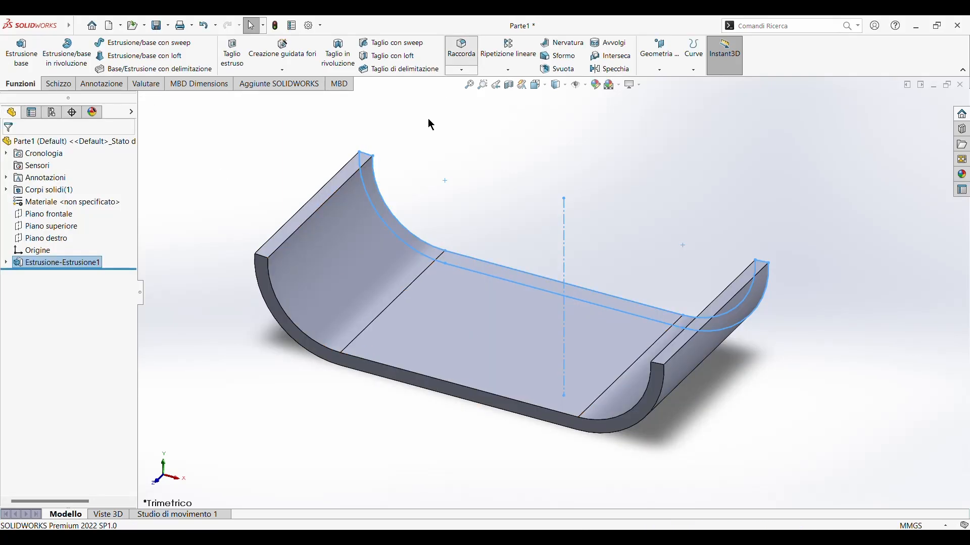
{"action": "left_click", "coordinate": [338, 191]}
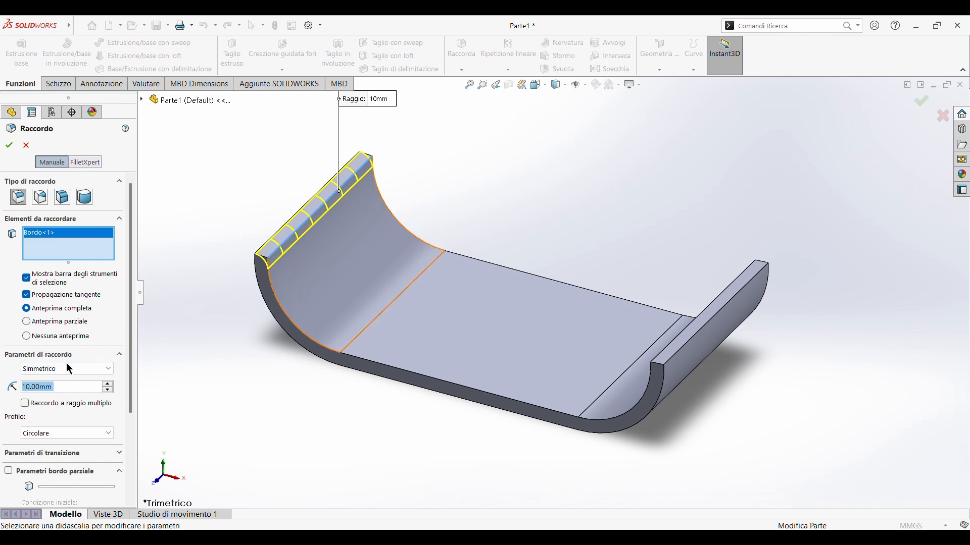
{"action": "type", "text": "5"}
{"action": "key", "text": "Return"}
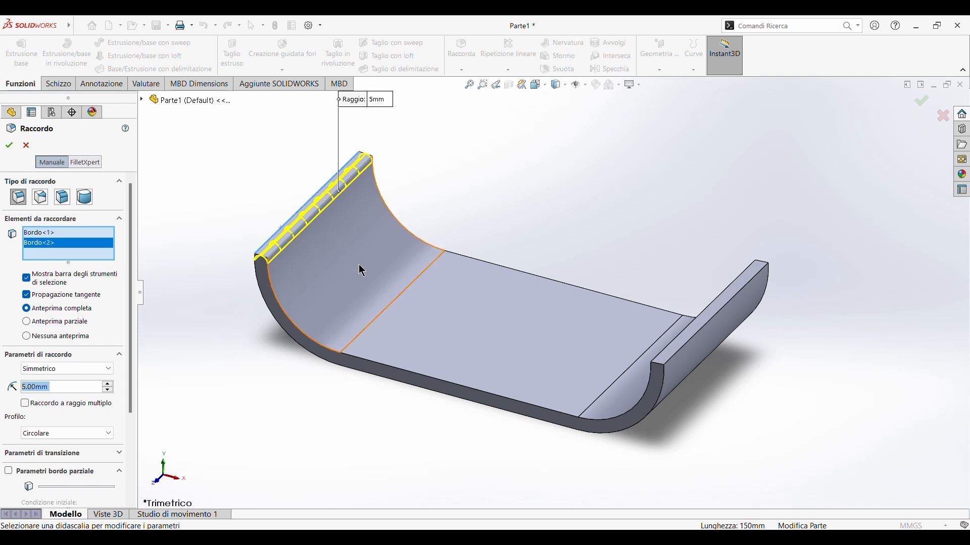
{"action": "left_click", "coordinate": [675, 342]}
{"action": "left_click", "coordinate": [673, 341]}
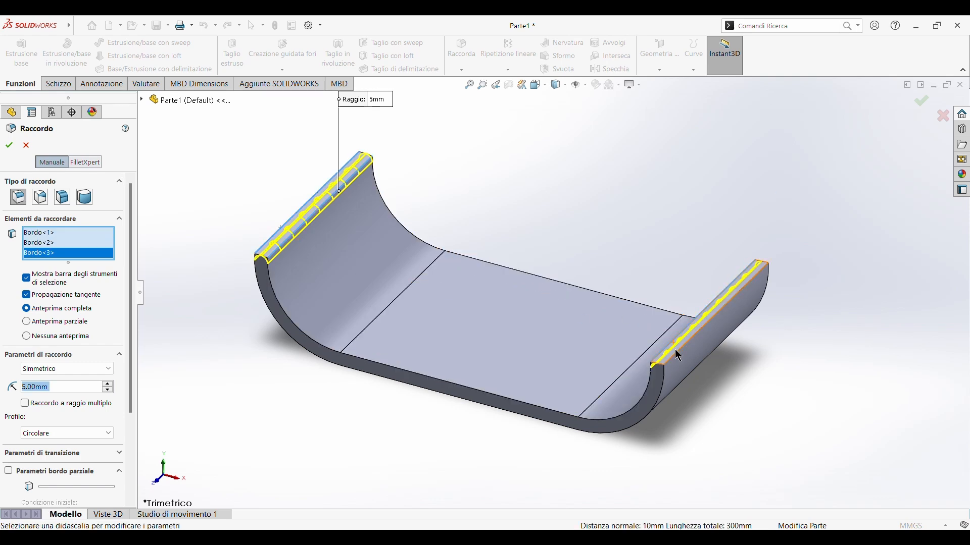
{"action": "left_click", "coordinate": [678, 353]}
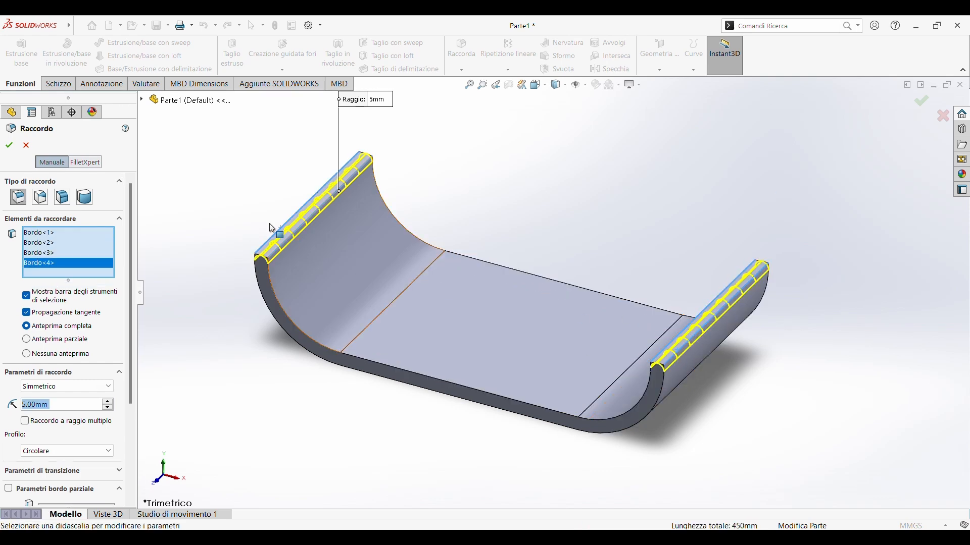
{"action": "left_click", "coordinate": [8, 147]}
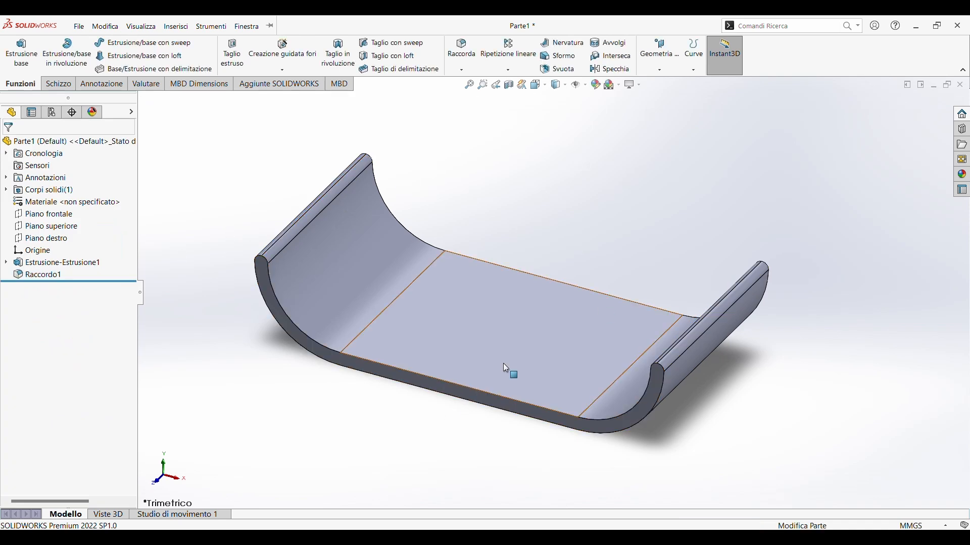
- Show the reference planes and open a sketch on the right plane (Piano destro)
{"action": "middle_click_drag", "start_coordinate": [511, 371], "coordinate": [397, 391]}
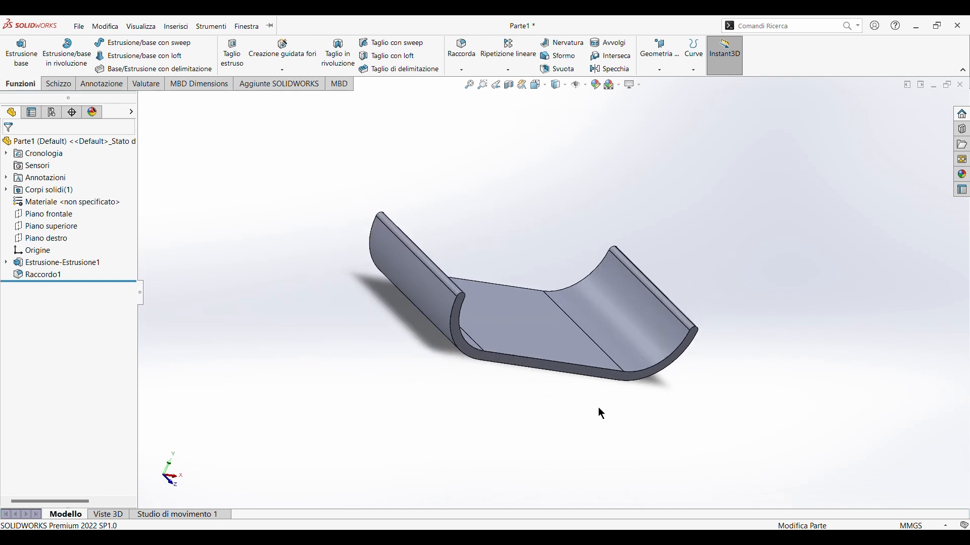
{"action": "left_click", "coordinate": [590, 94]}
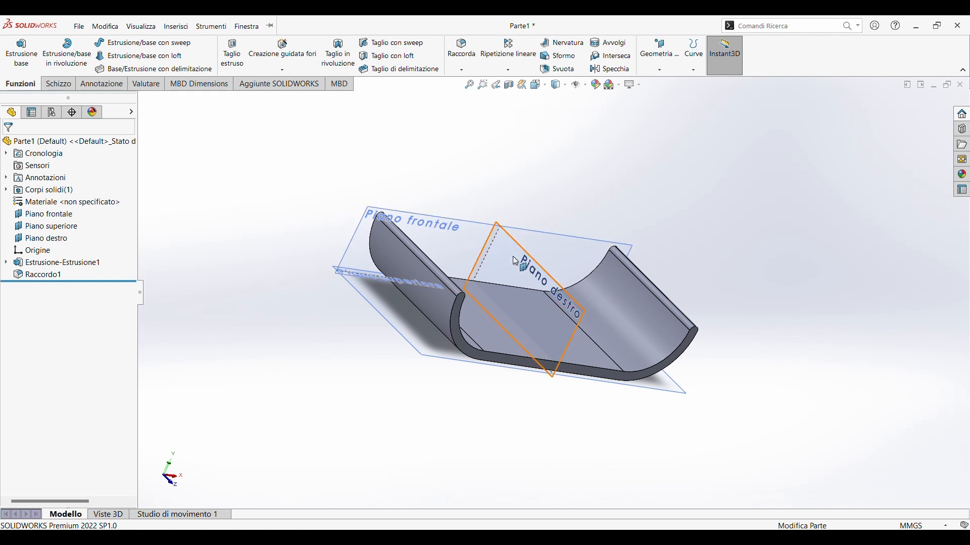
{"action": "left_click", "coordinate": [543, 285]}
{"action": "left_click", "coordinate": [57, 84]}
{"action": "left_click", "coordinate": [16, 51]}
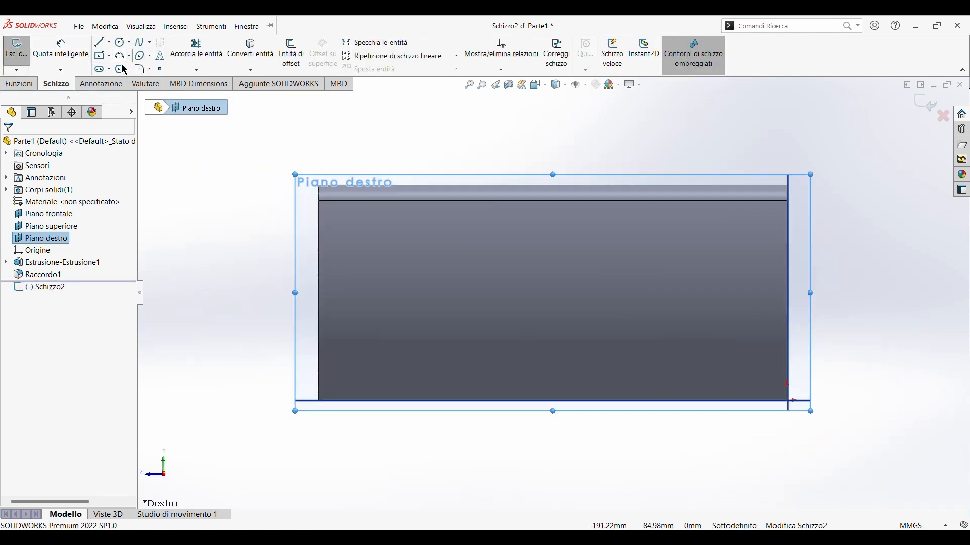
- Sketch a circle of about 28 mm radius, centred halfway along the part's 150 mm depth and about 36 mm above the origin
{"action": "left_click", "coordinate": [120, 42]}
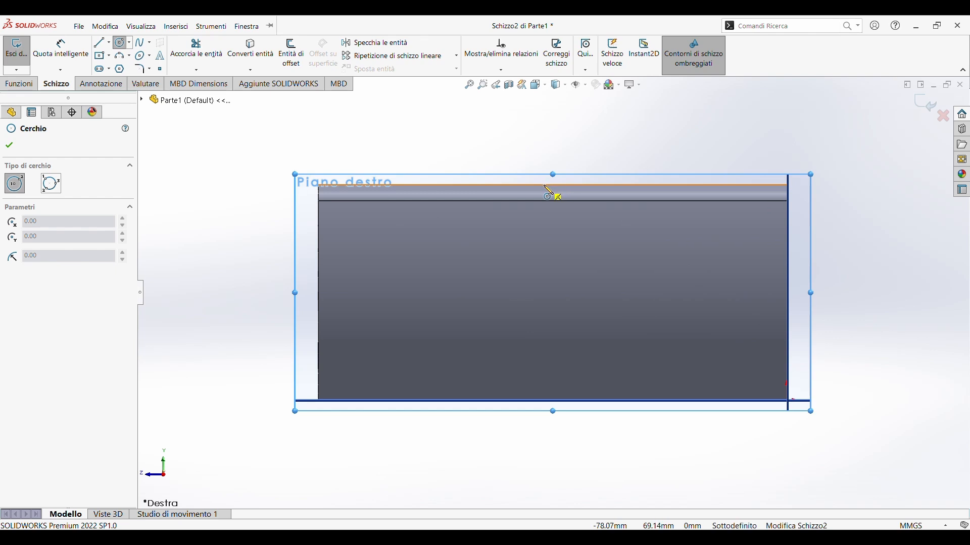
{"action": "left_click", "coordinate": [554, 289]}
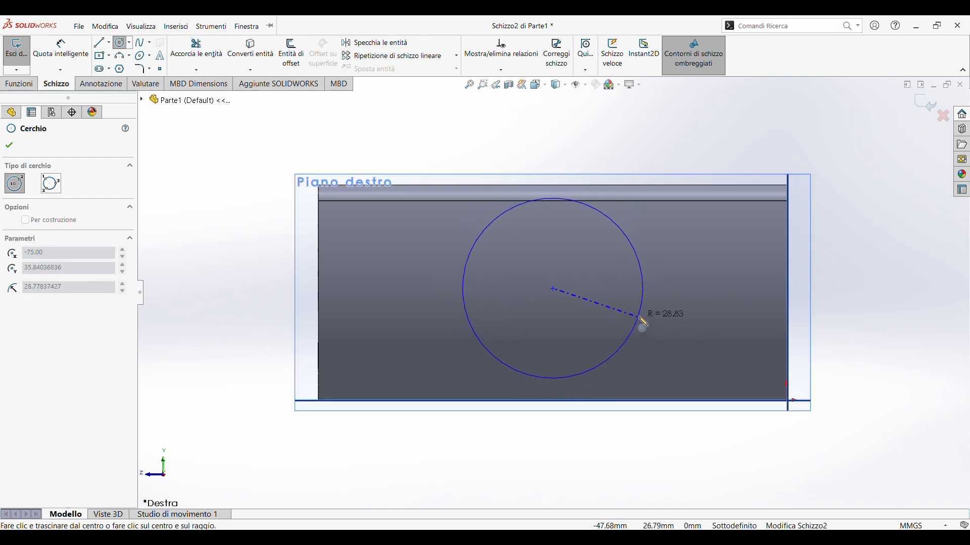
{"action": "left_click", "coordinate": [555, 200]}
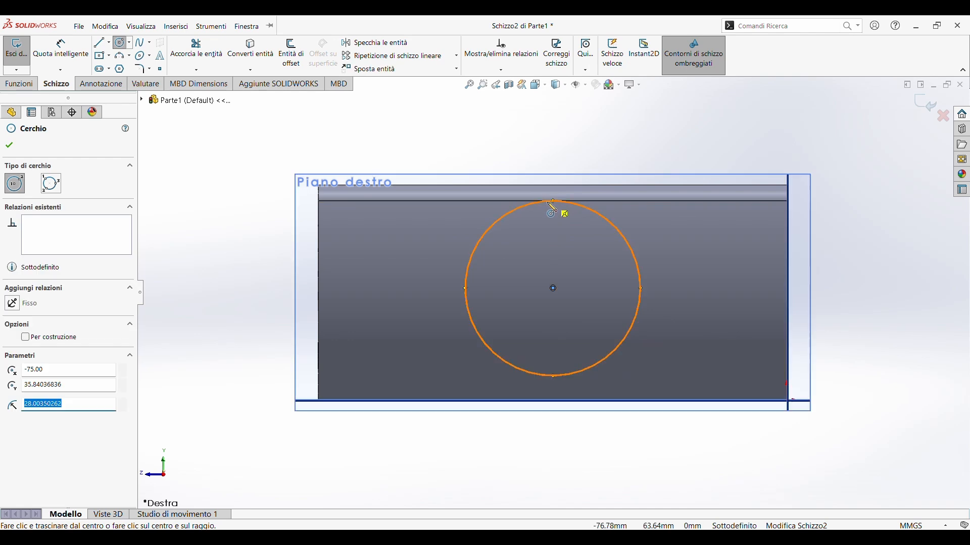
- Dimension the circle's diameter as 40 mm
{"action": "left_click", "coordinate": [61, 50]}
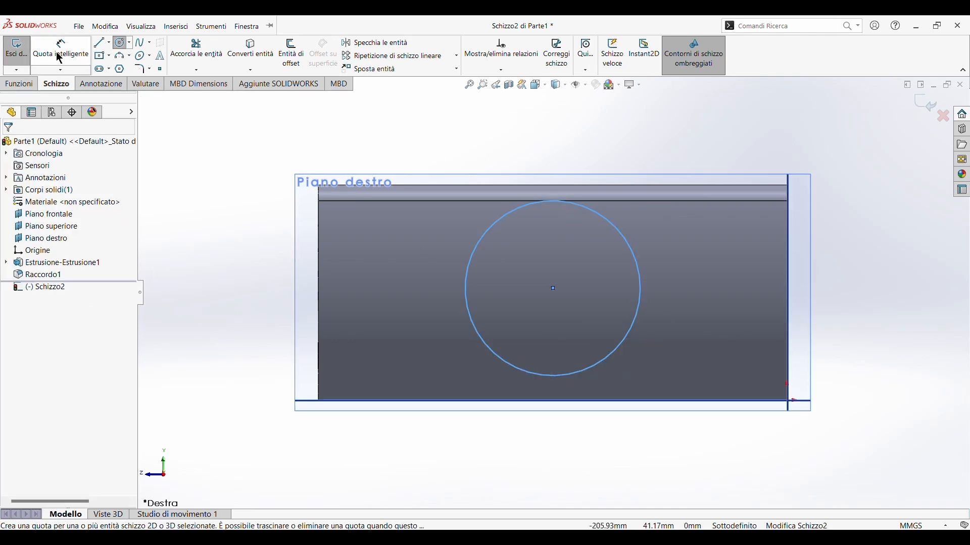
{"action": "left_click", "coordinate": [479, 341]}
{"action": "left_click", "coordinate": [265, 350]}
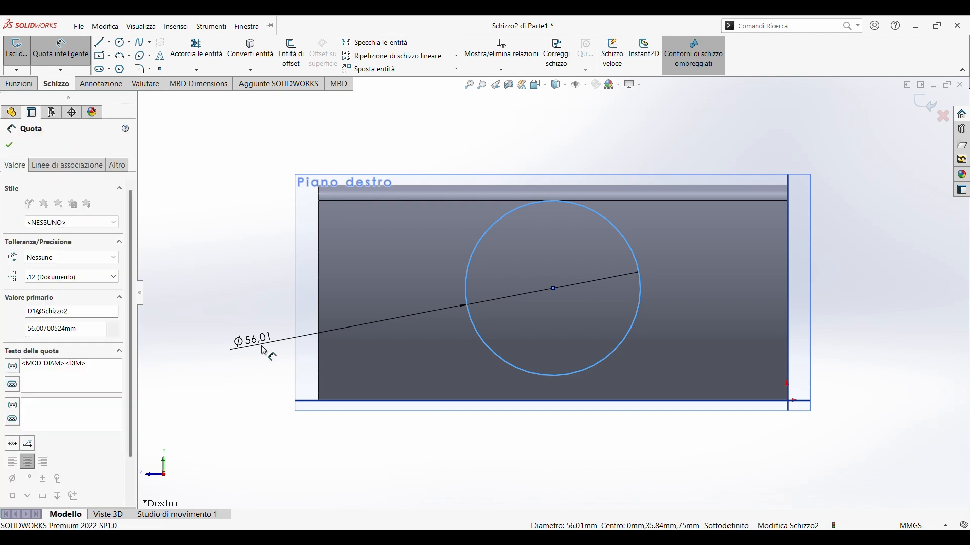
{"action": "type", "text": "40"}
{"action": "key", "text": "Return"}
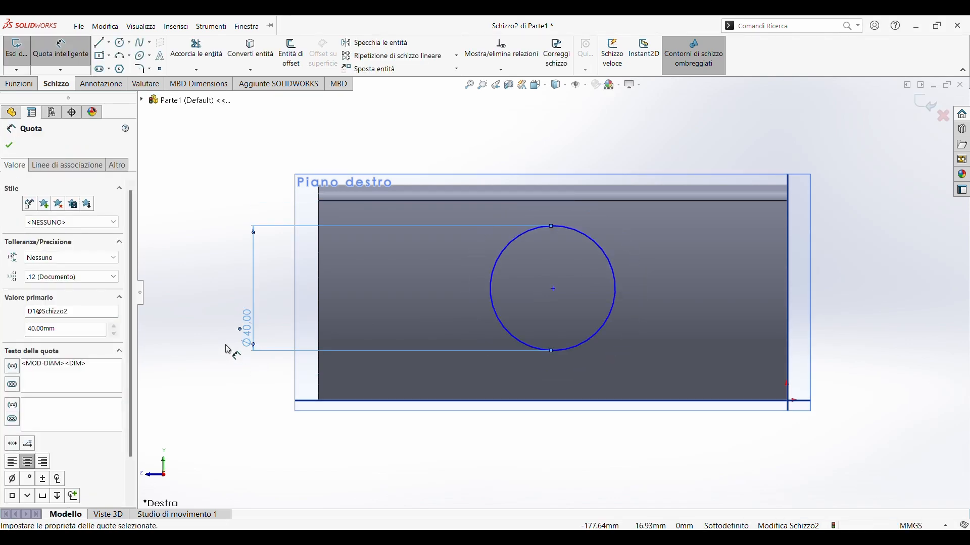
{"action": "left_click", "coordinate": [9, 145]}
- Cut the circle through both curved walls with an extruded cut set to Through All (Passante) in both directions, reversing direction 1
{"action": "left_click", "coordinate": [20, 84]}
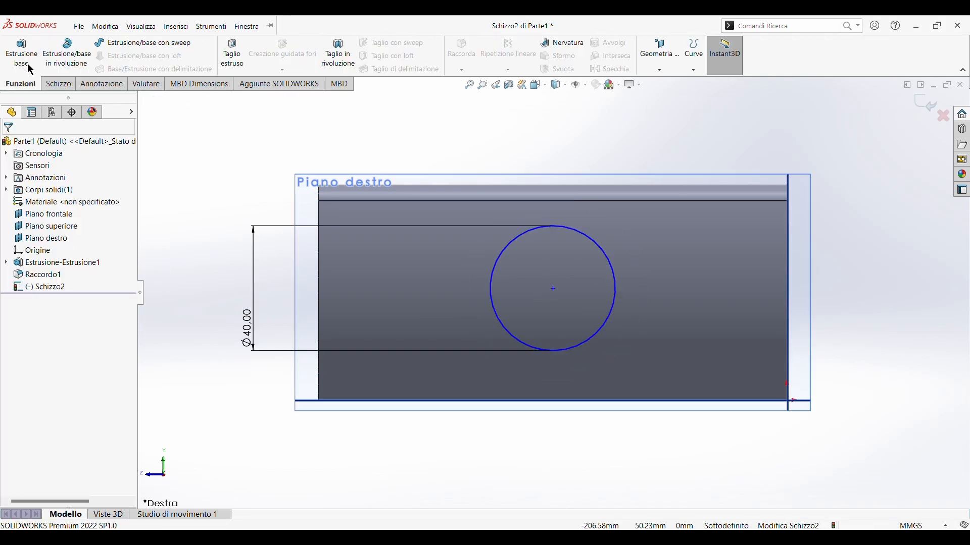
{"action": "left_click", "coordinate": [249, 56]}
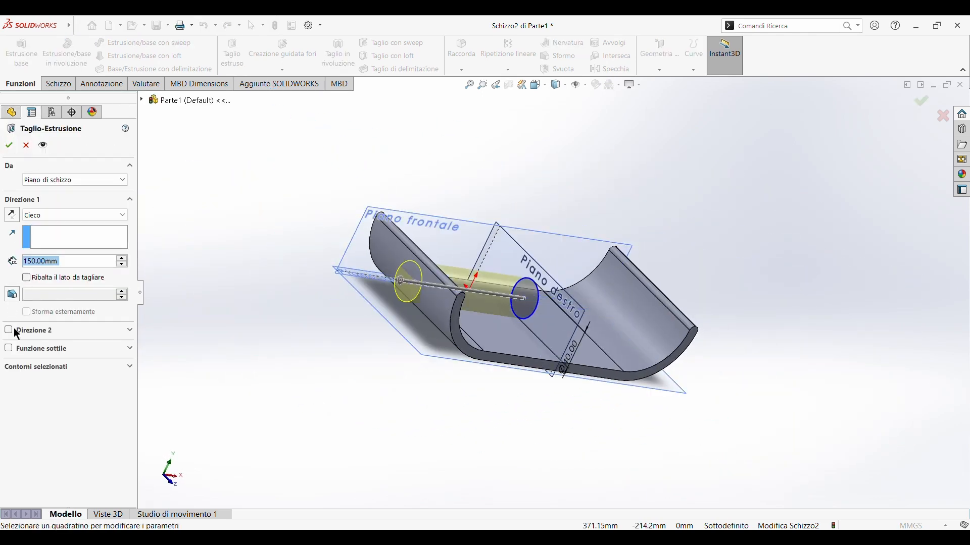
{"action": "left_click", "coordinate": [12, 216]}
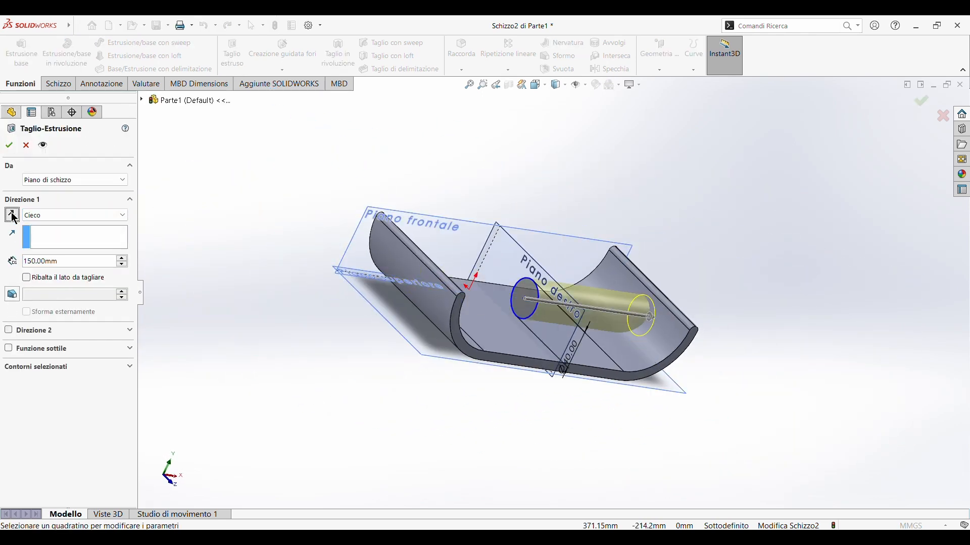
{"action": "left_click", "coordinate": [12, 334]}
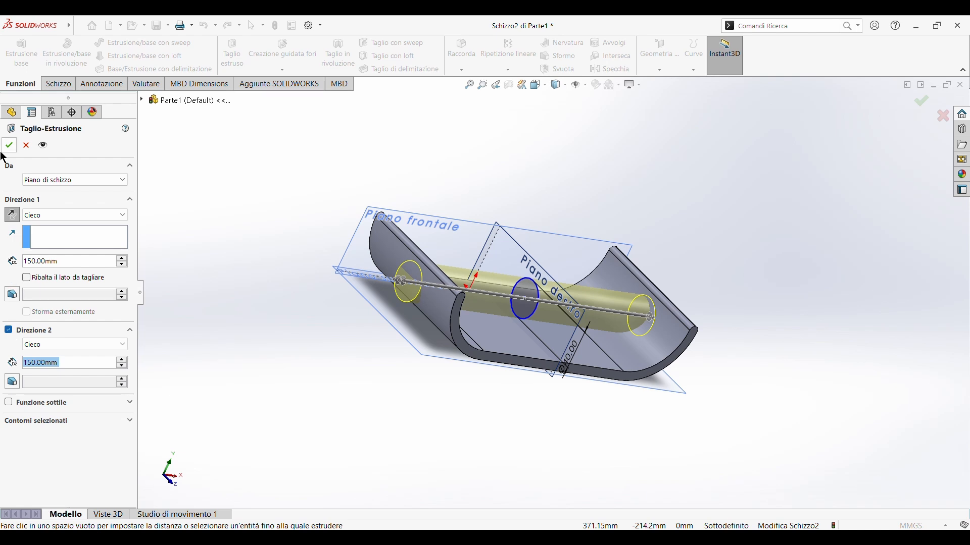
{"action": "left_click", "coordinate": [48, 217]}
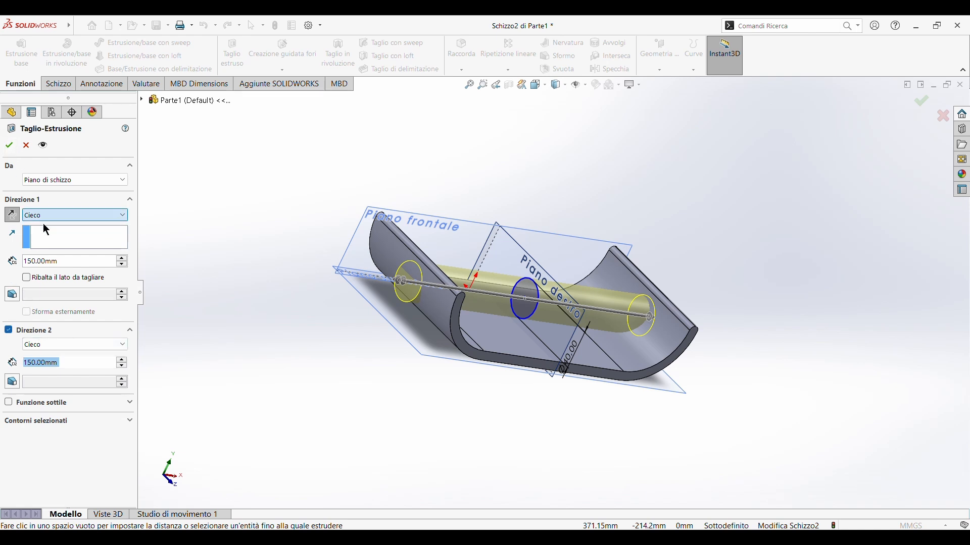
{"action": "left_click", "coordinate": [41, 232]}
{"action": "left_click", "coordinate": [44, 325]}
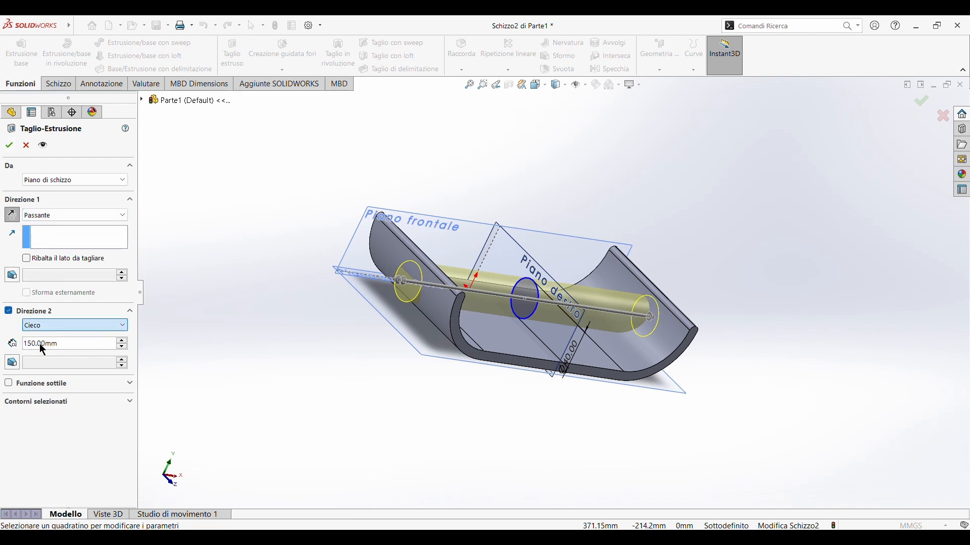
{"action": "left_click", "coordinate": [39, 344]}
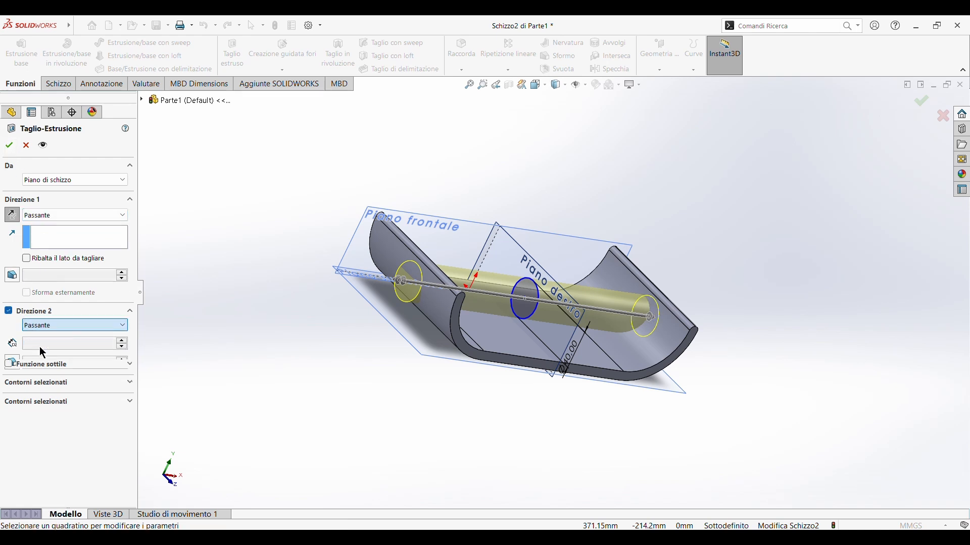
{"action": "left_click", "coordinate": [9, 146]}
- Hide the reference planes and open a sketch on the flat inner face of the base
{"action": "middle_click_drag", "start_coordinate": [734, 276], "coordinate": [729, 294]}
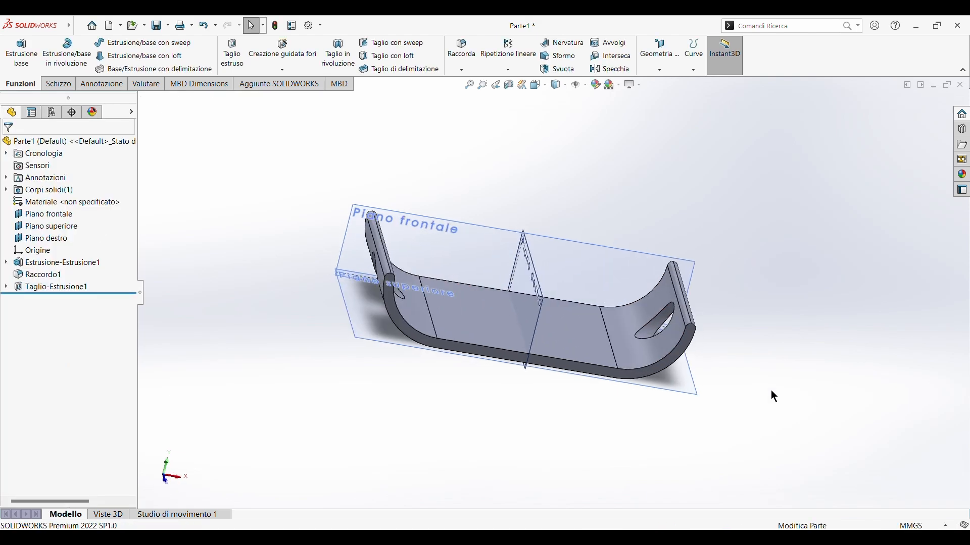
{"action": "middle_click_drag", "start_coordinate": [770, 390], "coordinate": [729, 490]}
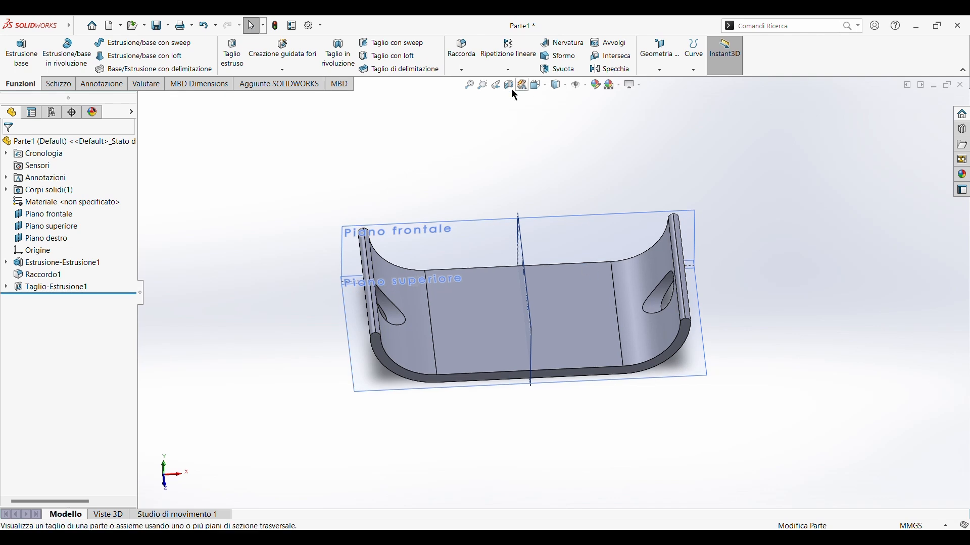
{"action": "left_click", "coordinate": [576, 86]}
{"action": "left_click", "coordinate": [503, 322]}
{"action": "left_click", "coordinate": [503, 322]}
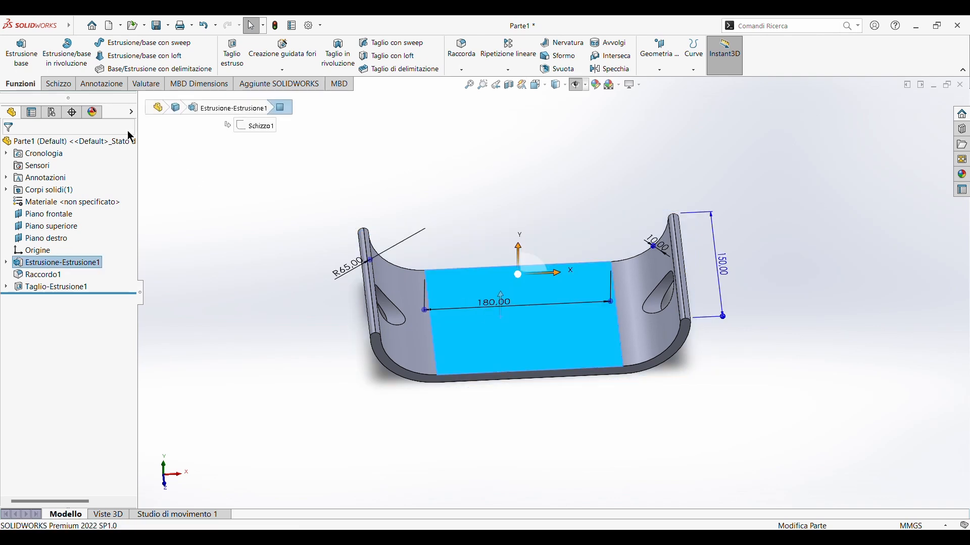
{"action": "left_click", "coordinate": [56, 84]}
{"action": "left_click", "coordinate": [16, 48]}
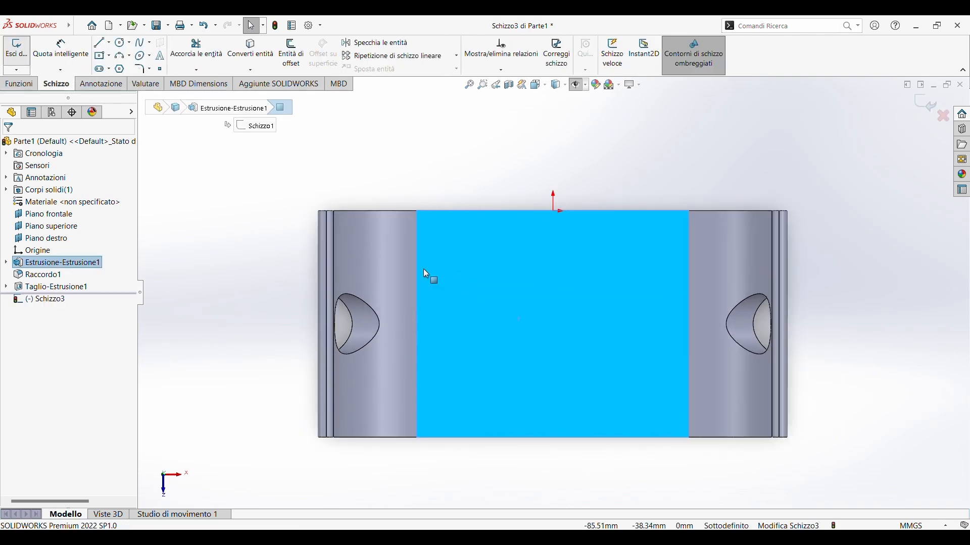
- Sketch a center rectangle about 115 by 96 mm on the base, centred on the midpoint of the flat face
{"action": "left_click", "coordinate": [99, 56]}
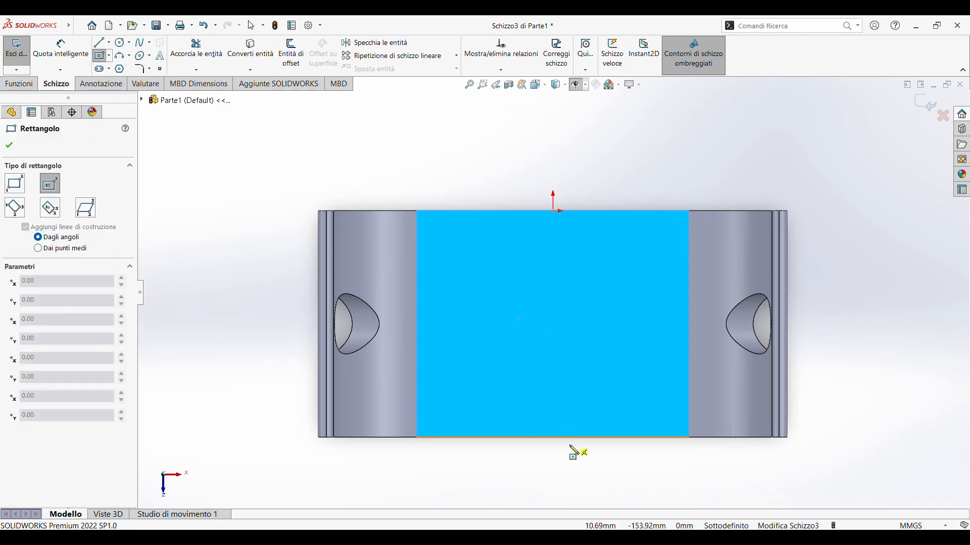
{"action": "left_click", "coordinate": [553, 325]}
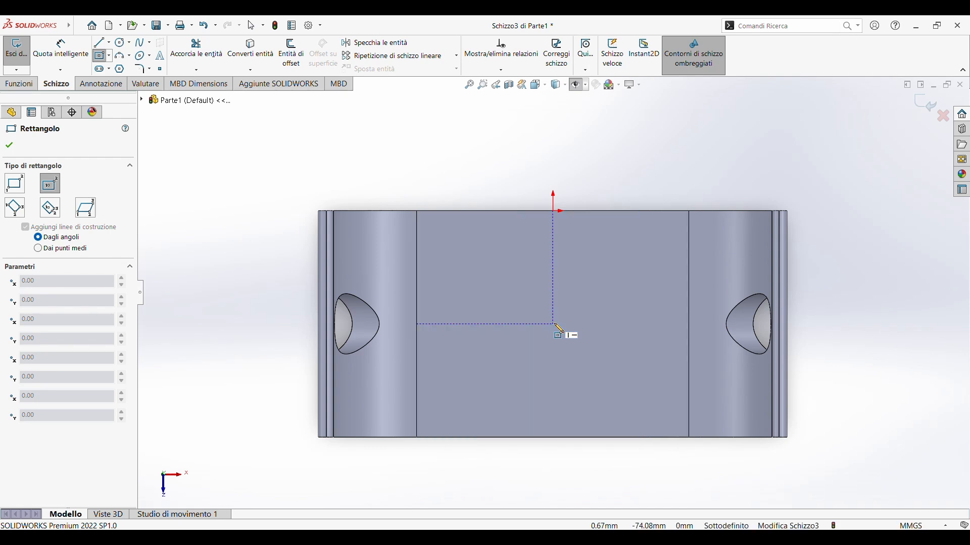
{"action": "left_click", "coordinate": [640, 397]}
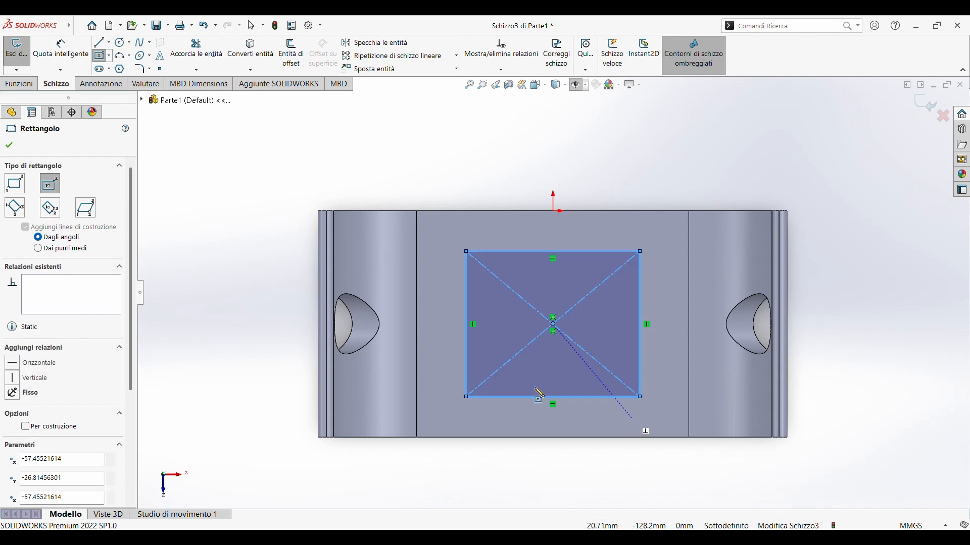
- Dimension the base rectangle's height and width as 95 mm each
{"action": "key", "text": "Escape"}
{"action": "left_click", "coordinate": [61, 48]}
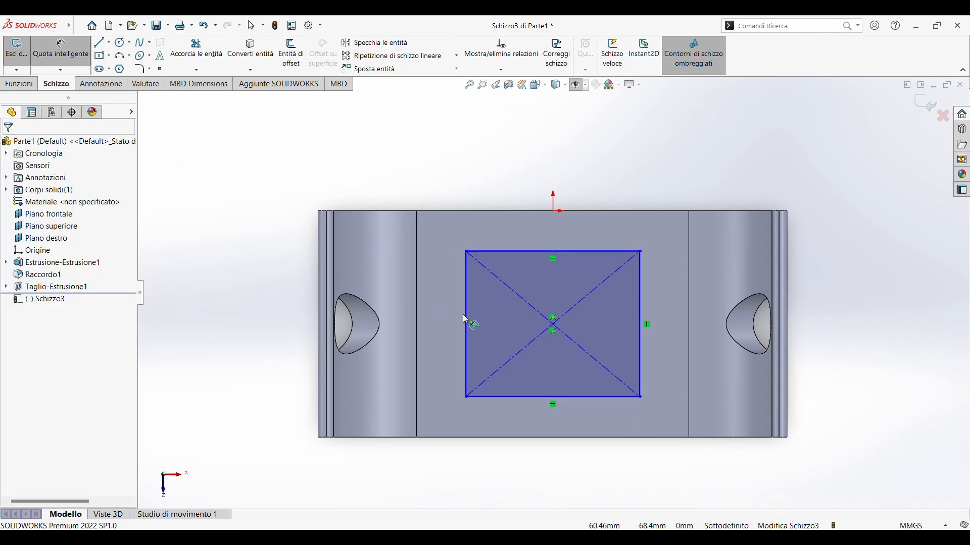
{"action": "left_click", "coordinate": [390, 321]}
{"action": "left_click", "coordinate": [258, 319]}
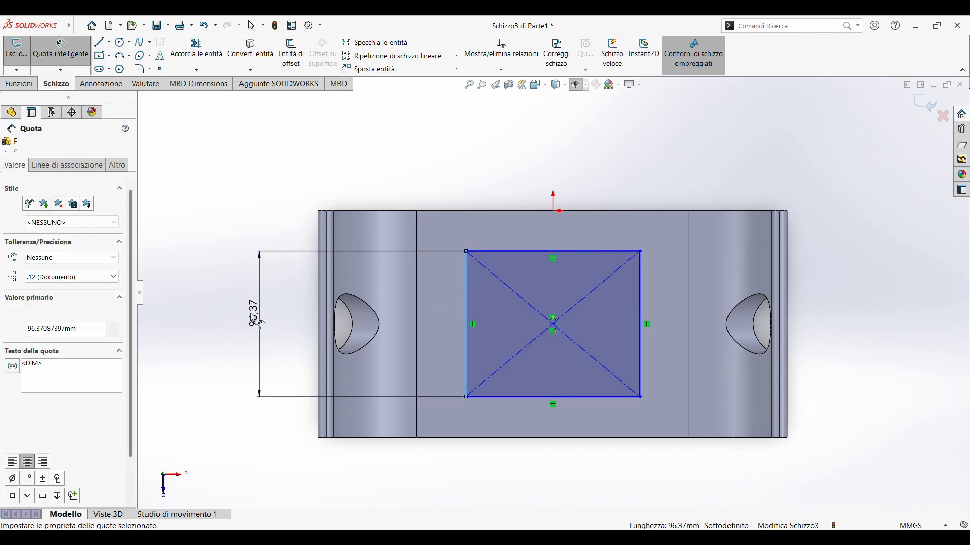
{"action": "type", "text": "95"}
{"action": "key", "text": "Return"}
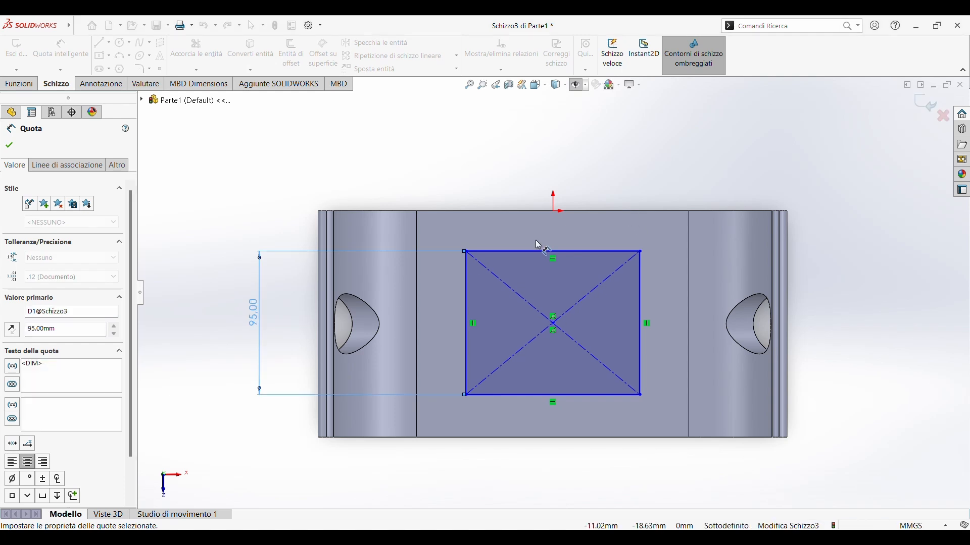
{"action": "left_click", "coordinate": [539, 251]}
{"action": "left_click", "coordinate": [499, 176]}
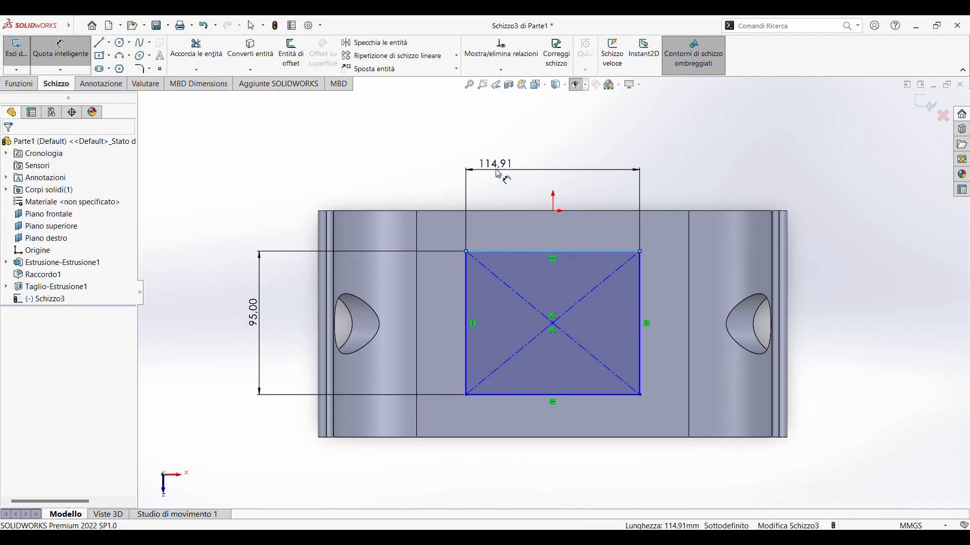
{"action": "left_click", "coordinate": [464, 175]}
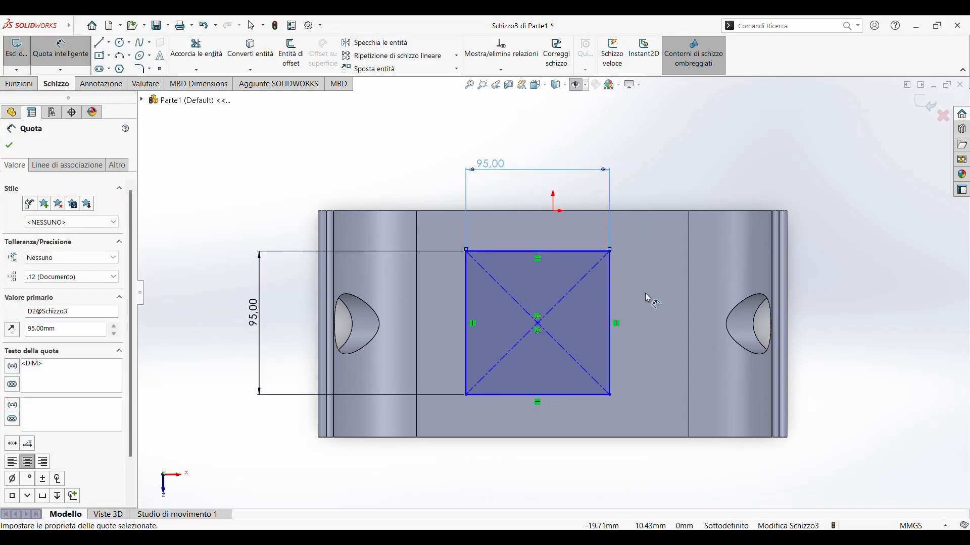
{"action": "key", "text": "Escape"}
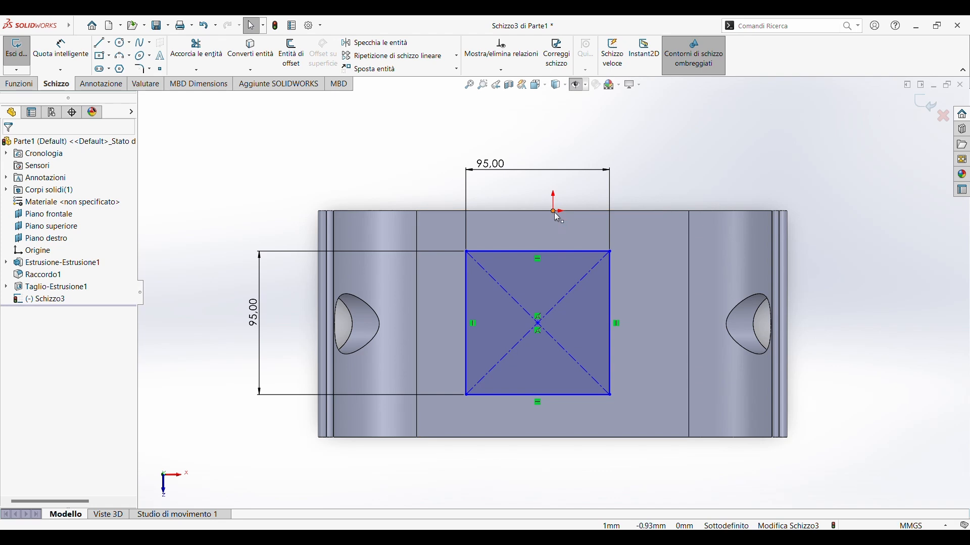
- Add a Vertical (Verticale) relation between the origin and the square's centre point
{"action": "left_click", "coordinate": [555, 211]}
{"action": "left_click", "coordinate": [539, 325], "text": "ctrl"}
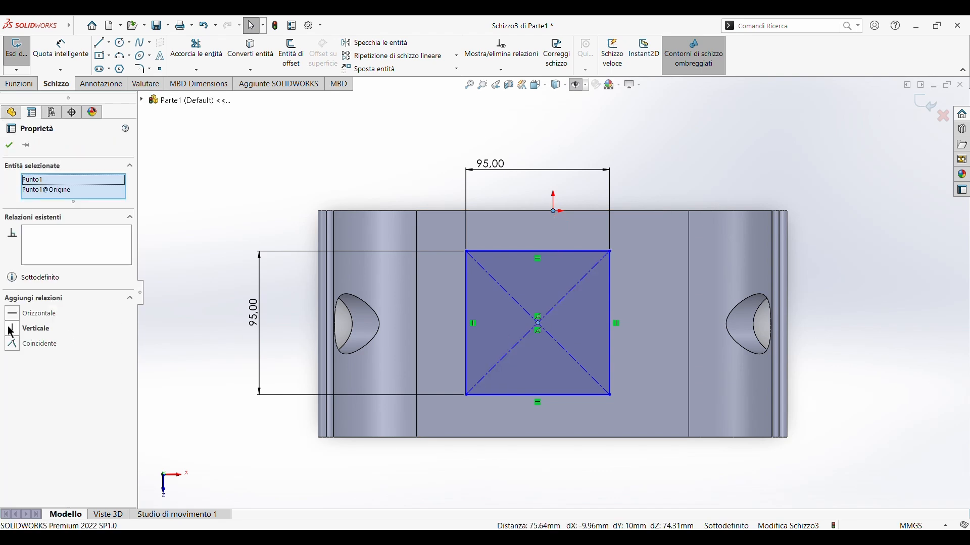
{"action": "left_click", "coordinate": [11, 345]}
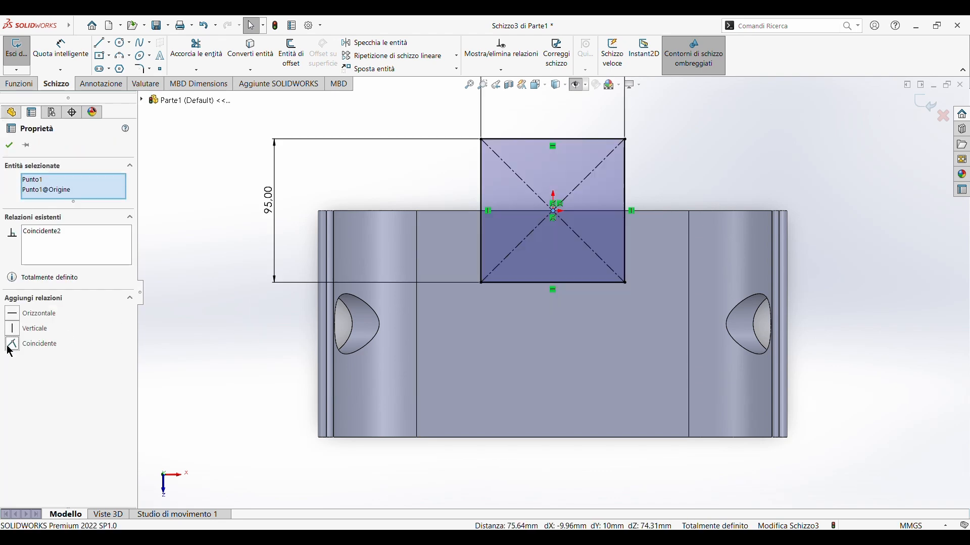
{"action": "key", "text": "ctrl+z"}
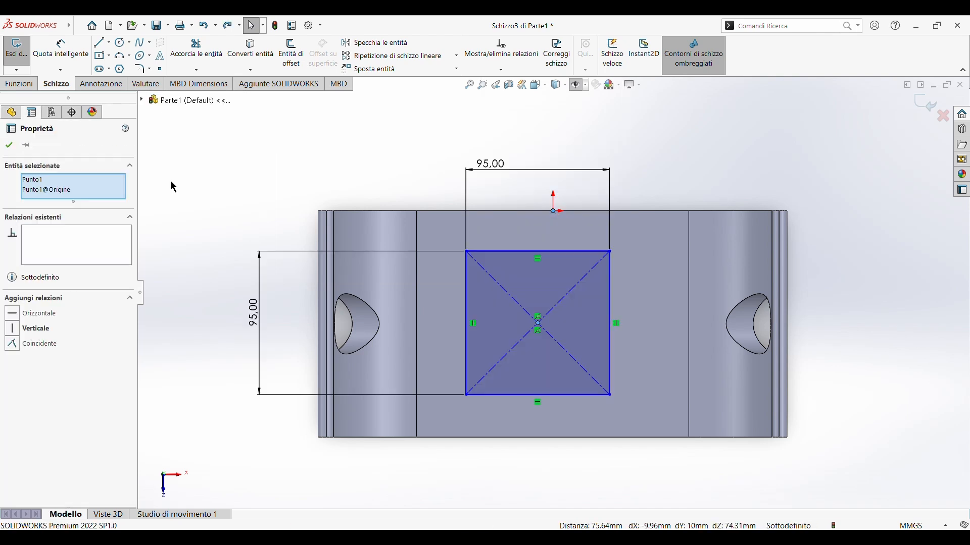
{"action": "left_click", "coordinate": [15, 330]}
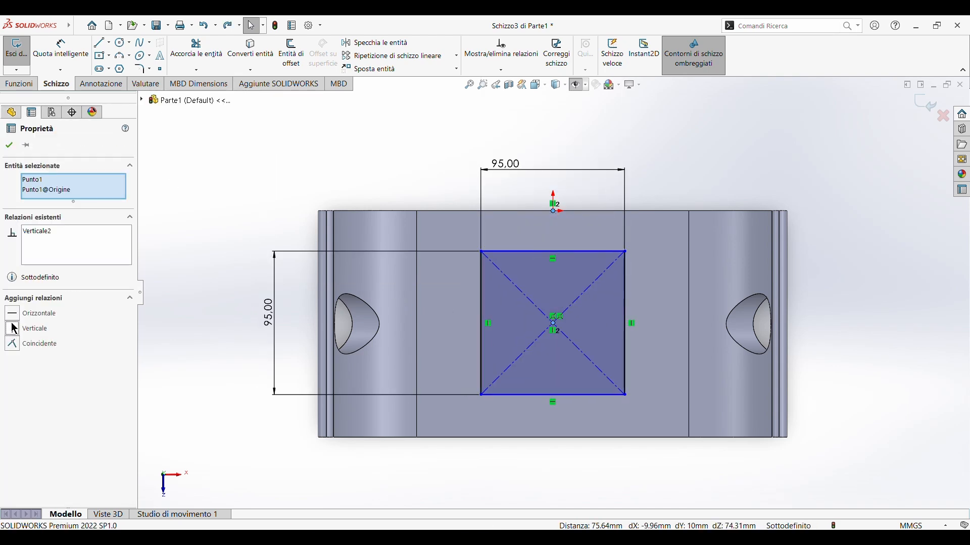
{"action": "left_click", "coordinate": [10, 146]}
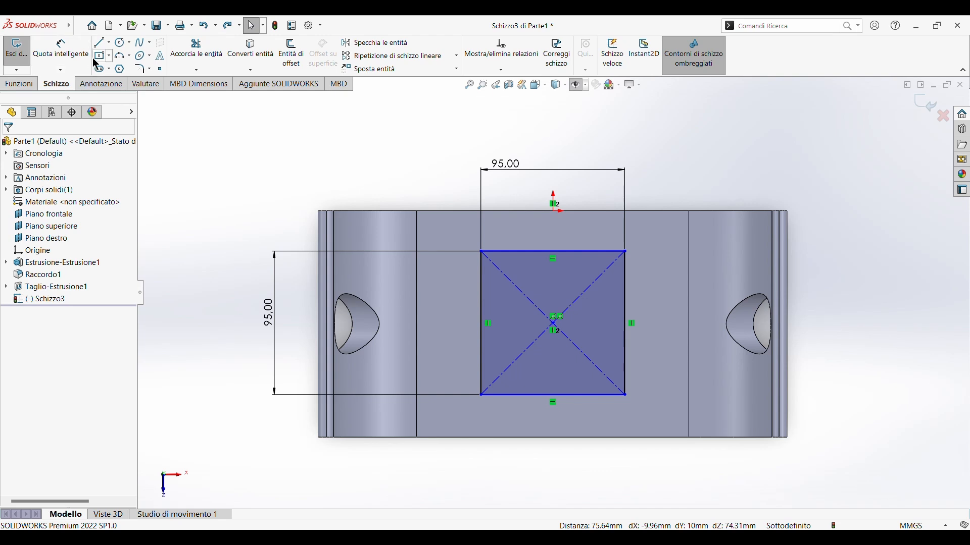
- Sketch a horizontal and a vertical line, each about 26 mm long, boxing off the square's upper-left corner
{"action": "key", "text": "l"}
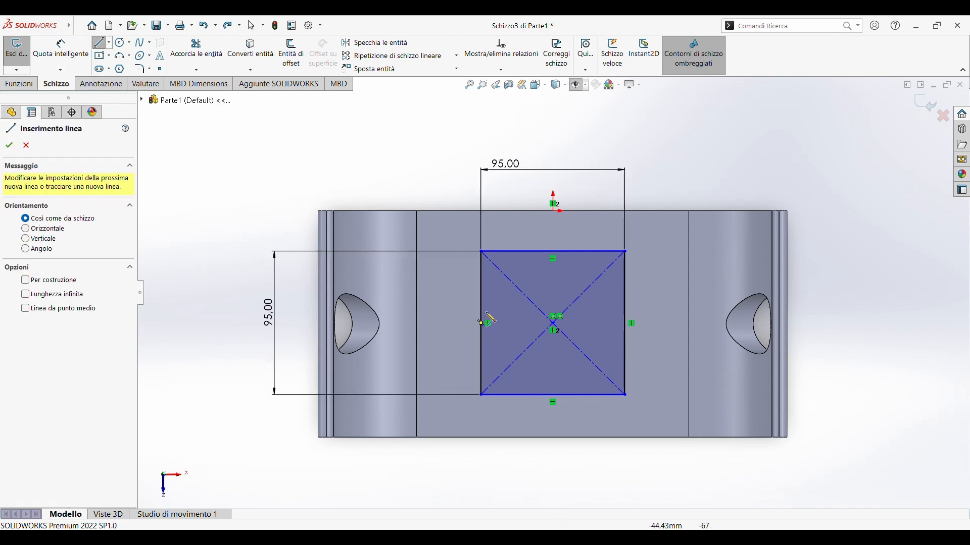
{"action": "left_click", "coordinate": [481, 291]}
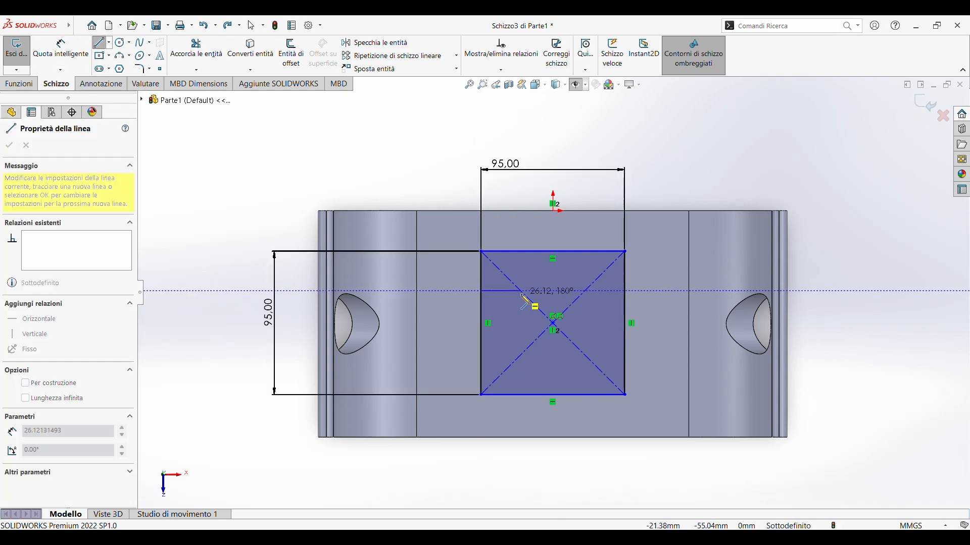
{"action": "left_click", "coordinate": [520, 291]}
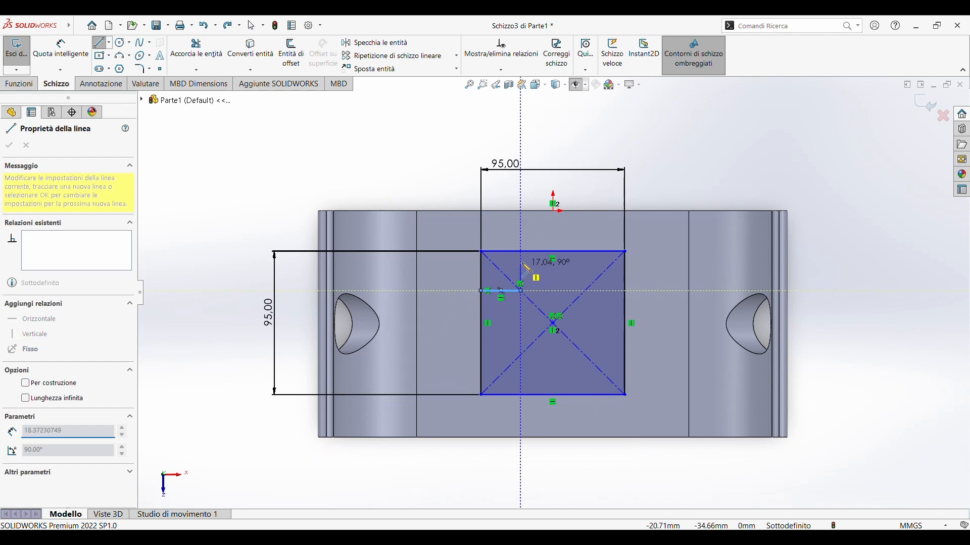
{"action": "left_click", "coordinate": [522, 258]}
{"action": "key", "text": "Escape"}
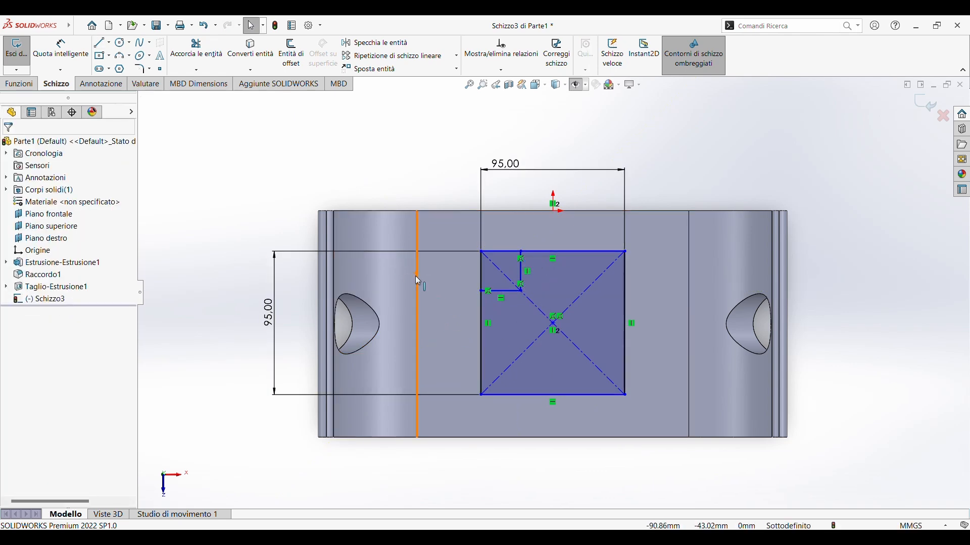
- Dimension the distance between the short horizontal corner line and the square's upper edge as 25 mm
{"action": "left_click", "coordinate": [61, 48]}
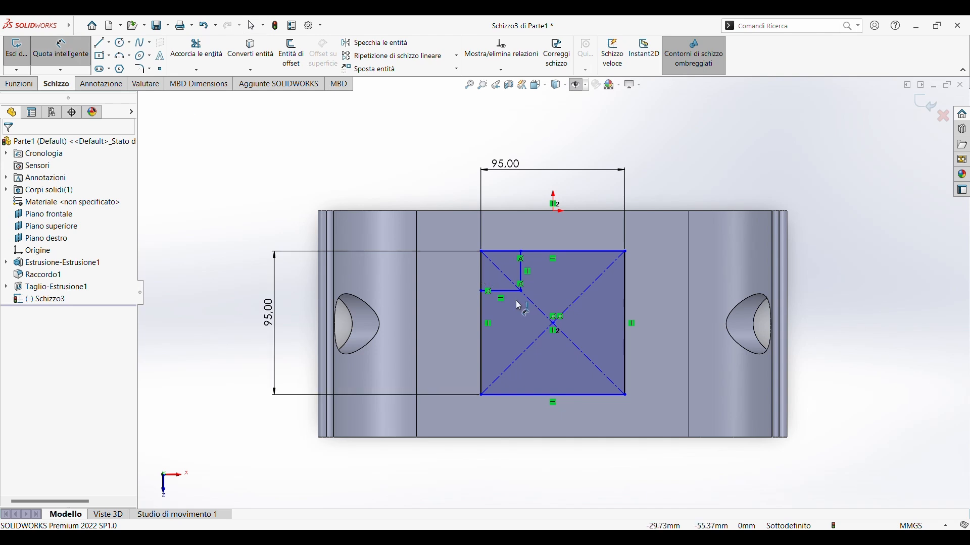
{"action": "left_click", "coordinate": [502, 292]}
{"action": "left_click", "coordinate": [493, 251]}
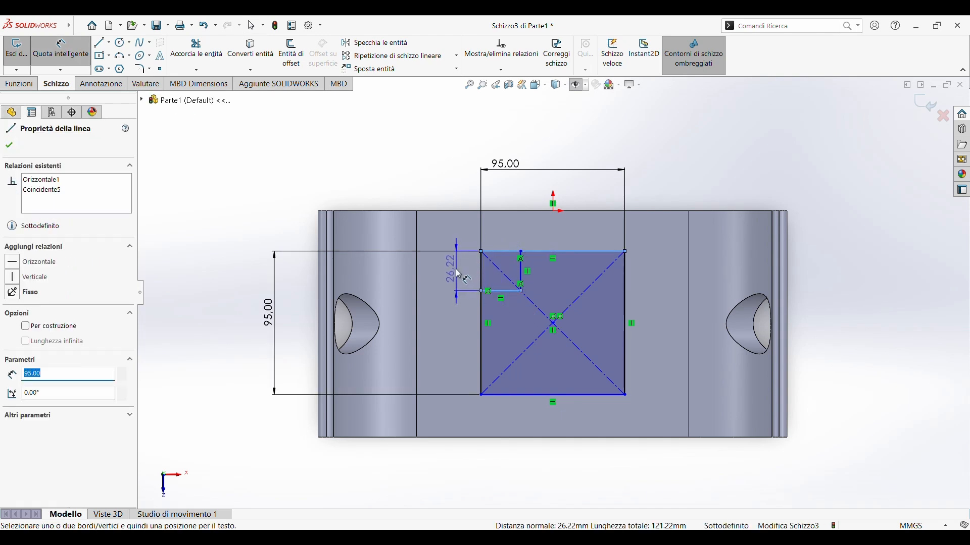
{"action": "left_click", "coordinate": [458, 275]}
{"action": "type", "text": "25"}
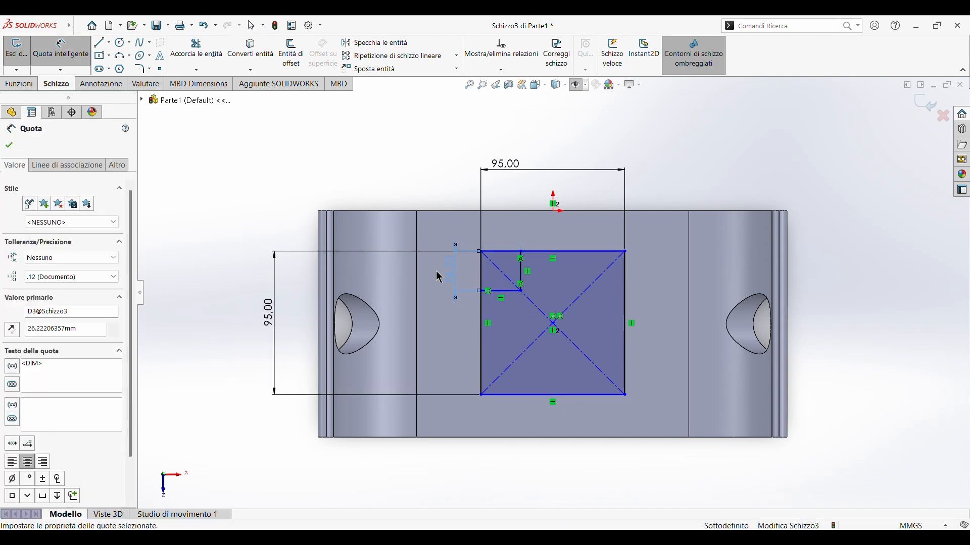
{"action": "key", "text": "Return"}
{"action": "left_click", "coordinate": [481, 265]}
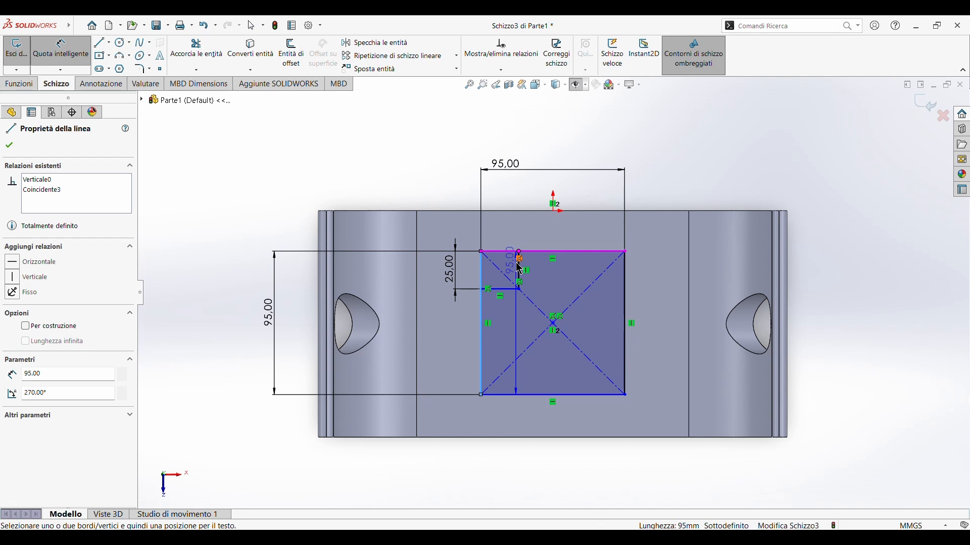
{"action": "key", "text": "Escape"}
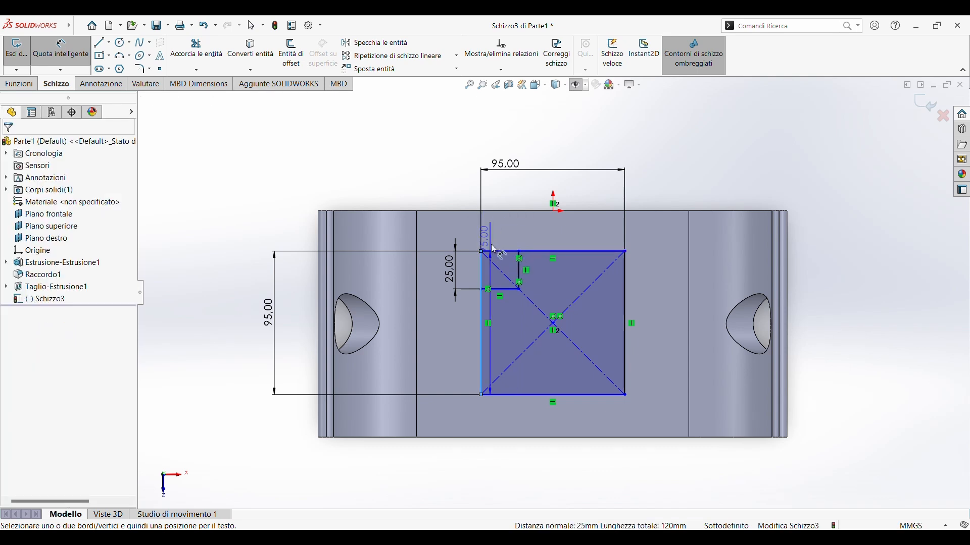
{"action": "left_click", "coordinate": [207, 49]}
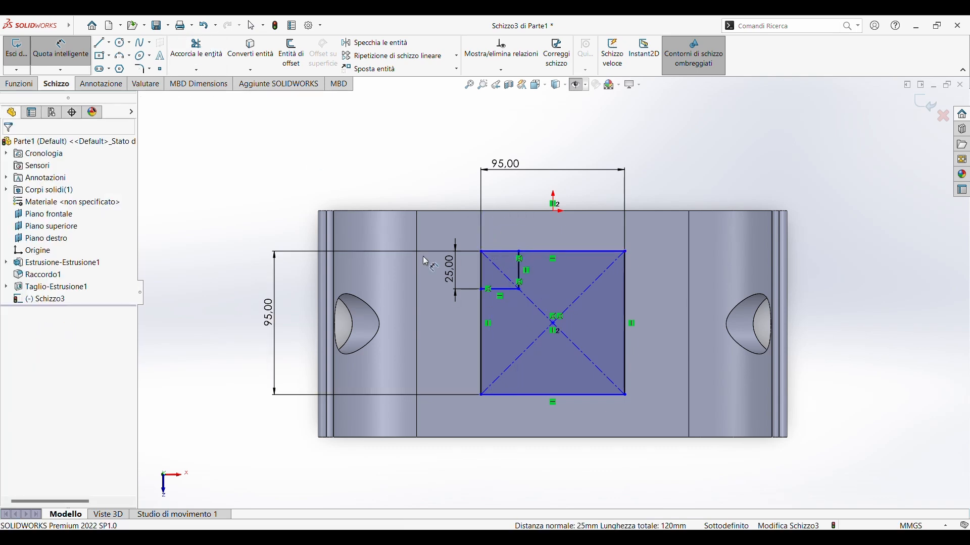
{"action": "key", "text": "Escape"}
{"action": "left_click", "coordinate": [516, 289]}
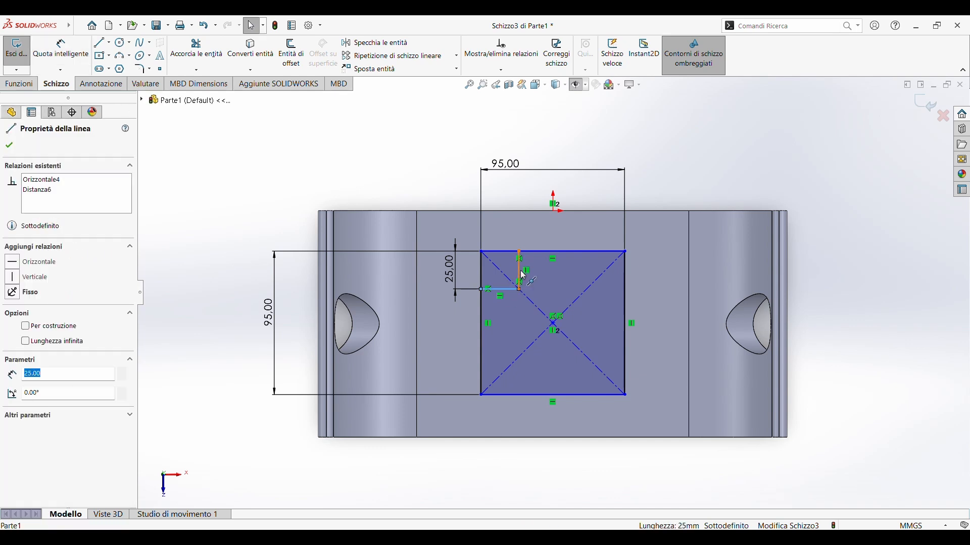
{"action": "left_click", "coordinate": [520, 271], "text": "ctrl"}
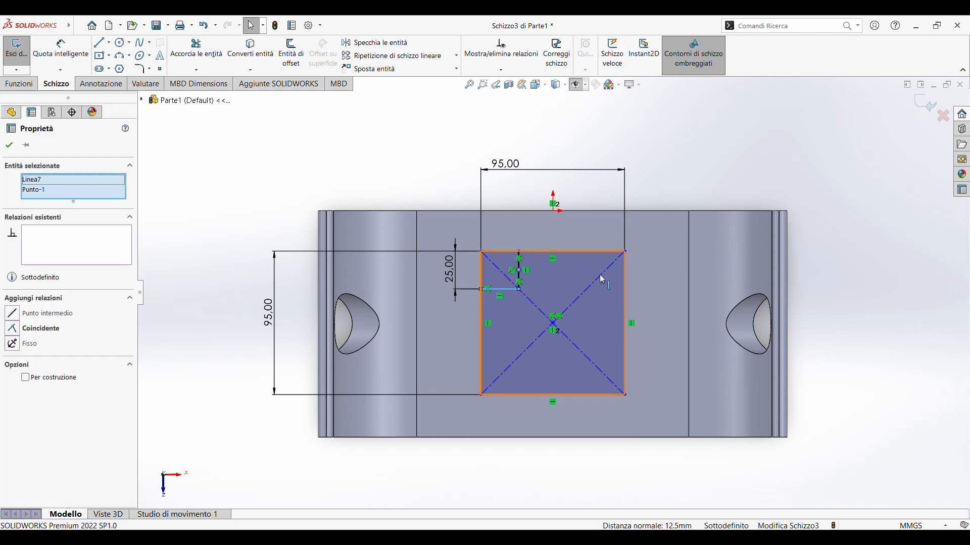
{"action": "left_click", "coordinate": [209, 163]}
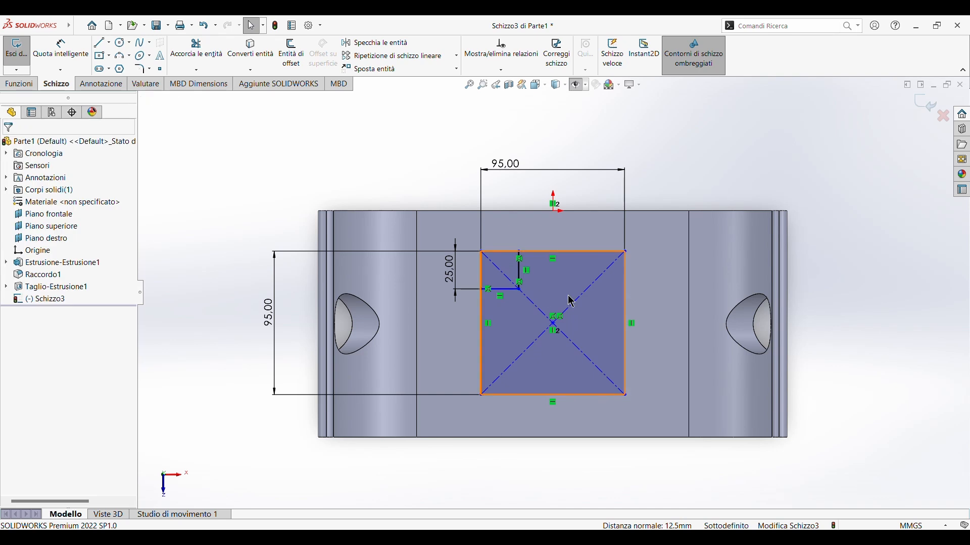
- Mirror the two upper-left corner lines about the right plane (Piano destro), keeping the originals
{"action": "left_click", "coordinate": [522, 273]}
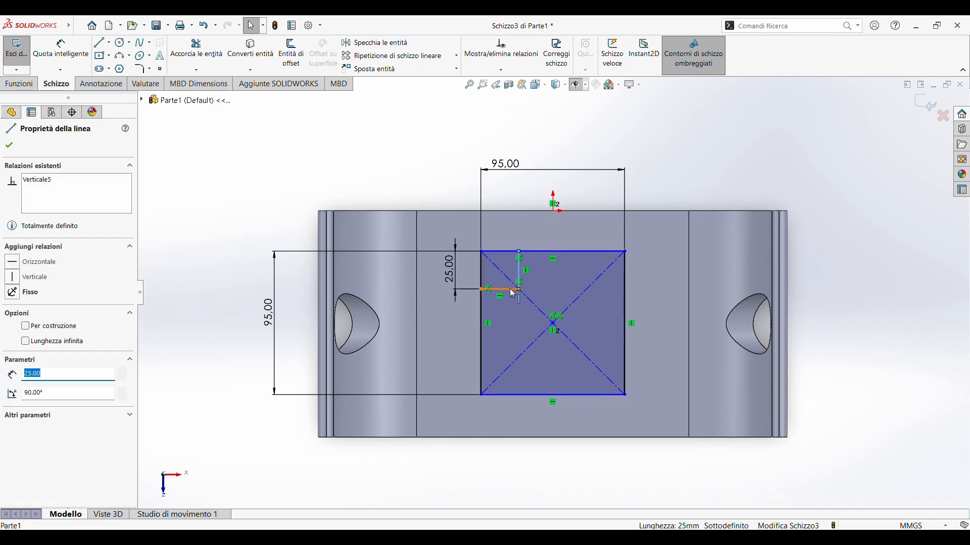
{"action": "left_click", "coordinate": [513, 291], "text": "ctrl"}
{"action": "left_click", "coordinate": [348, 44]}
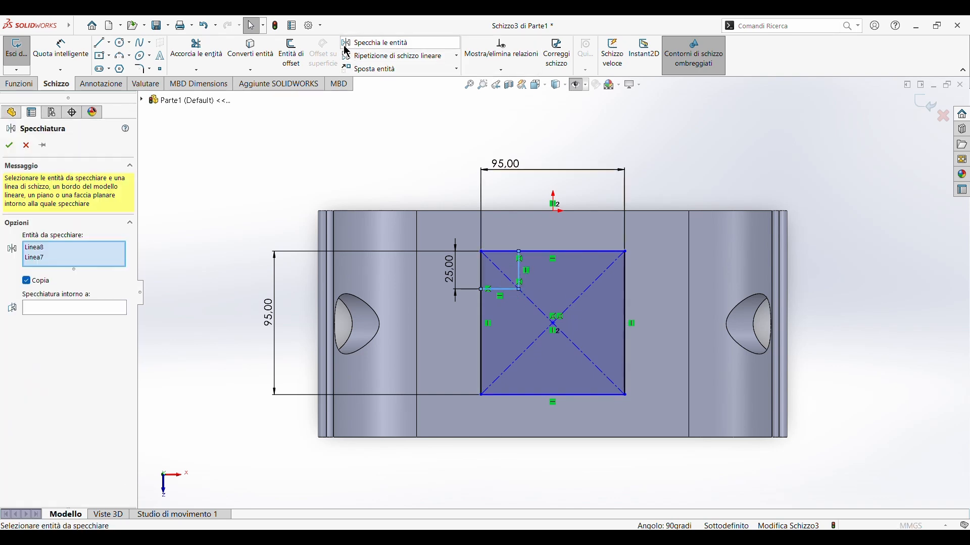
{"action": "left_click", "coordinate": [84, 313]}
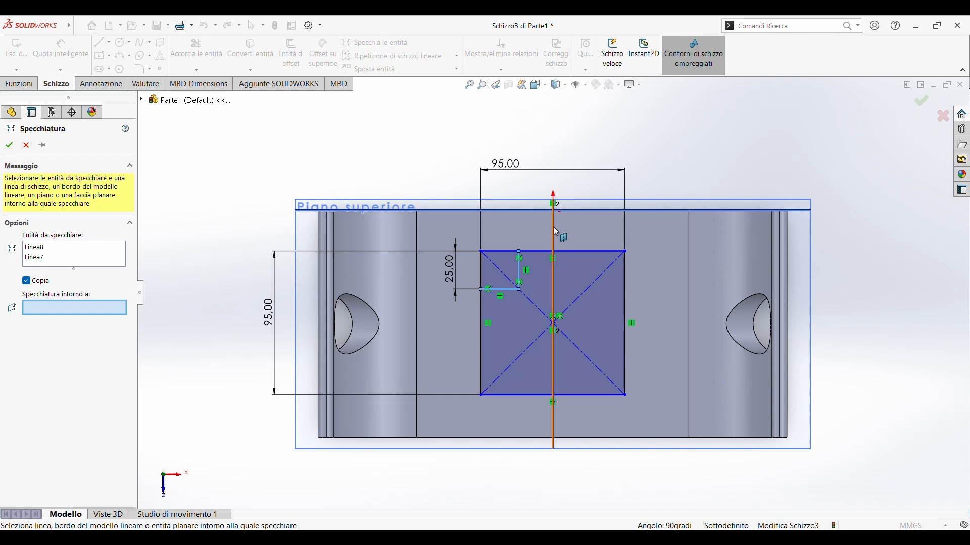
{"action": "left_click", "coordinate": [556, 232]}
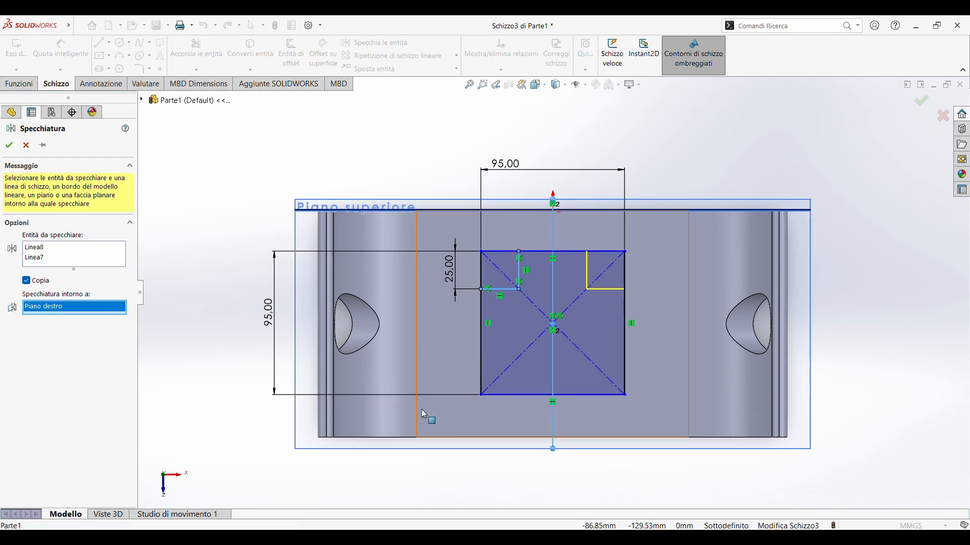
{"action": "left_click", "coordinate": [9, 146]}
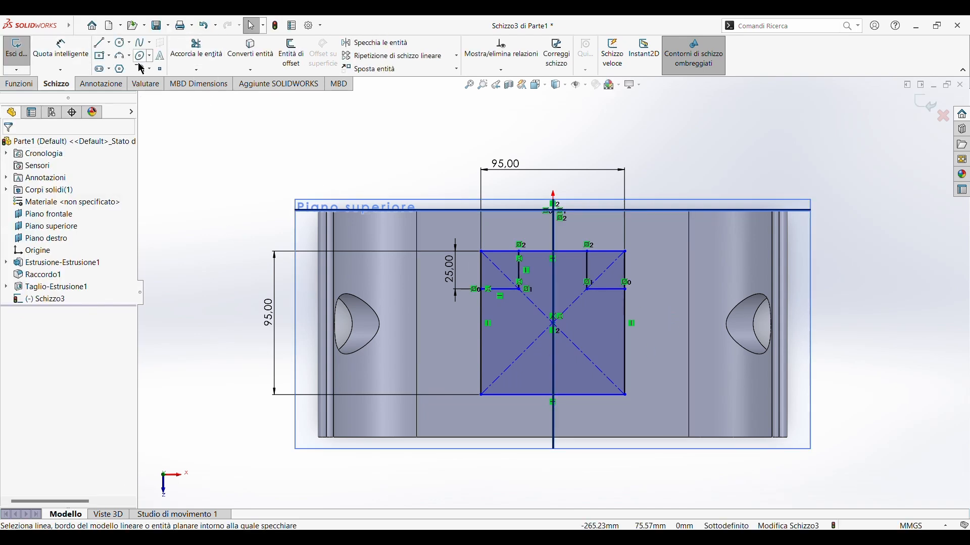
- Sketch a horizontal construction line through the square's centre, extending beyond both side walls
{"action": "left_click", "coordinate": [114, 53]}
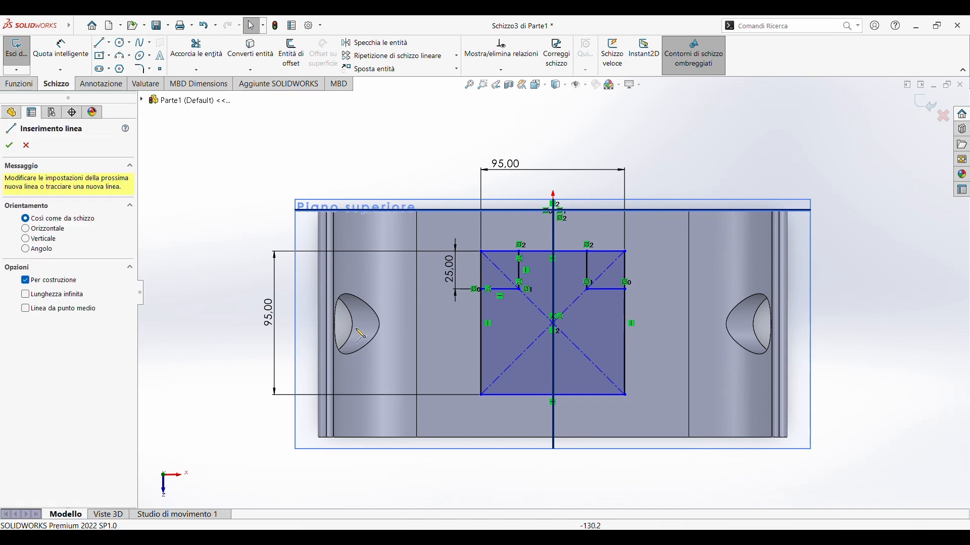
{"action": "left_click", "coordinate": [285, 323]}
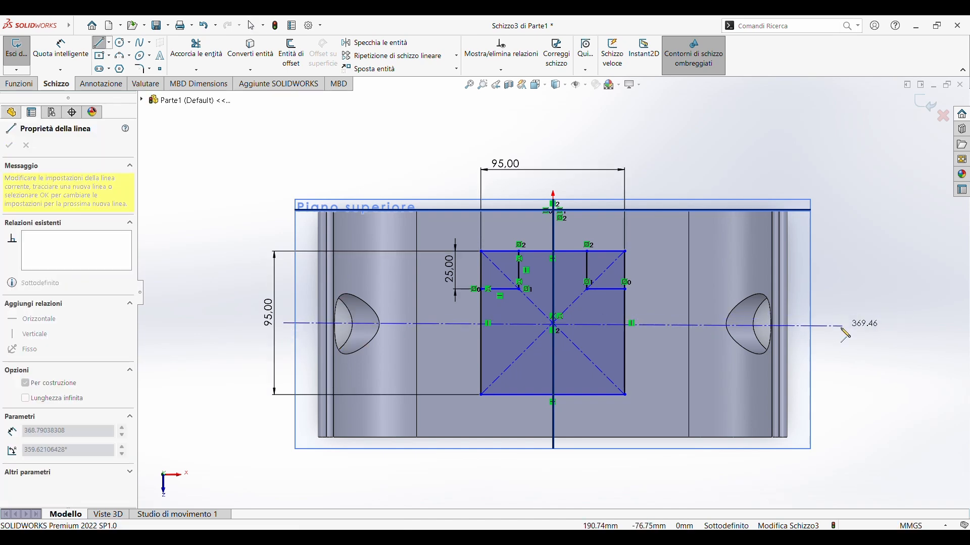
{"action": "left_click", "coordinate": [825, 324]}
{"action": "key", "text": "Escape"}
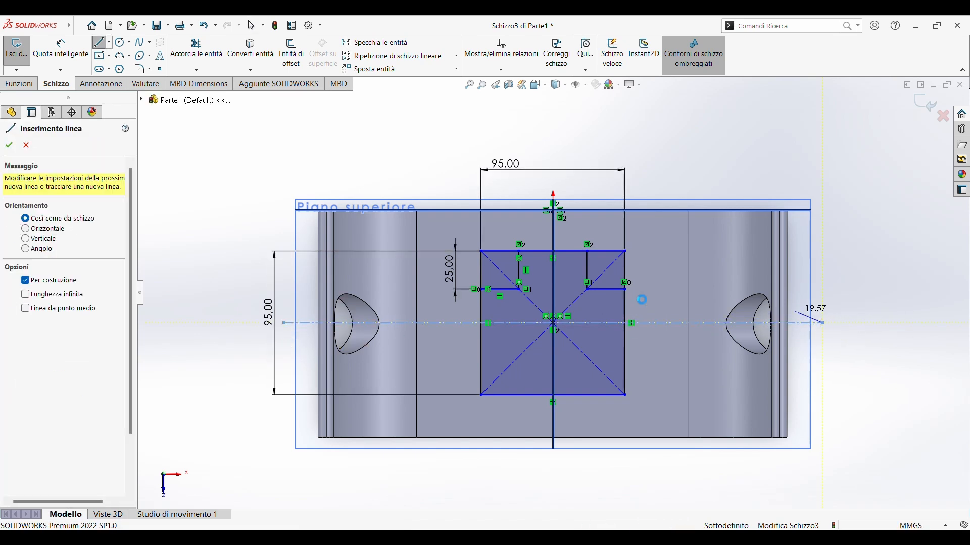
{"action": "key", "text": "Escape"}
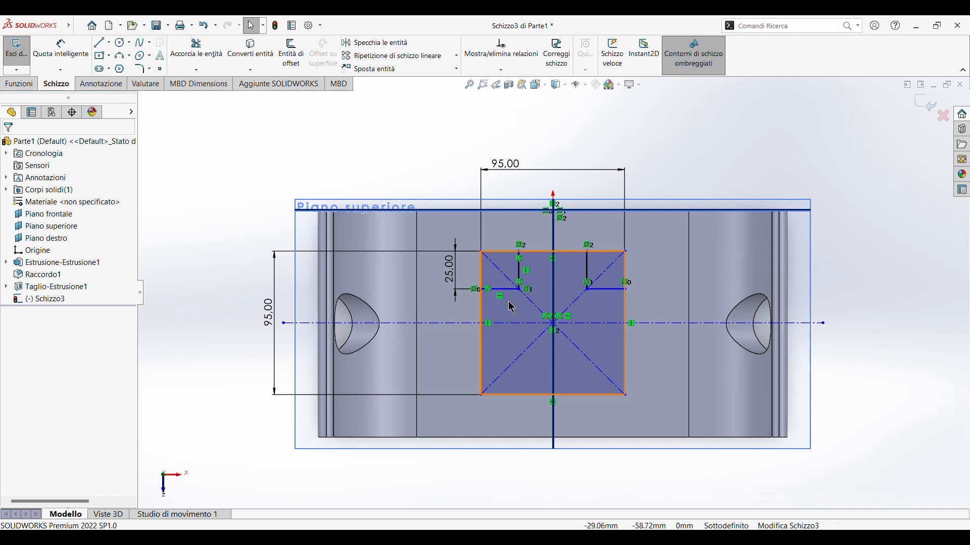
- Mirror the four upper corner lines about the horizontal construction line through the square's centre, keeping the originals
{"action": "left_click", "coordinate": [505, 289]}
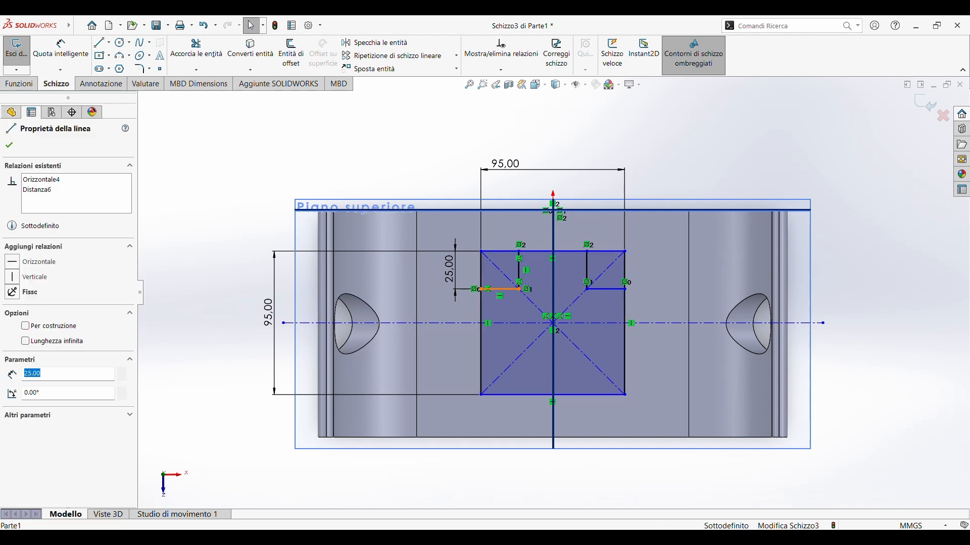
{"action": "left_click", "coordinate": [520, 273], "text": "ctrl"}
{"action": "left_click", "coordinate": [588, 265], "text": "ctrl"}
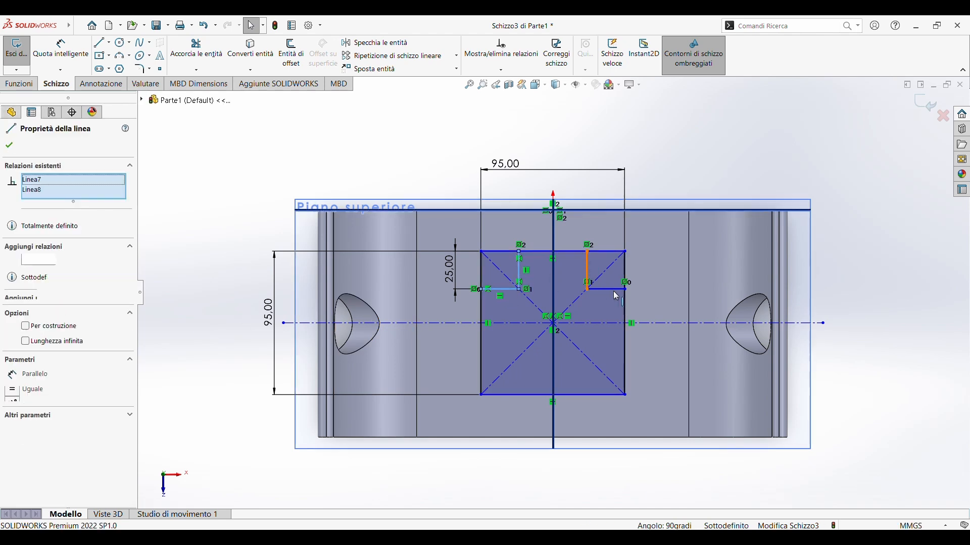
{"action": "left_click", "coordinate": [611, 289], "text": "ctrl"}
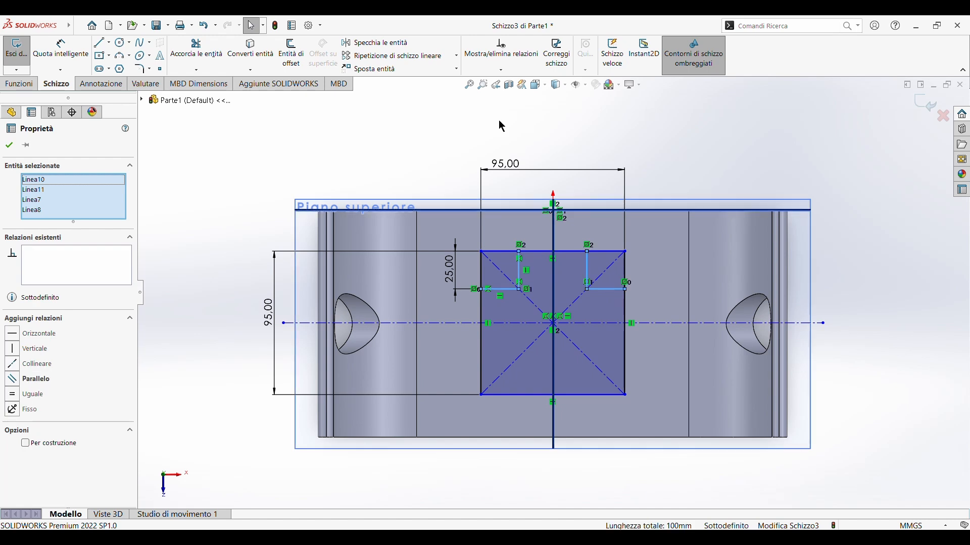
{"action": "left_click", "coordinate": [376, 42]}
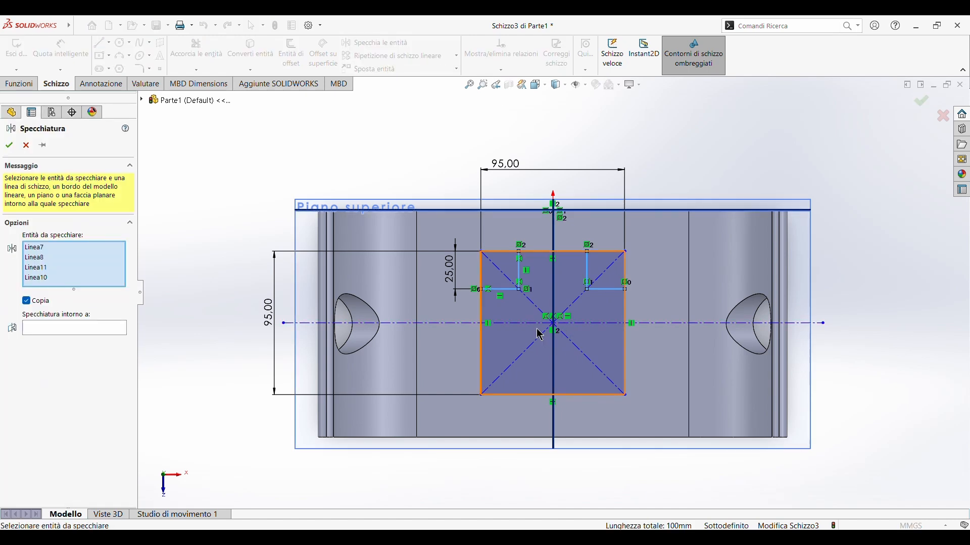
{"action": "left_click", "coordinate": [86, 334]}
{"action": "left_click", "coordinate": [523, 328]}
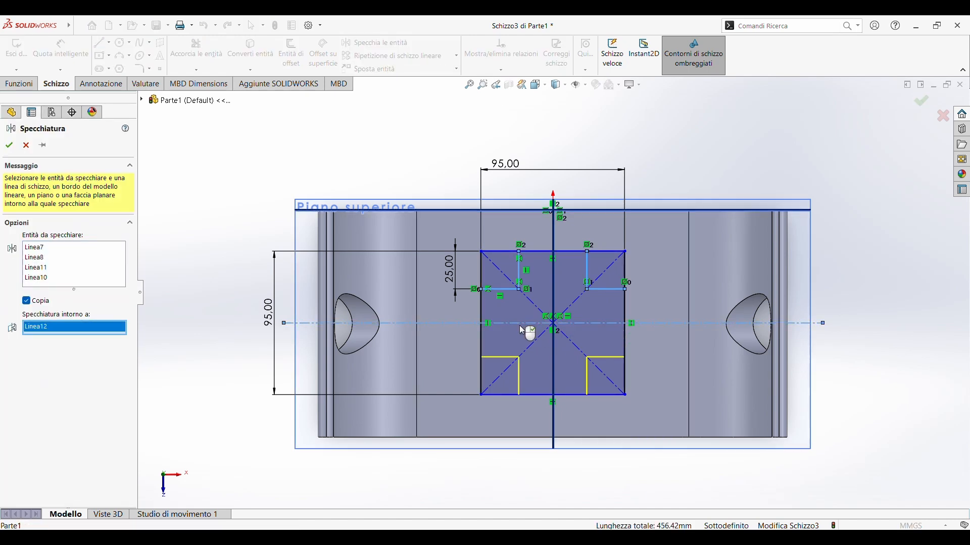
{"action": "left_click", "coordinate": [9, 145]}
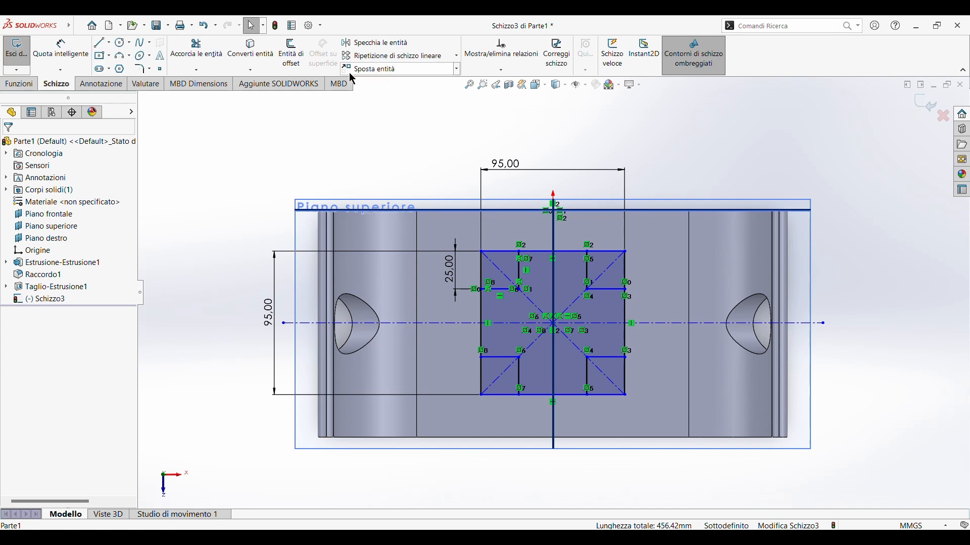
- Trim away the square's outer segments at all four corners, leaving a closed cross-shaped profile
{"action": "left_click", "coordinate": [196, 51]}
{"action": "left_click_drag", "start_coordinate": [472, 270], "coordinate": [503, 242]}
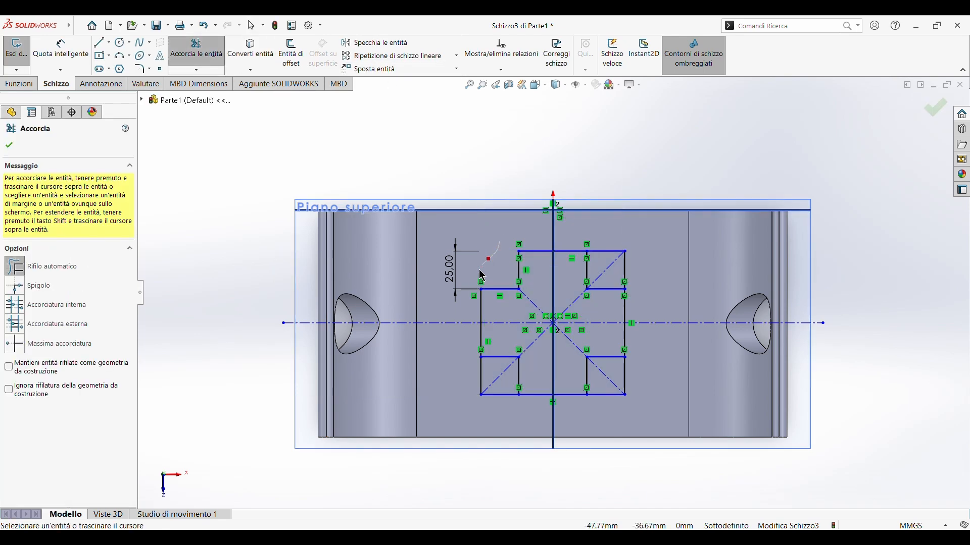
{"action": "mouse_move", "coordinate": [599, 246]}
{"action": "left_mouse_down"}
{"action": "mouse_move", "coordinate": [634, 323]}
{"action": "mouse_move", "coordinate": [638, 377]}
{"action": "mouse_move", "coordinate": [623, 404]}
{"action": "mouse_move", "coordinate": [495, 410]}
{"action": "mouse_move", "coordinate": [489, 392]}
{"action": "mouse_move", "coordinate": [450, 381]}
{"action": "left_mouse_up"}
{"action": "left_click", "coordinate": [9, 146]}
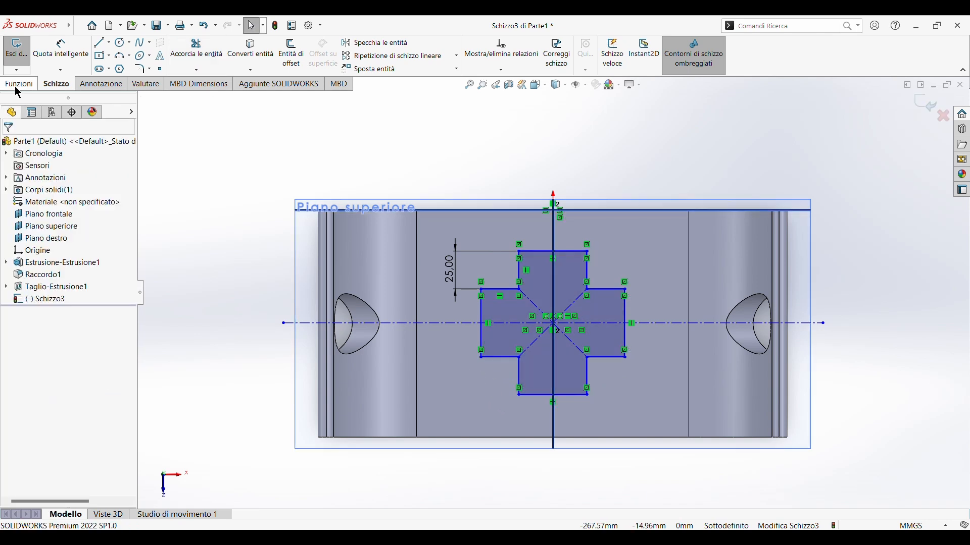
- Extrude the cross profile upward as a blind boss 25 mm high, merged with the tray
{"action": "left_click", "coordinate": [19, 84]}
{"action": "left_click", "coordinate": [21, 53]}
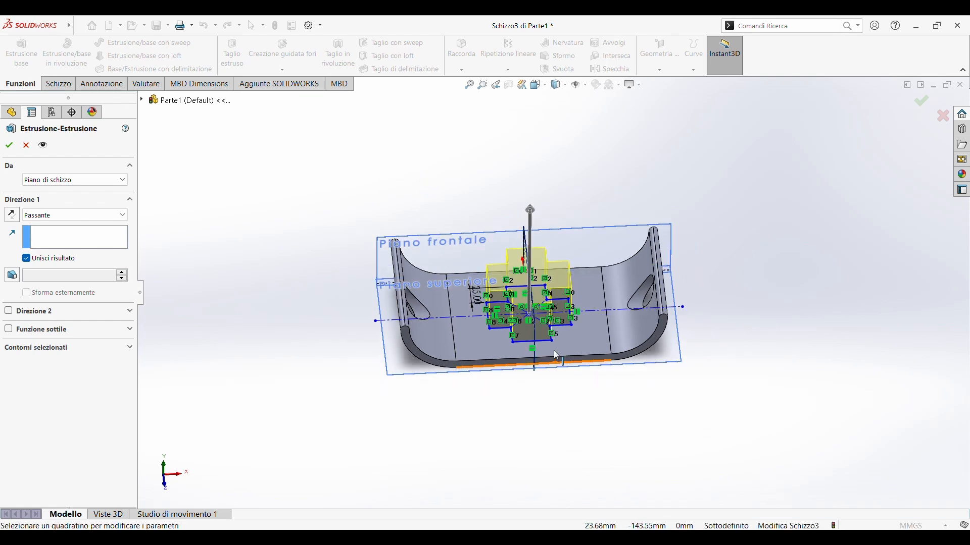
{"action": "middle_click_drag", "start_coordinate": [896, 293], "coordinate": [829, 303]}
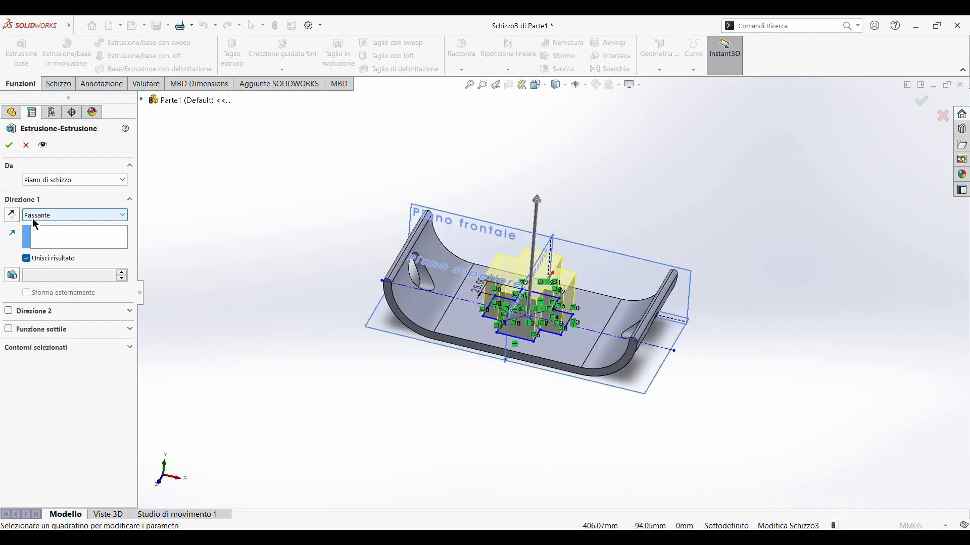
{"action": "key", "text": "Up"}
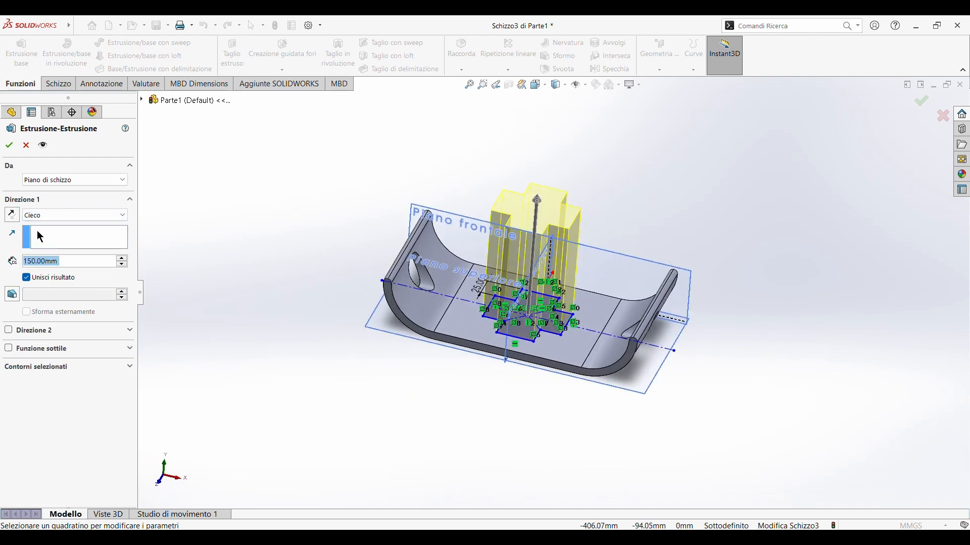
{"action": "type", "text": "25"}
{"action": "key", "text": "Return"}
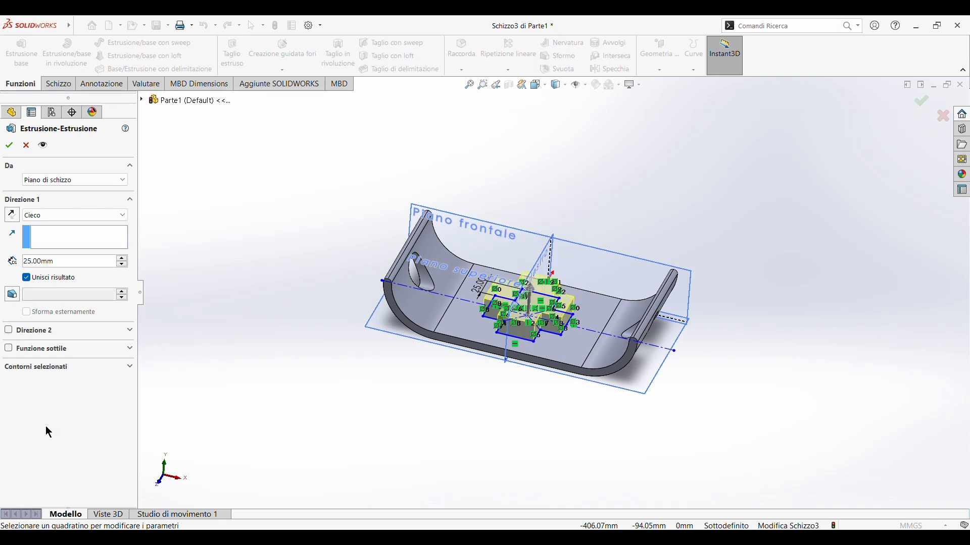
{"action": "left_click", "coordinate": [7, 144]}
- Fillet with a 5 mm radius, selecting three base edges of the cross boss and the tray's flat floor face
{"action": "scroll", "coordinate": [548, 313], "scroll_direction": "down", "scroll_amount": 2}
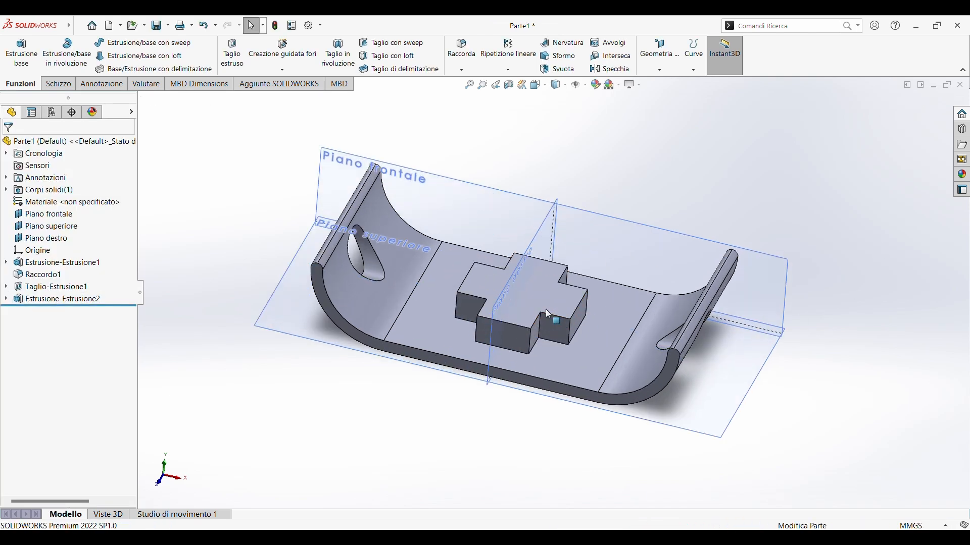
{"action": "left_click", "coordinate": [520, 357]}
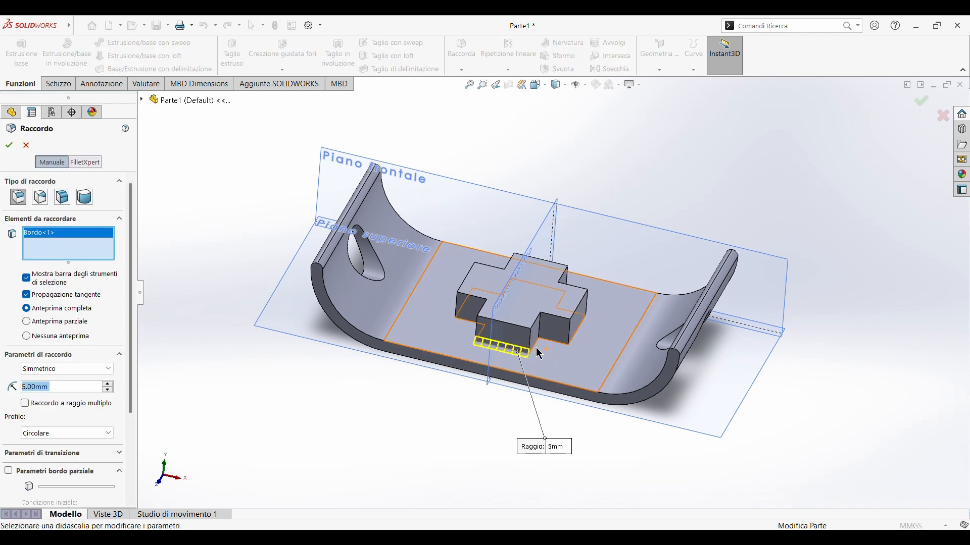
{"action": "left_click", "coordinate": [538, 348]}
{"action": "left_click", "coordinate": [560, 344]}
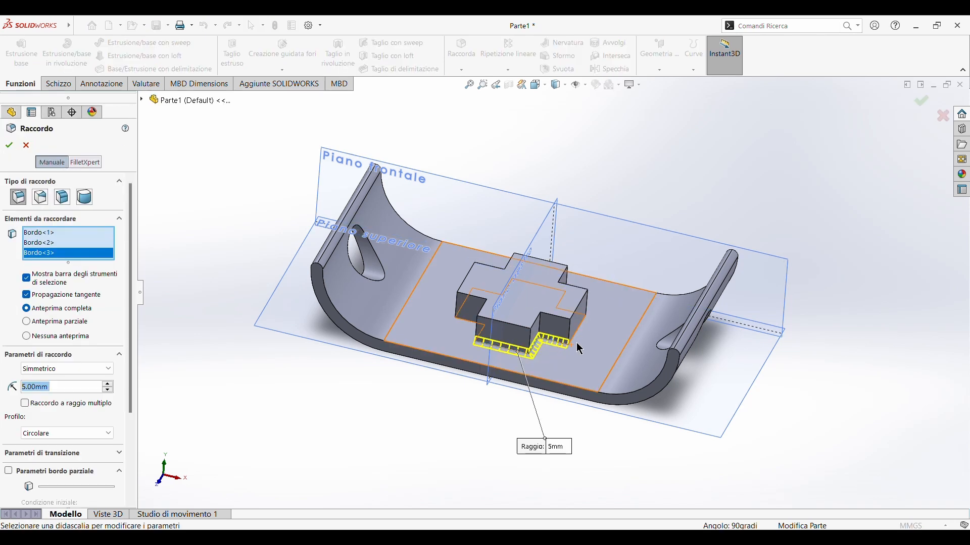
{"action": "left_click", "coordinate": [587, 345]}
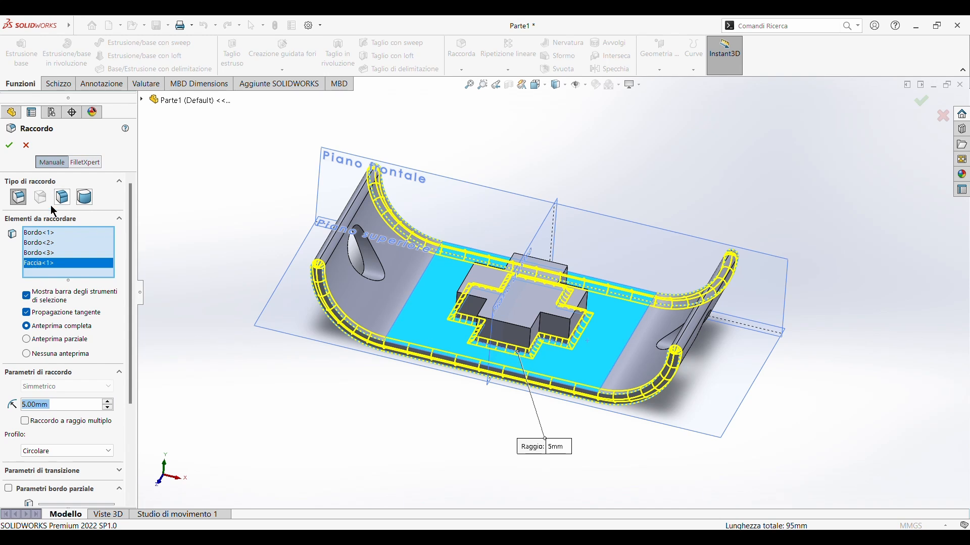
{"action": "left_click", "coordinate": [9, 146]}
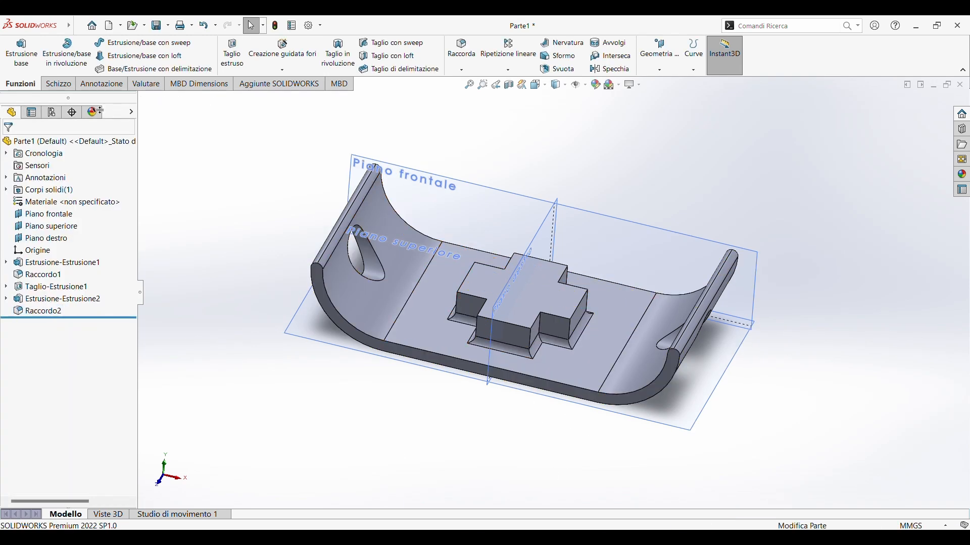
- On the cross boss's top face, sketch a circle of about 31.8 mm radius, centred on the vertical midline and passing through the upper-left inner corner
{"action": "left_click", "coordinate": [59, 84]}
{"action": "left_click", "coordinate": [16, 50]}
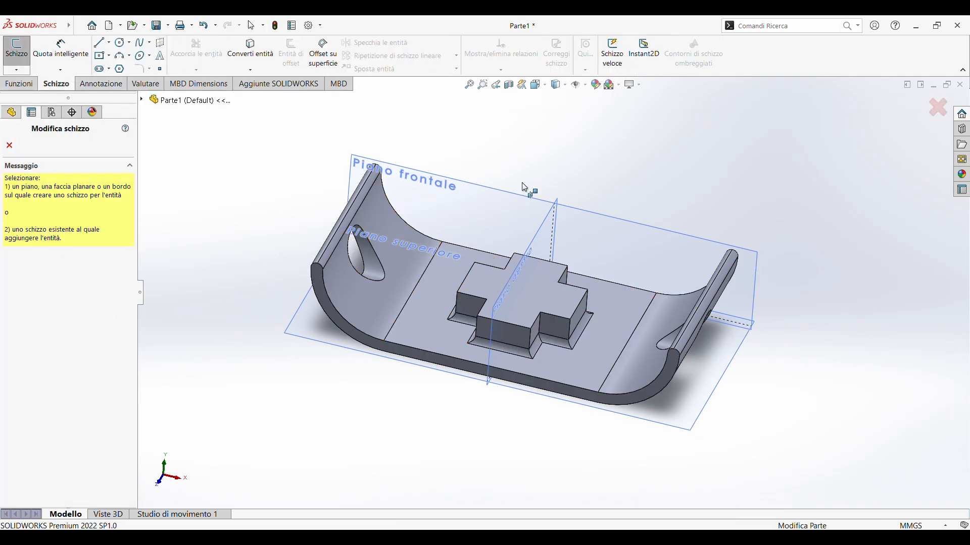
{"action": "left_click", "coordinate": [571, 305]}
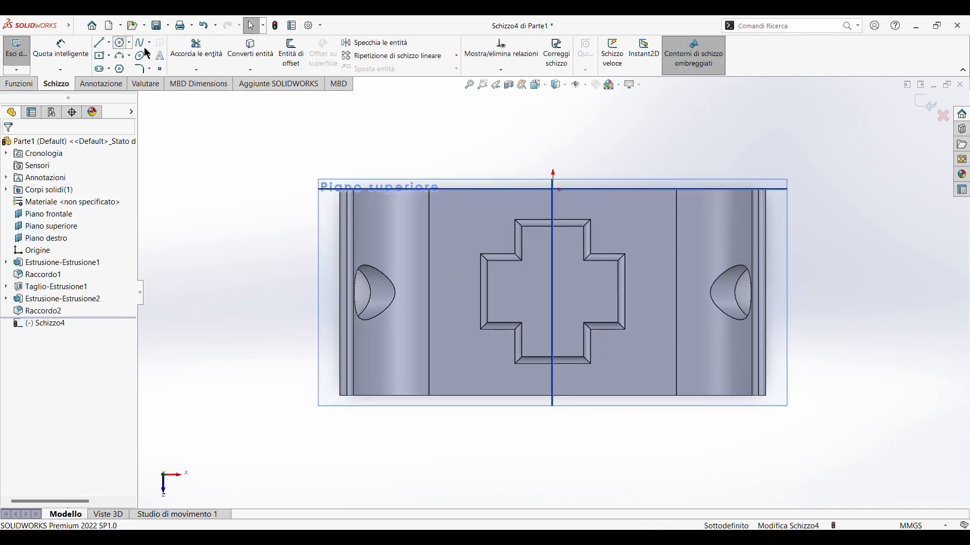
{"action": "left_click", "coordinate": [144, 54]}
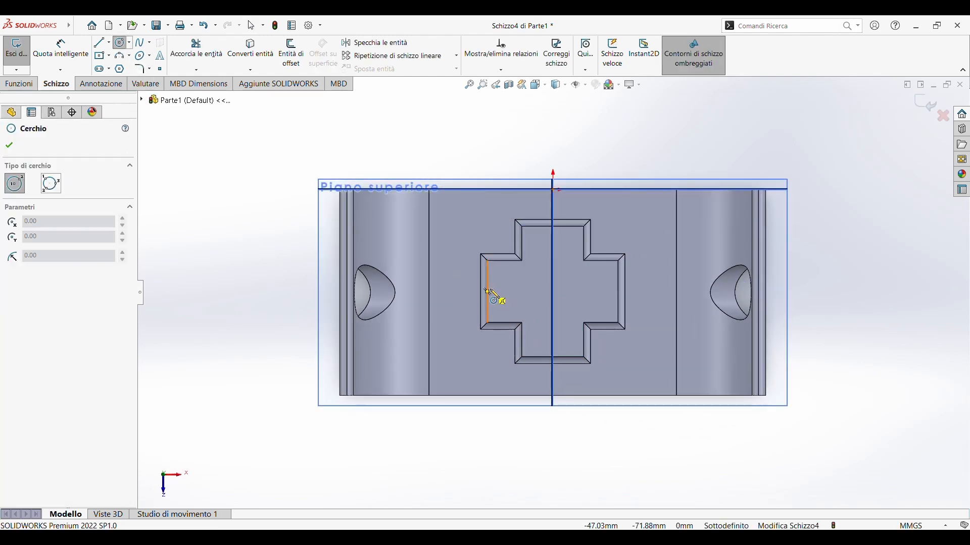
{"action": "left_click", "coordinate": [553, 292]}
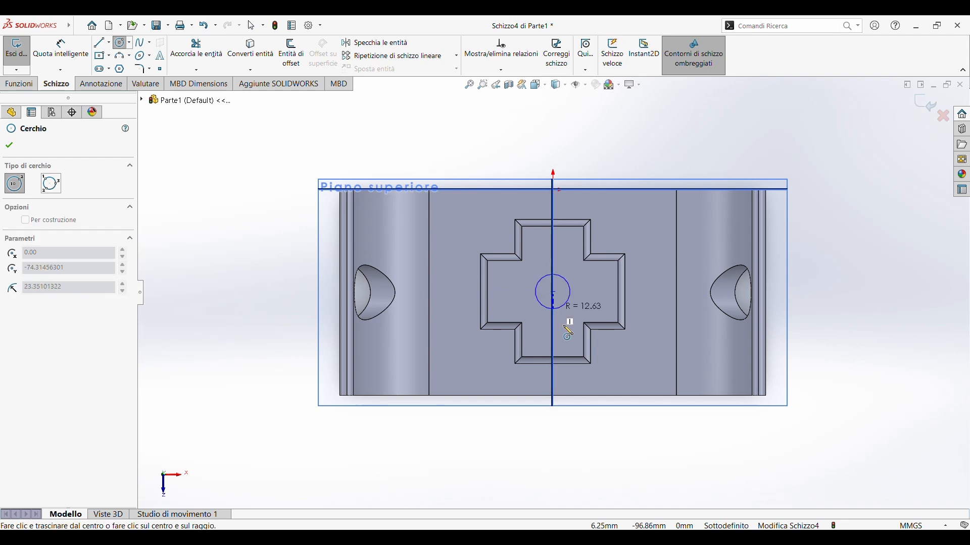
{"action": "left_click", "coordinate": [522, 262]}
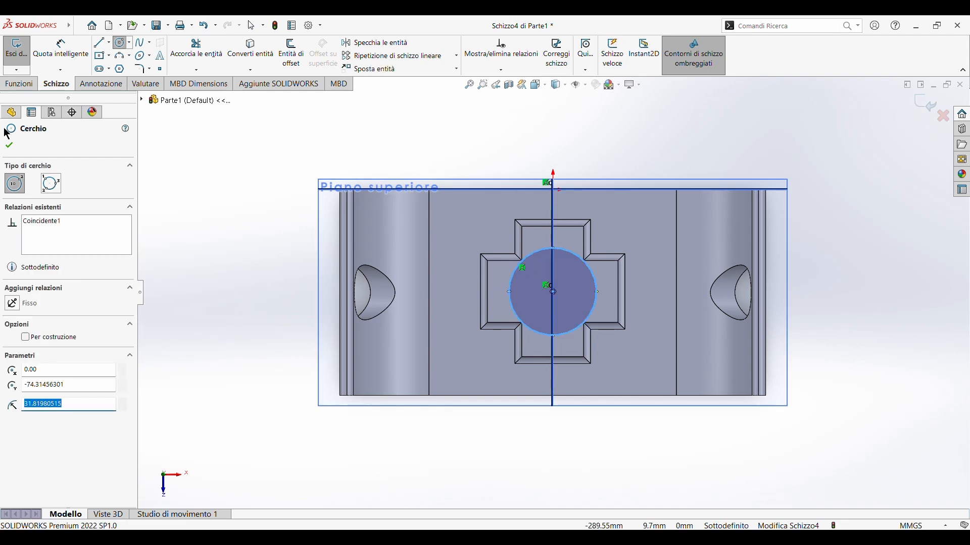
{"action": "key", "text": "Escape"}
{"action": "left_click", "coordinate": [20, 83]}
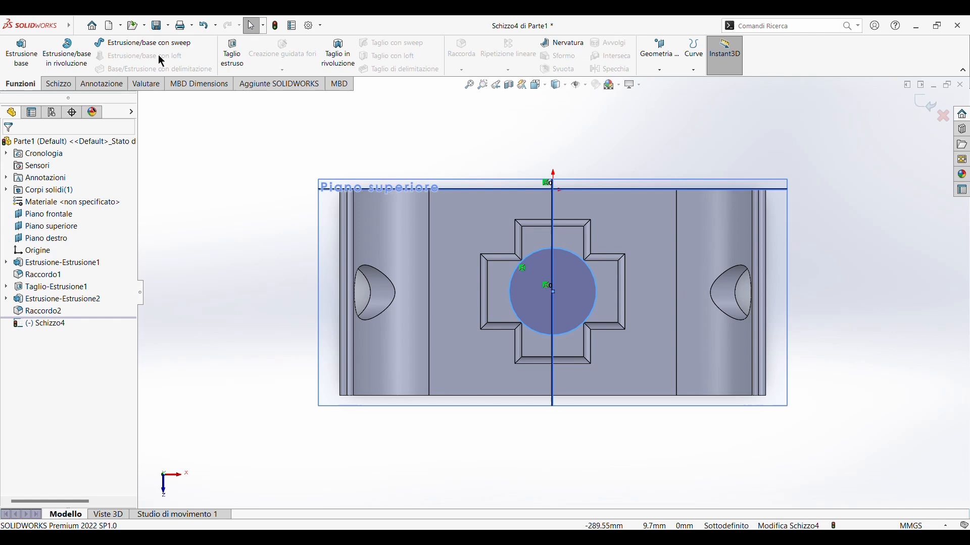
{"action": "left_click", "coordinate": [233, 49]}
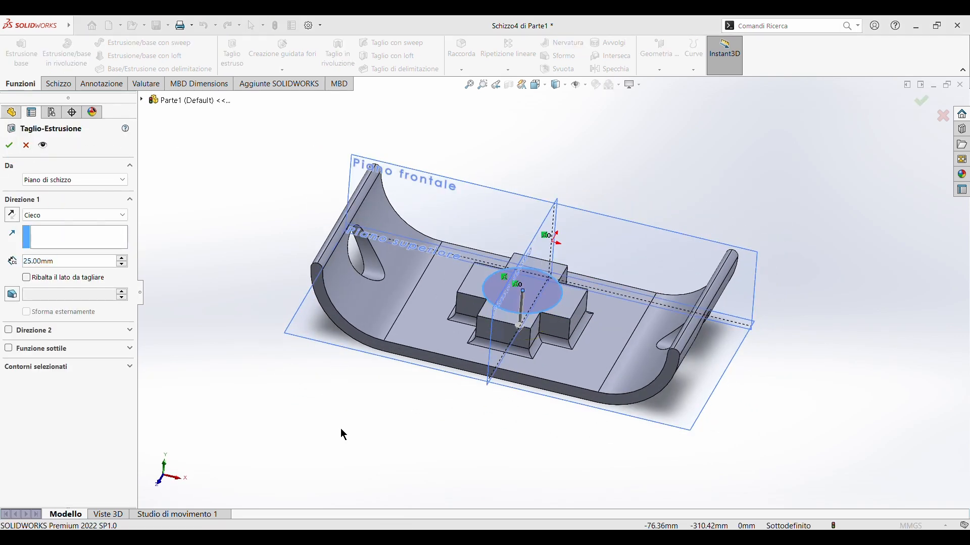
{"action": "left_click", "coordinate": [27, 145]}
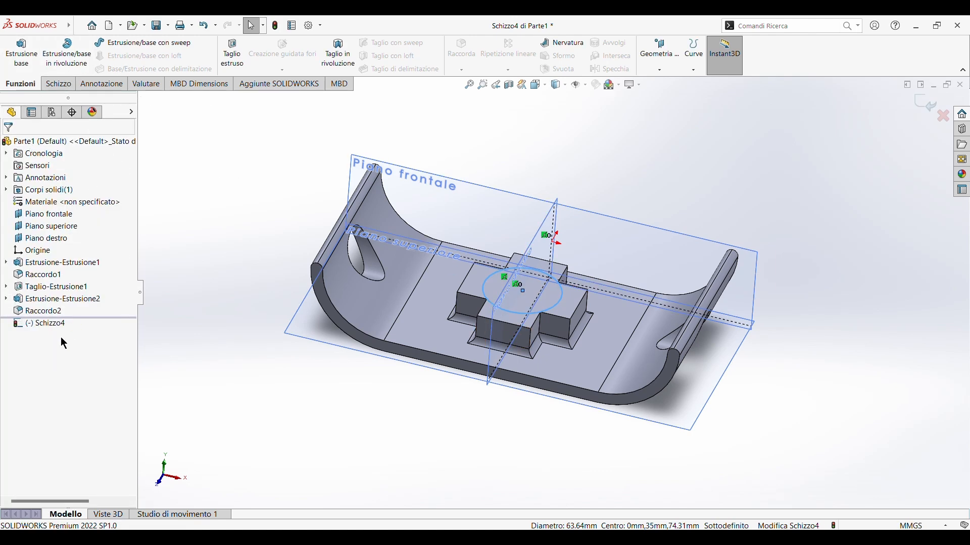
- Dimension the circle's diameter as 55 mm and exit the sketch
{"action": "left_click", "coordinate": [53, 326]}
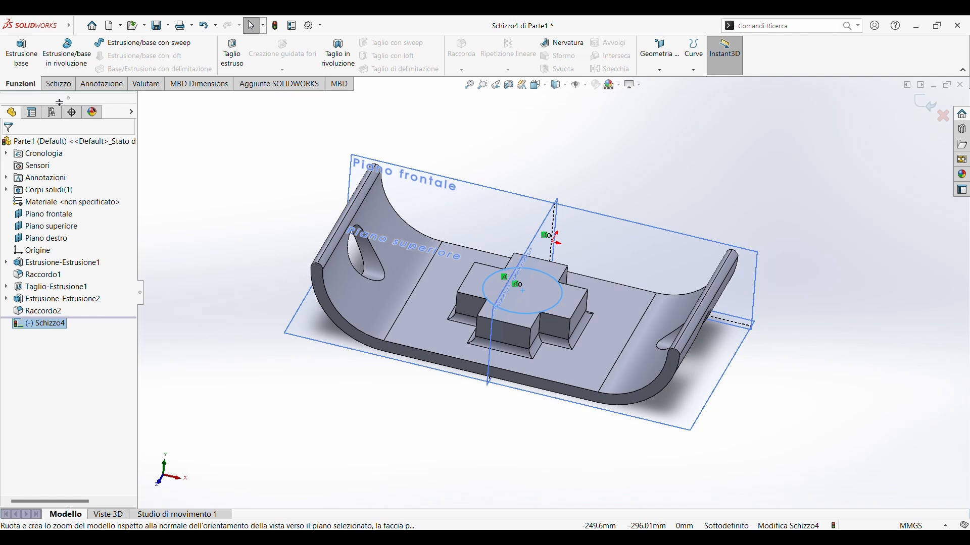
{"action": "left_click", "coordinate": [59, 84]}
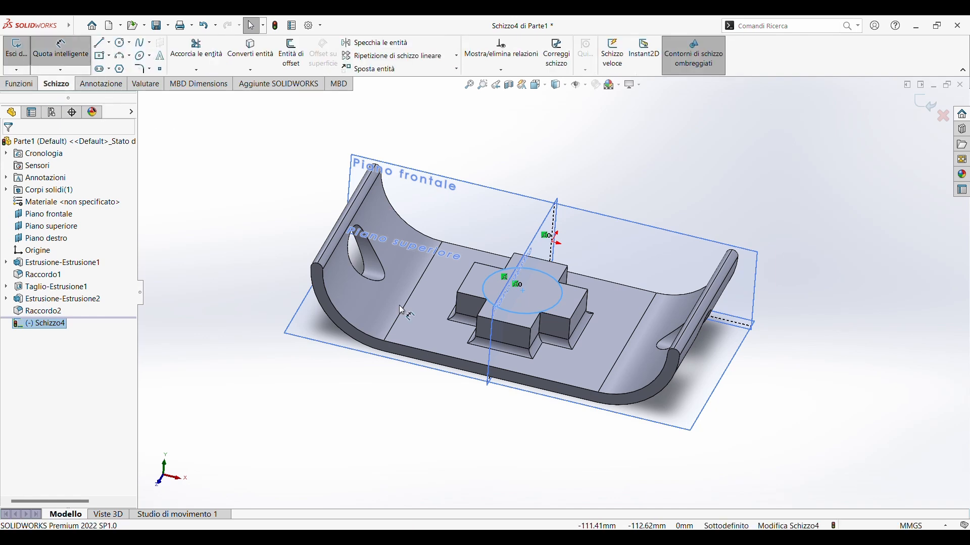
{"action": "key", "text": "Escape"}
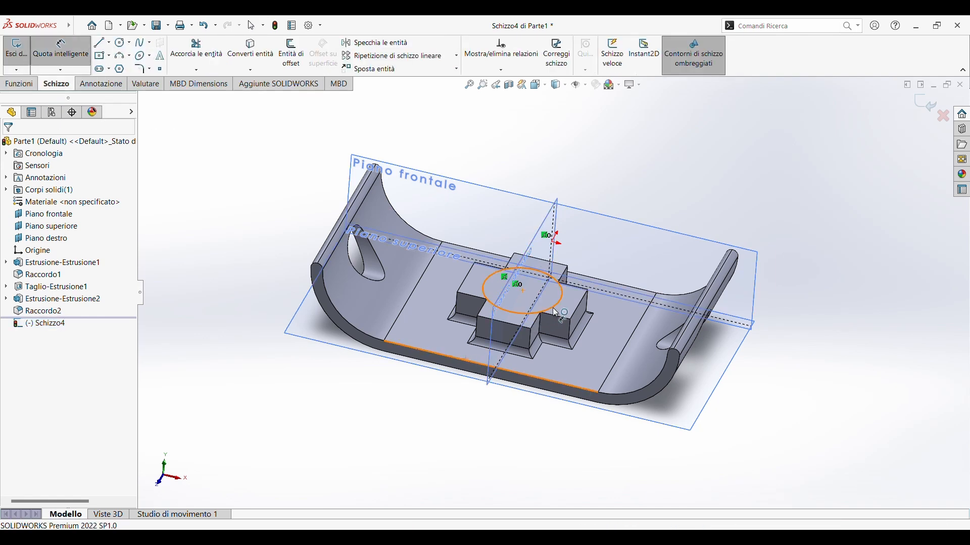
{"action": "left_click_drag", "start_coordinate": [543, 317], "coordinate": [550, 444]}
{"action": "left_click", "coordinate": [551, 444]}
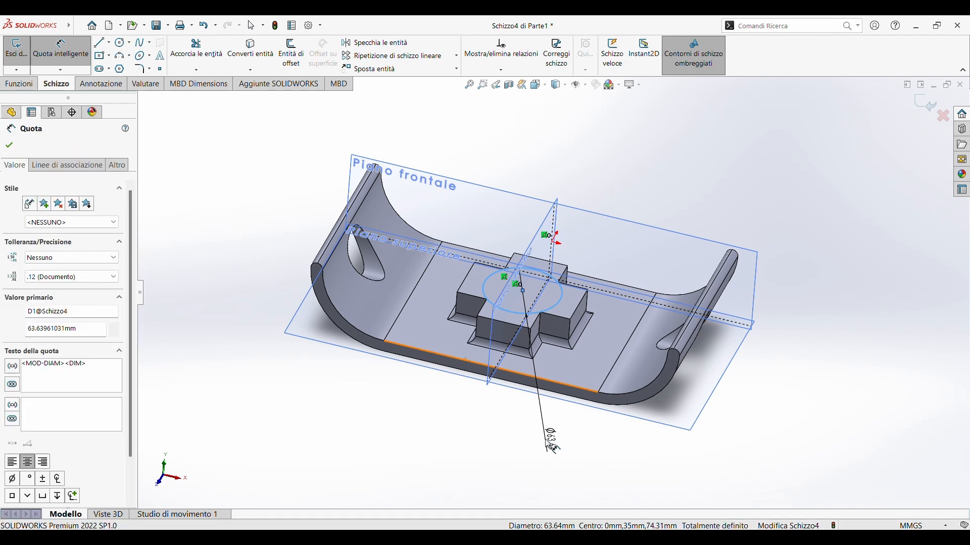
{"action": "type", "text": "55"}
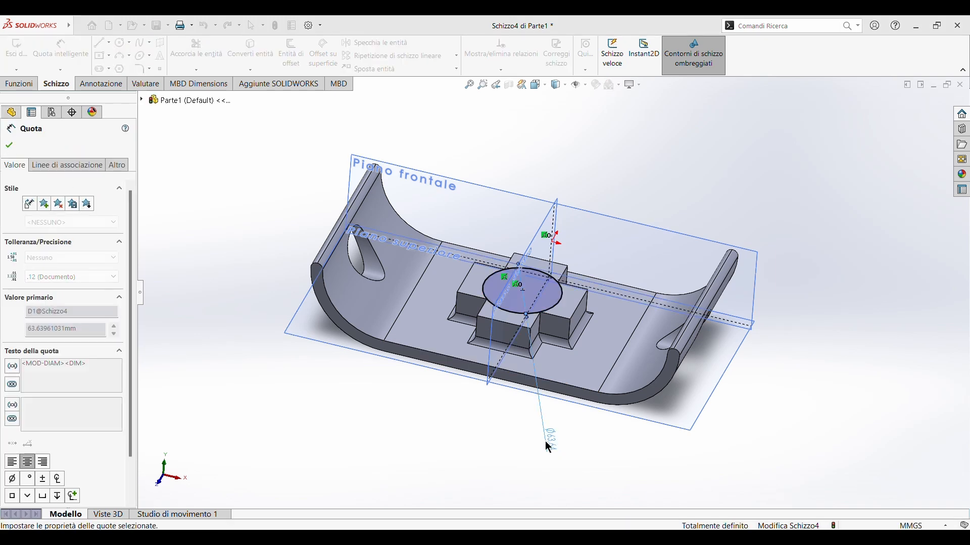
{"action": "key", "text": "Return"}
{"action": "key", "text": "Escape"}
{"action": "scroll", "coordinate": [495, 286], "scroll_direction": "down", "scroll_amount": 1}
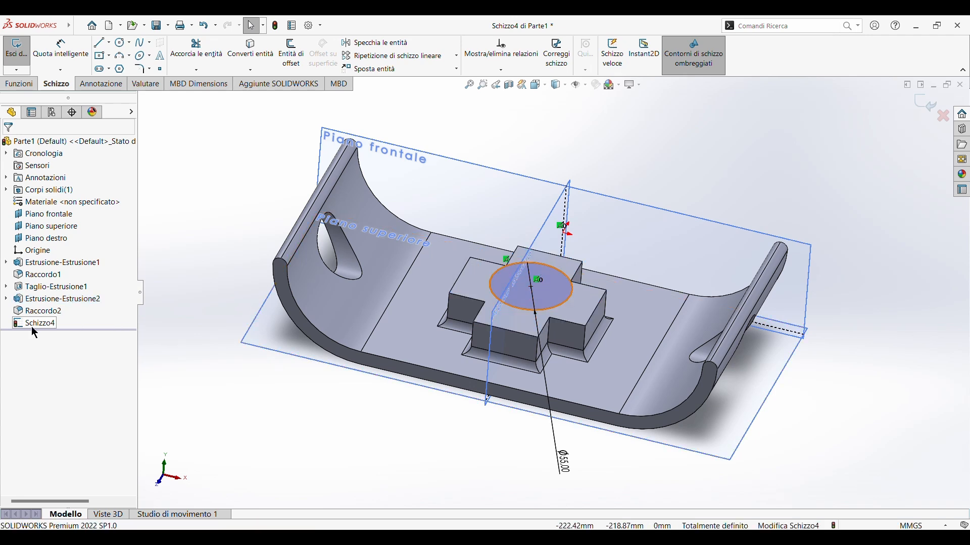
{"action": "left_click", "coordinate": [927, 104]}
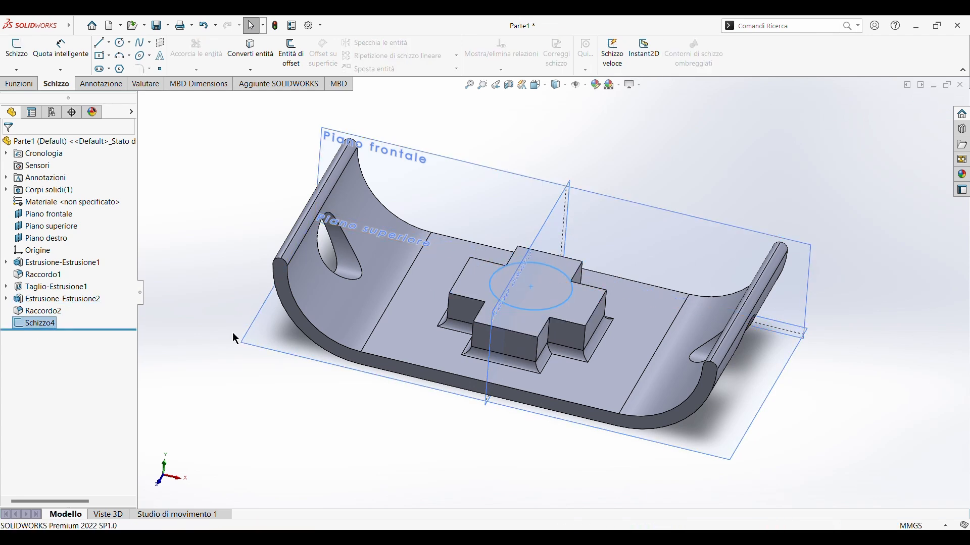
- Reopen the circle sketch and draw a horizontal construction centreline 95 mm long between the midpoints of the cross's outer vertical edges
{"action": "left_click", "coordinate": [30, 304]}
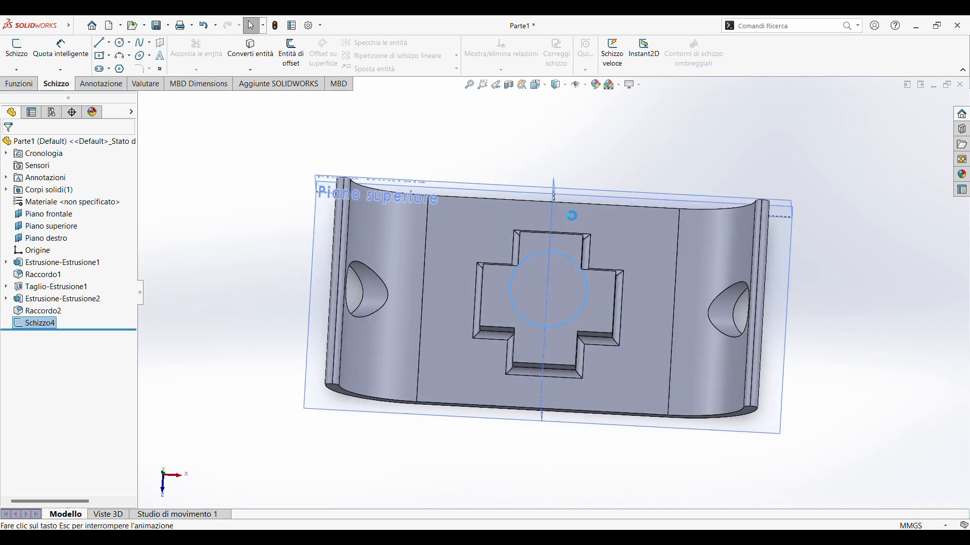
{"action": "left_click", "coordinate": [554, 283]}
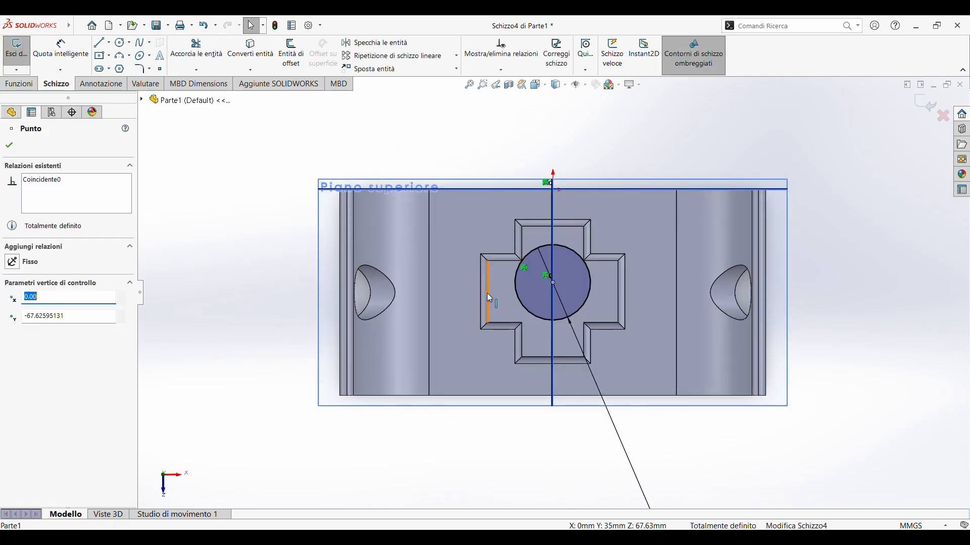
{"action": "left_click", "coordinate": [423, 260]}
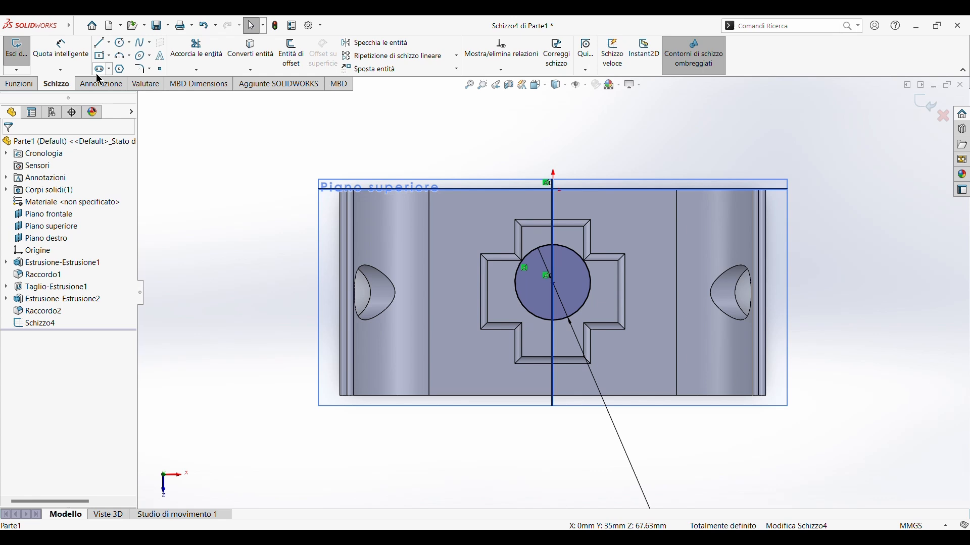
{"action": "left_click", "coordinate": [115, 44]}
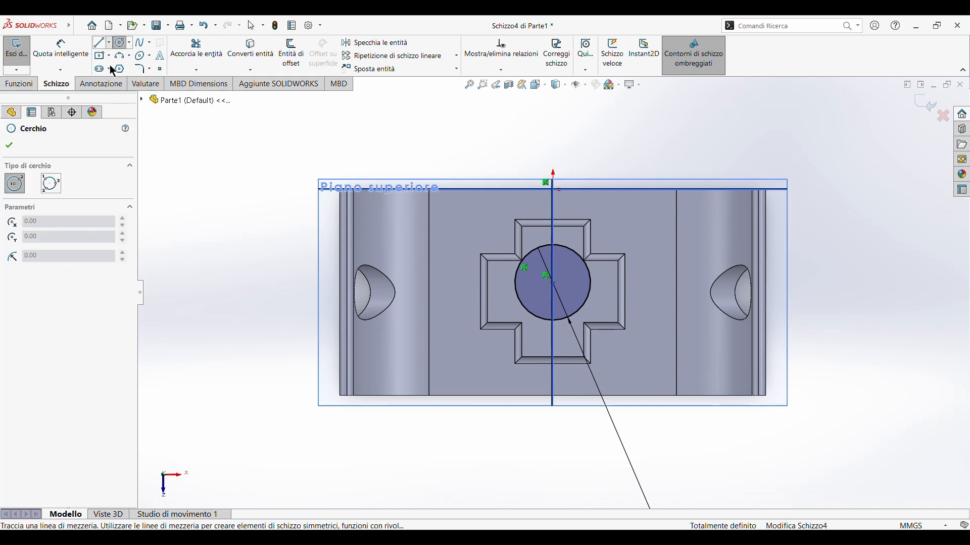
{"action": "left_click", "coordinate": [100, 42]}
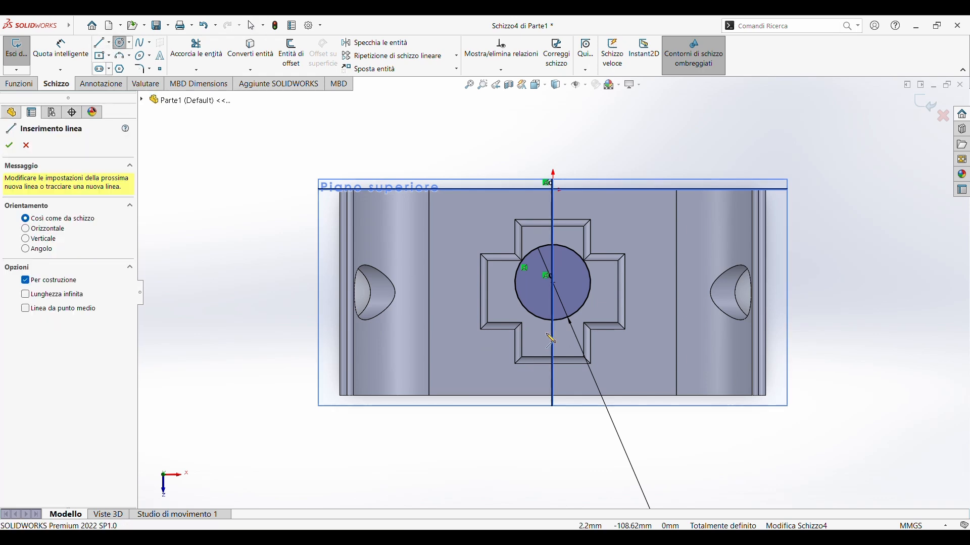
{"action": "left_click", "coordinate": [489, 293]}
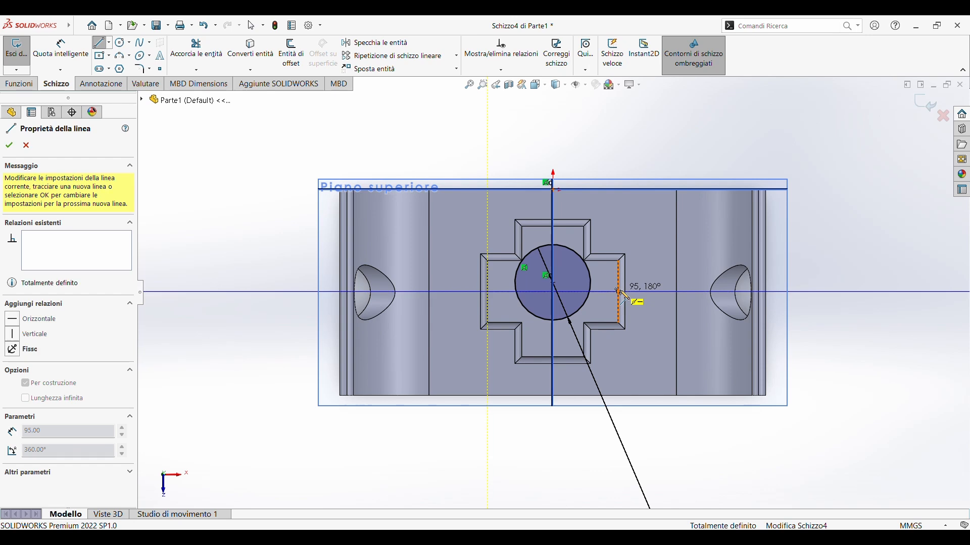
{"action": "left_click", "coordinate": [620, 292]}
{"action": "key", "text": "Escape"}
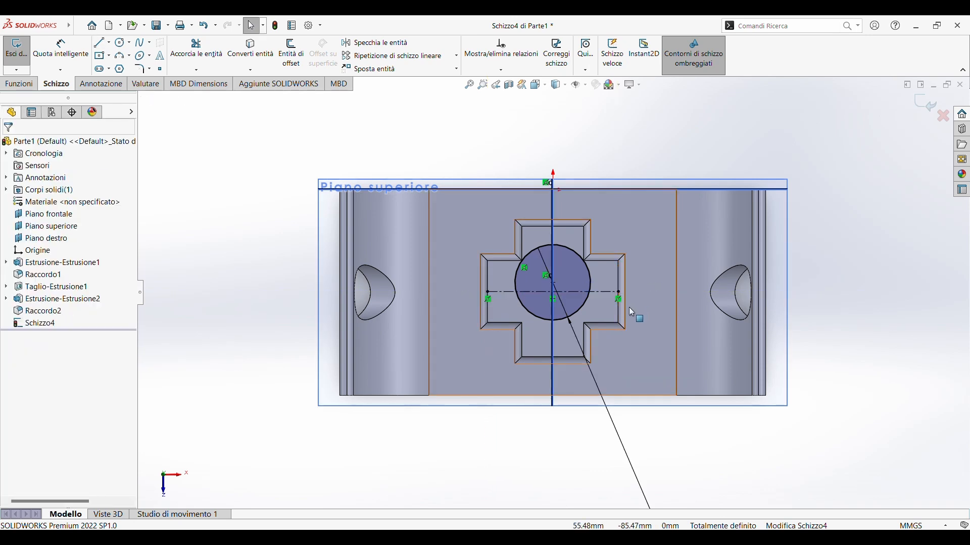
- Try to make the circle's centre coincident with the horizontal centreline's midpoint, and delete the added relation
{"action": "left_click", "coordinate": [554, 285]}
{"action": "left_click", "coordinate": [553, 292], "text": "ctrl"}
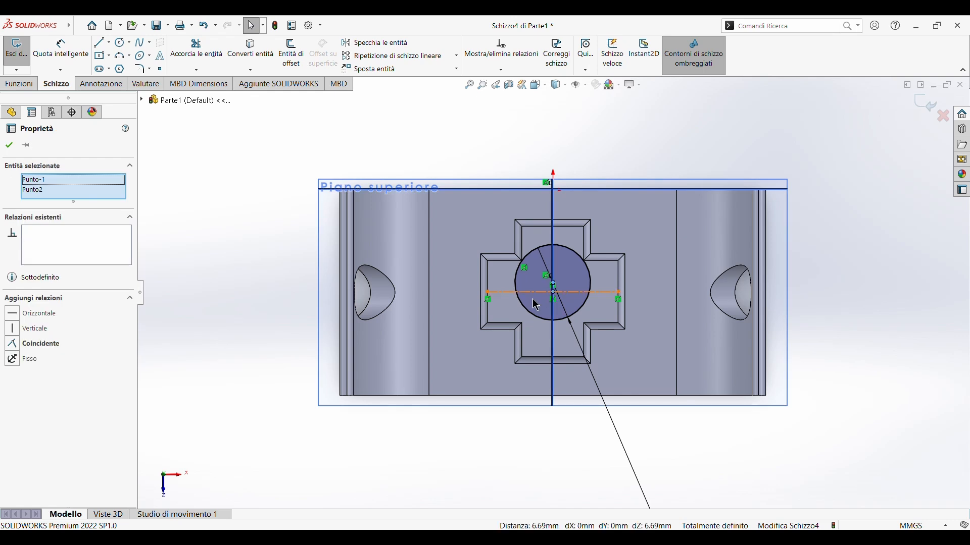
{"action": "left_click", "coordinate": [17, 342]}
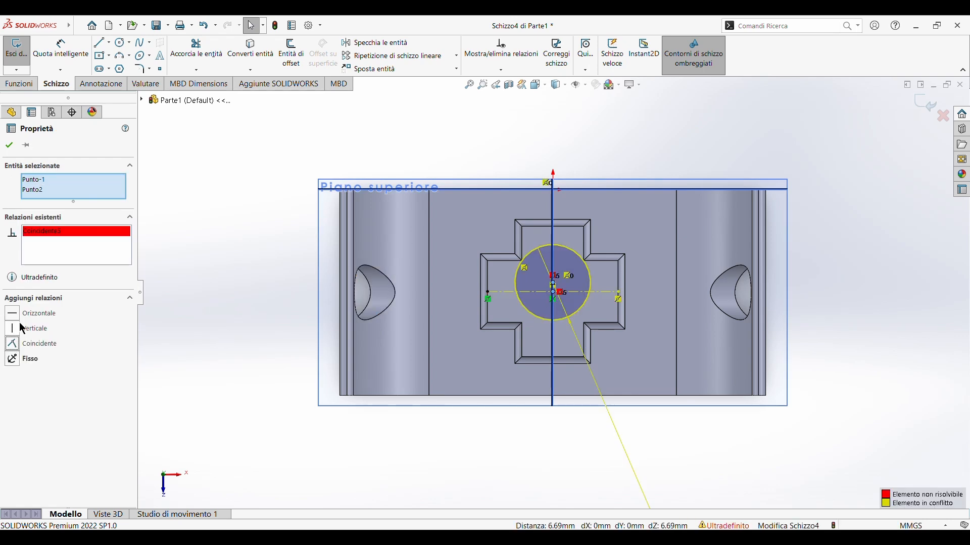
{"action": "left_click", "coordinate": [42, 236]}
{"action": "key", "text": "Delete"}
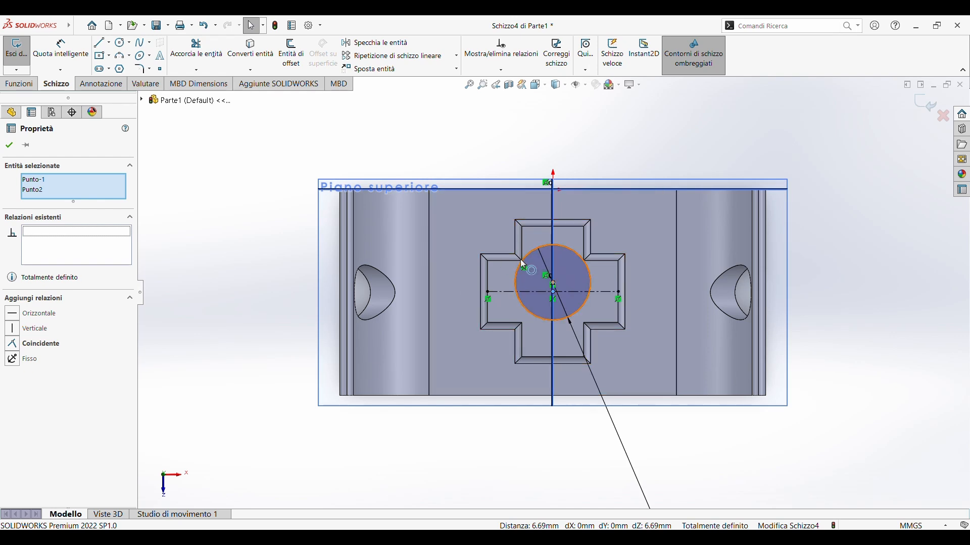
- Remove the circle's coincident relation with the cross's inner corner and make its centre coincident with the horizontal centreline
{"action": "key", "text": "Escape"}
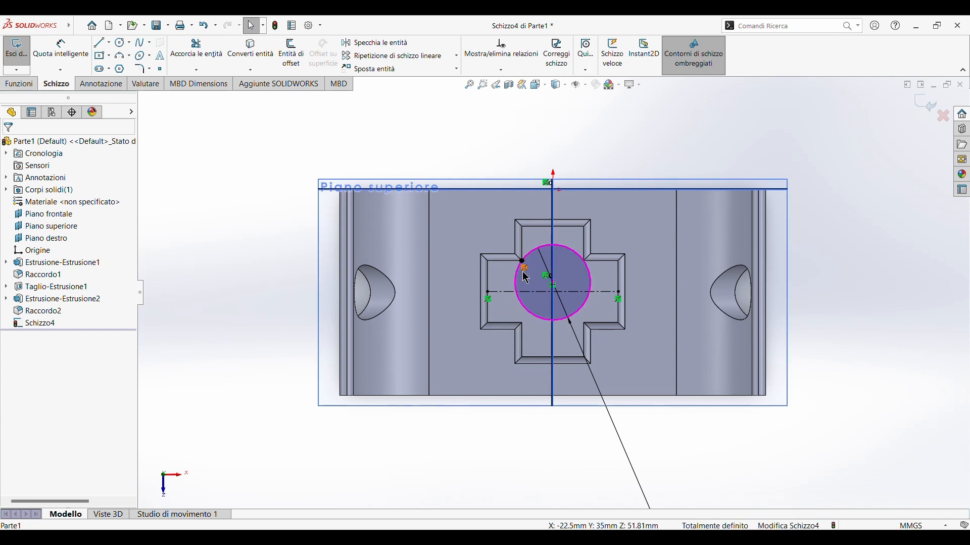
{"action": "left_click", "coordinate": [554, 284]}
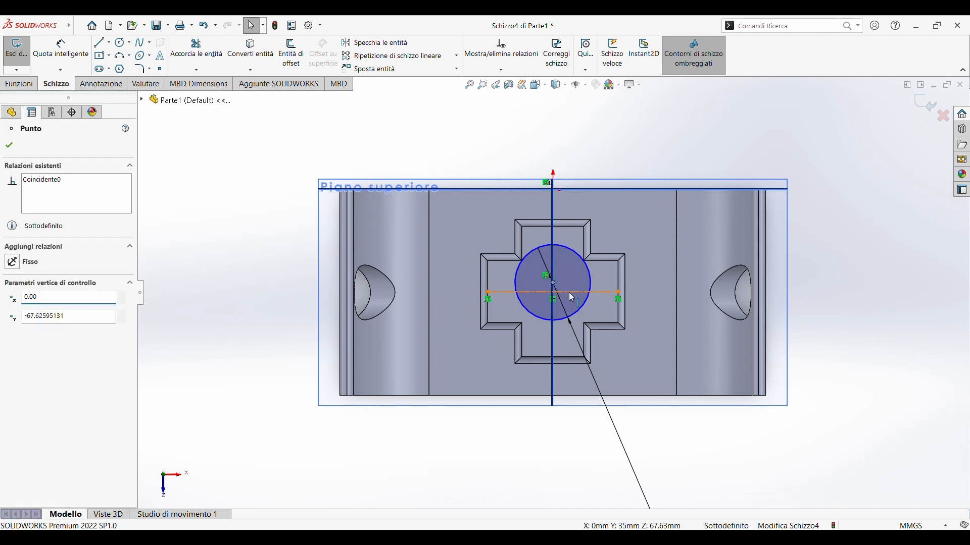
{"action": "left_click", "coordinate": [571, 292], "text": "ctrl"}
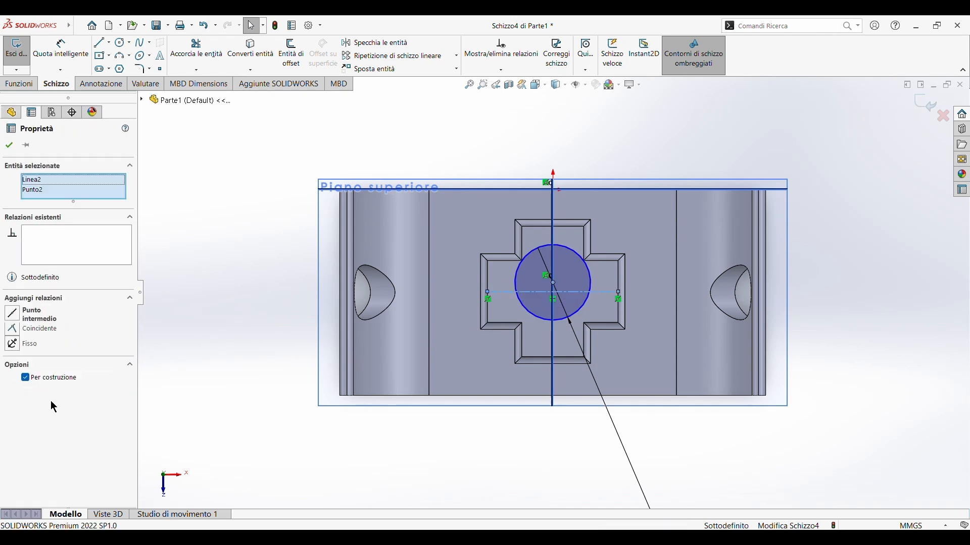
{"action": "left_click", "coordinate": [14, 330]}
{"action": "left_click", "coordinate": [9, 145]}
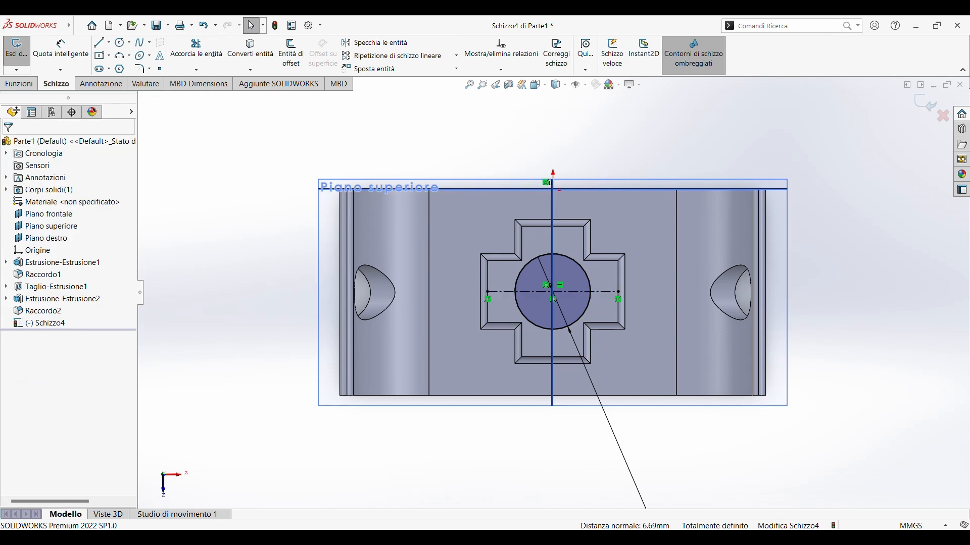
- Cut-extrude the centred circle into the cross boss as a blind cut 25 mm deep
{"action": "left_click", "coordinate": [19, 84]}
{"action": "left_click", "coordinate": [224, 57]}
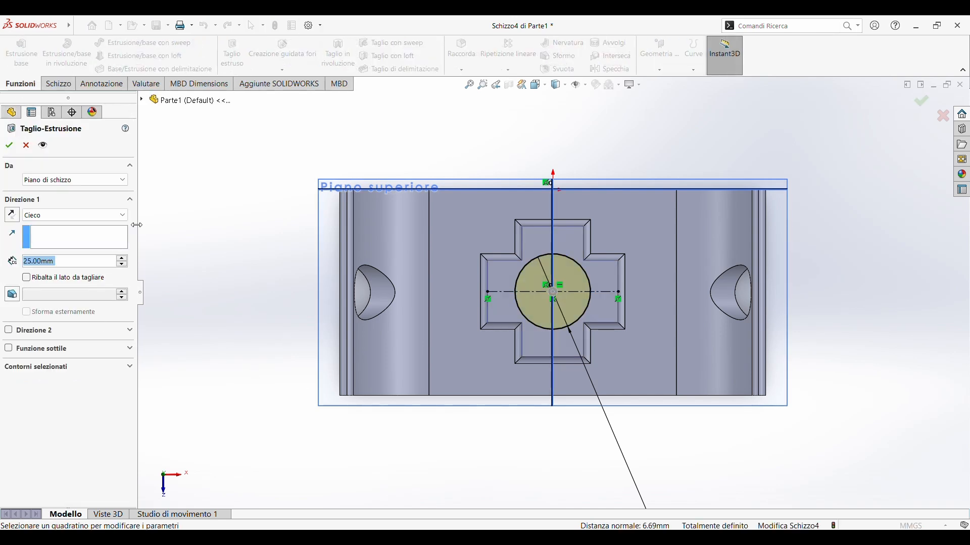
{"action": "middle_click_drag", "start_coordinate": [255, 390], "coordinate": [243, 253]}
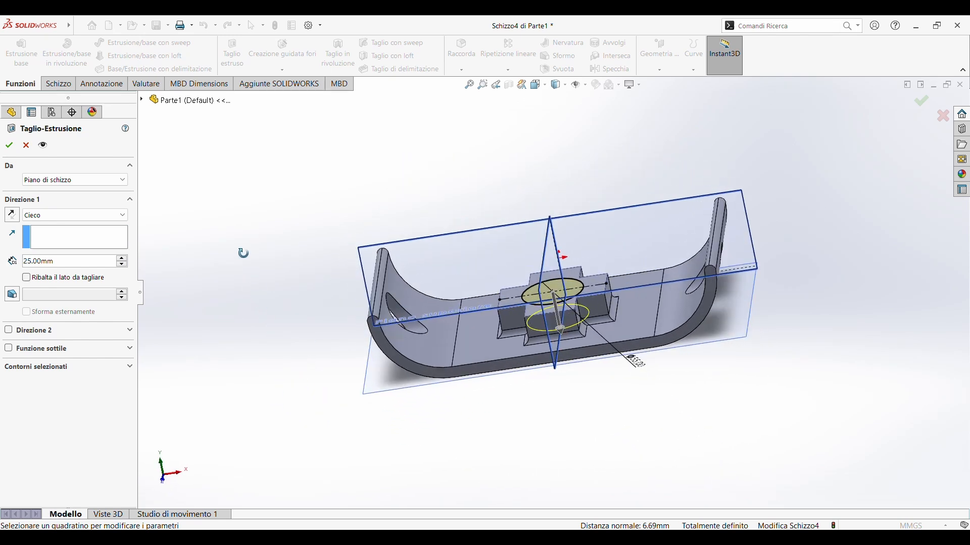
{"action": "left_click", "coordinate": [9, 145]}
- Chamfer all edges of the cross boss's top face, with a distance of 5 mm and a 45° angle
{"action": "middle_click_drag", "start_coordinate": [563, 161], "coordinate": [684, 328]}
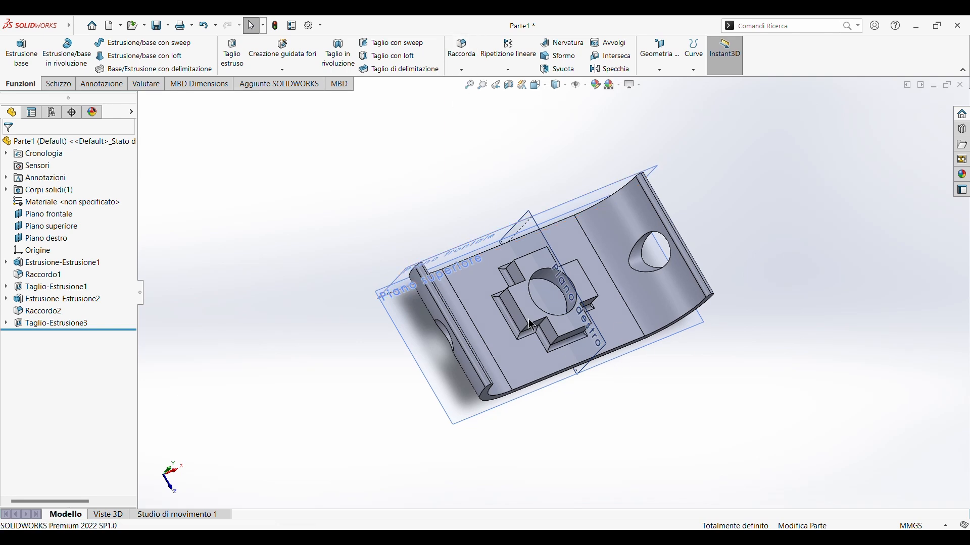
{"action": "key", "text": "s"}
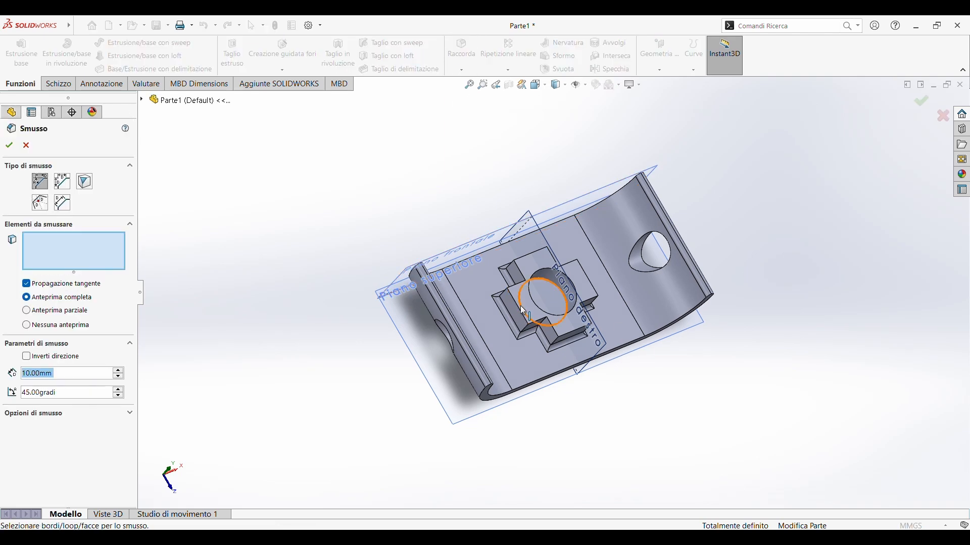
{"action": "left_click", "coordinate": [515, 317]}
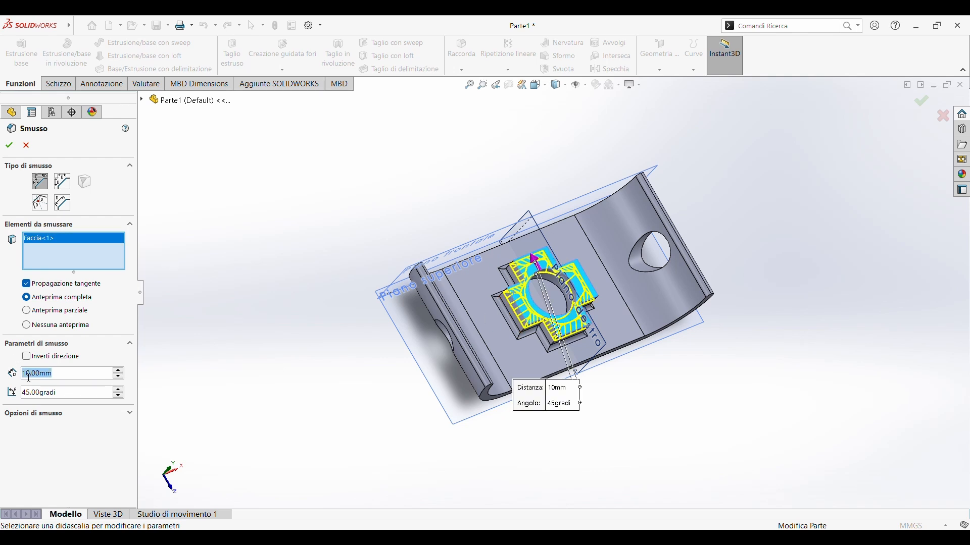
{"action": "type", "text": "2"}
{"action": "key", "text": "Return"}
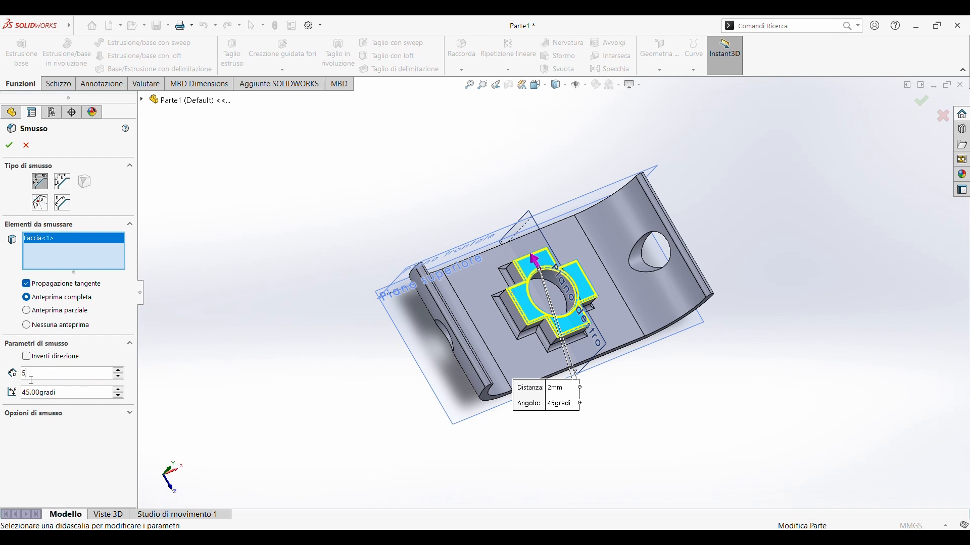
{"action": "type", "text": "5"}
{"action": "key", "text": "Return"}
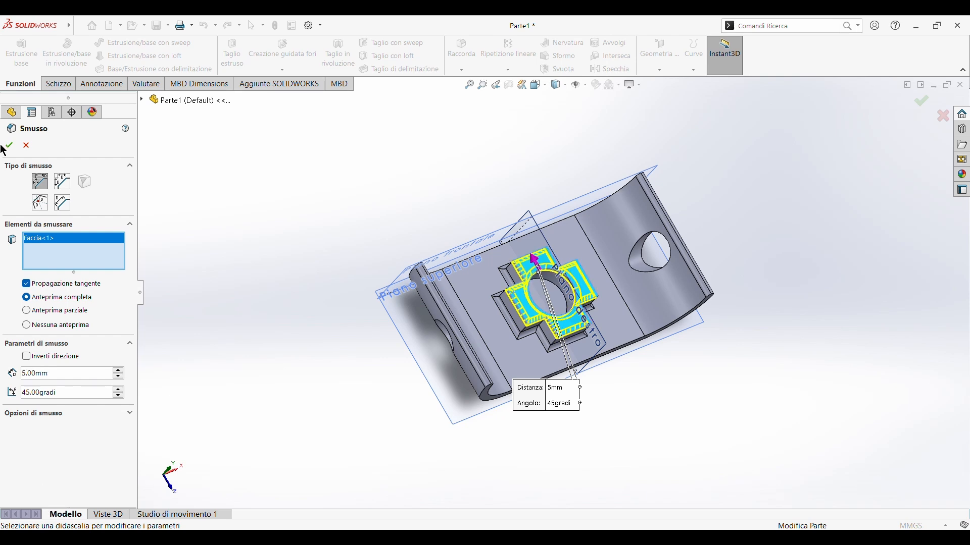
{"action": "left_click", "coordinate": [8, 146]}
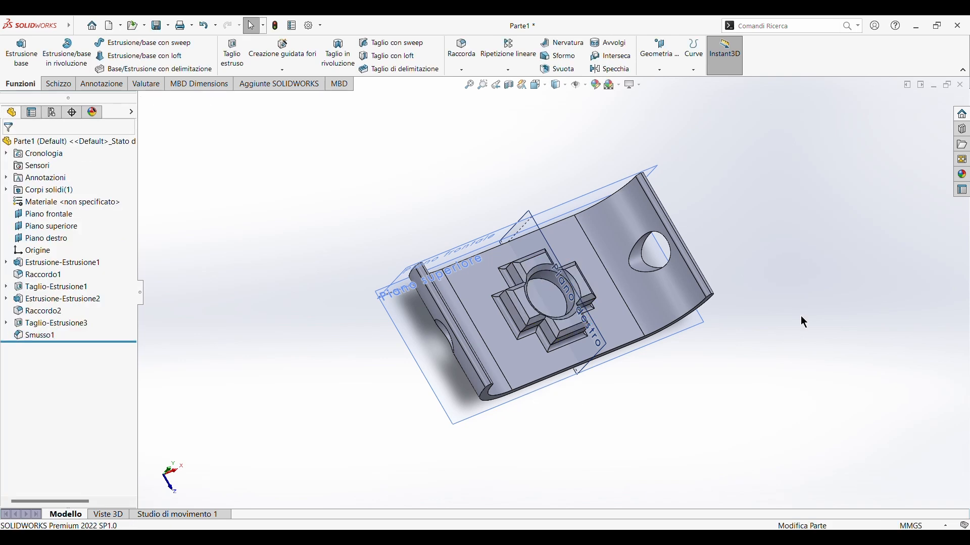
- Hide the reference planes displayed around the part
{"action": "middle_click_drag", "start_coordinate": [738, 450], "coordinate": [686, 160]}
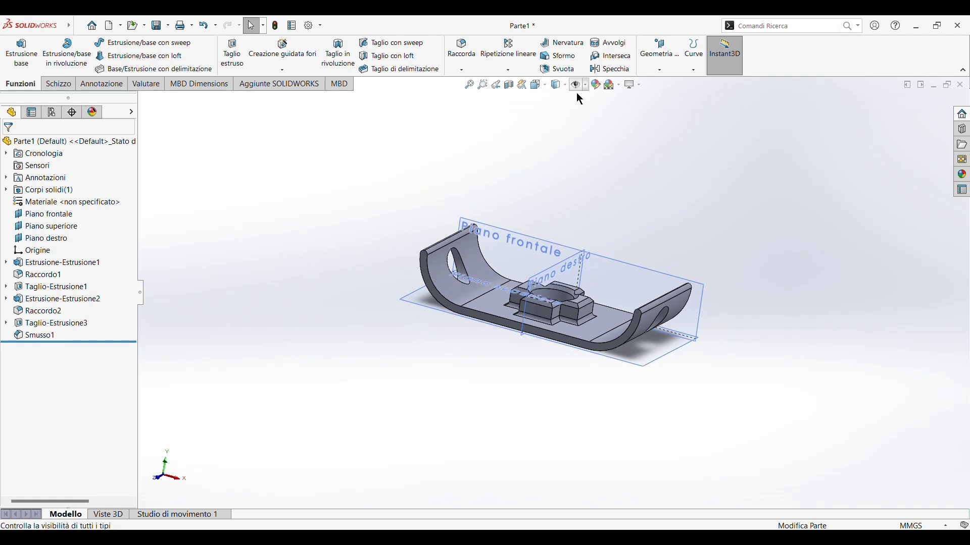
{"action": "left_click", "coordinate": [577, 85]}
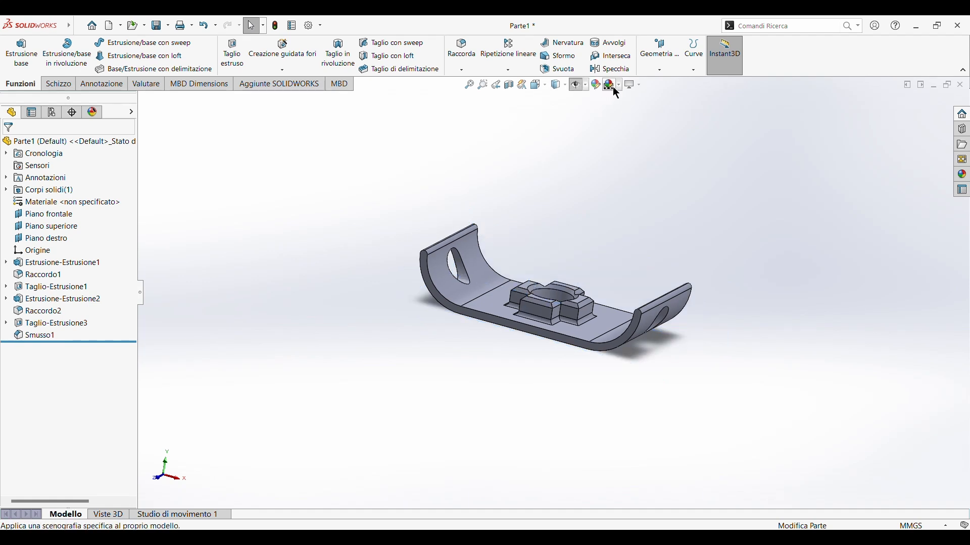
- Apply the "titanio spazzolato" metal appearance to the whole part and colour it bright green
{"action": "left_click", "coordinate": [594, 86]}
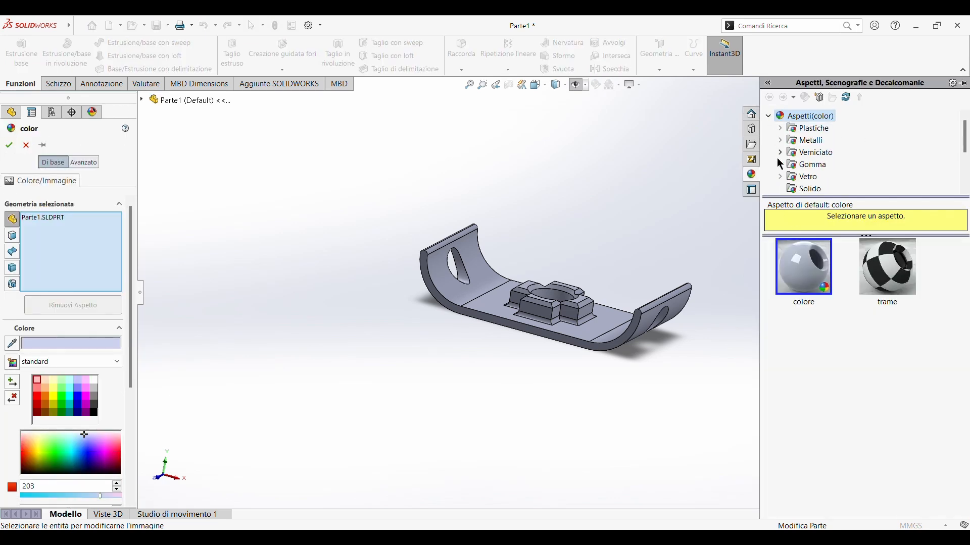
{"action": "left_click", "coordinate": [780, 140]}
{"action": "left_click", "coordinate": [821, 152]}
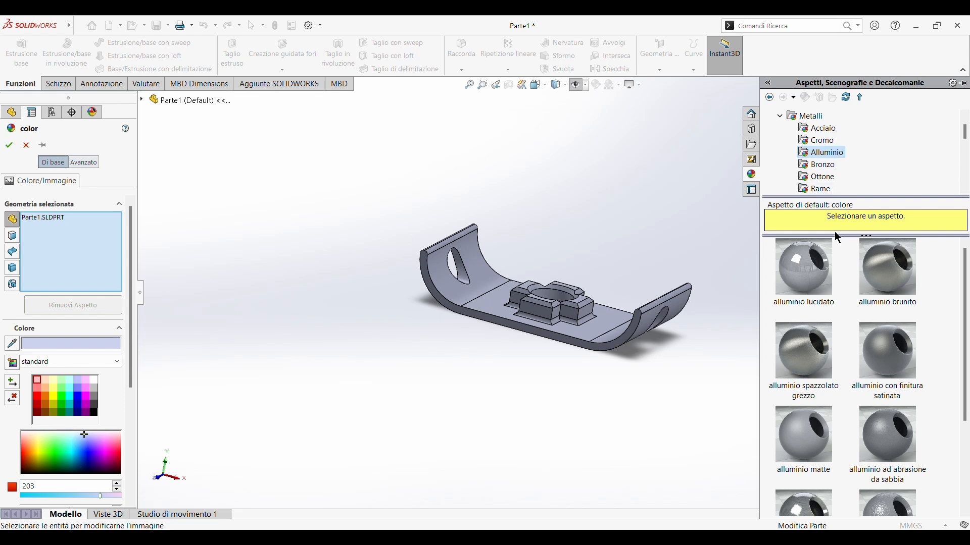
{"action": "left_click", "coordinate": [813, 165]}
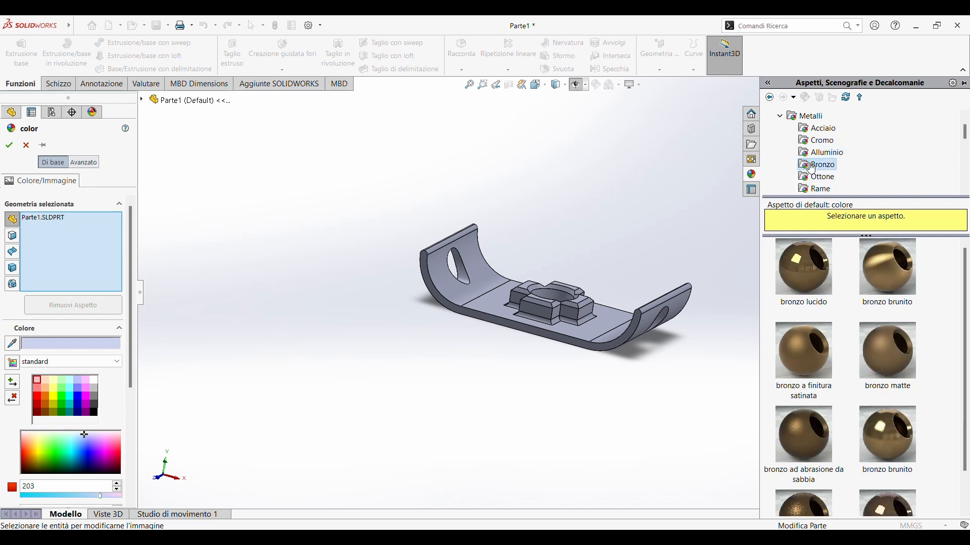
{"action": "scroll", "coordinate": [811, 136], "scroll_direction": "down", "scroll_amount": 2}
{"action": "left_click", "coordinate": [819, 153]}
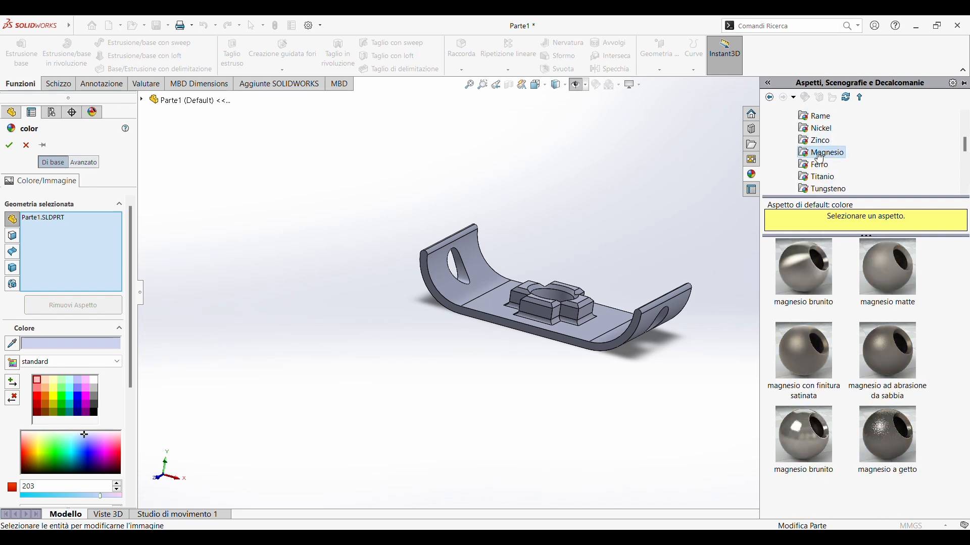
{"action": "left_click", "coordinate": [823, 177]}
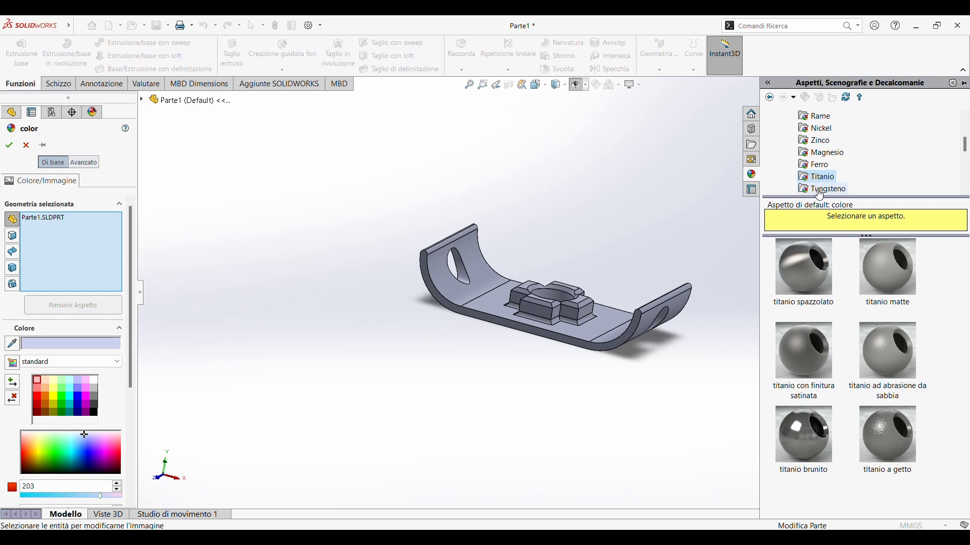
{"action": "left_click", "coordinate": [804, 268]}
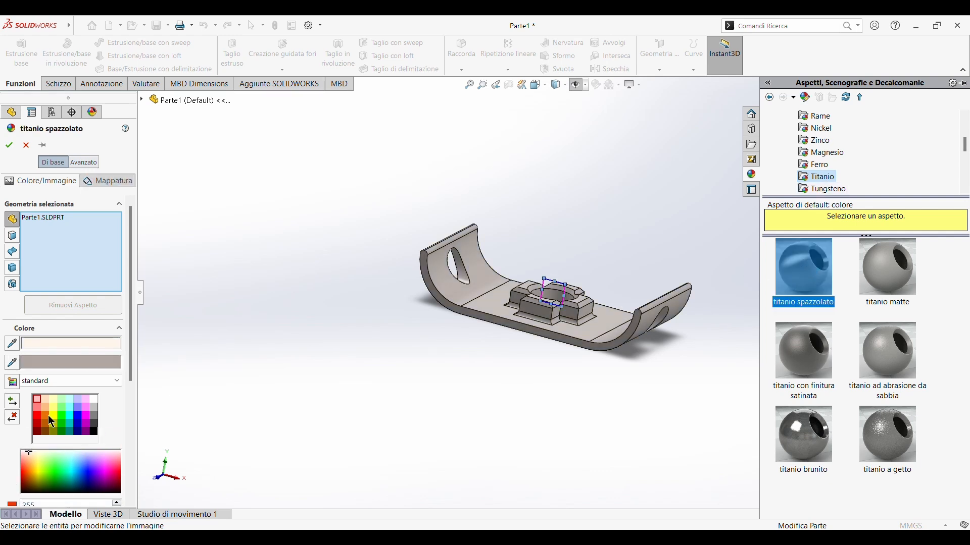
{"action": "left_click", "coordinate": [62, 417]}
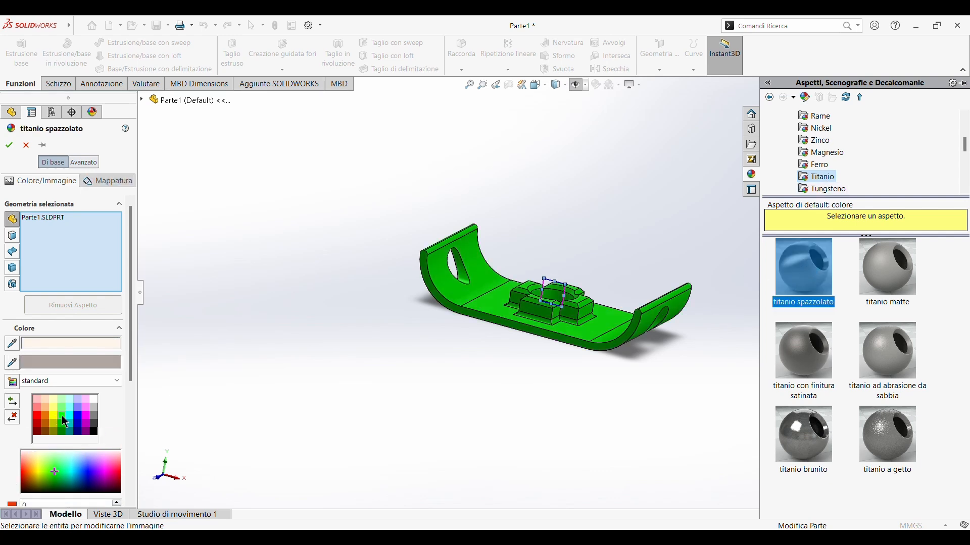
{"action": "left_click", "coordinate": [9, 145]}
- Examine the finished tray, its wall holes and the chamfered cross boss up close and from several angles
{"action": "scroll", "coordinate": [729, 336], "scroll_direction": "up", "scroll_amount": 3}
{"action": "scroll", "coordinate": [736, 323], "scroll_direction": "down", "scroll_amount": 6}
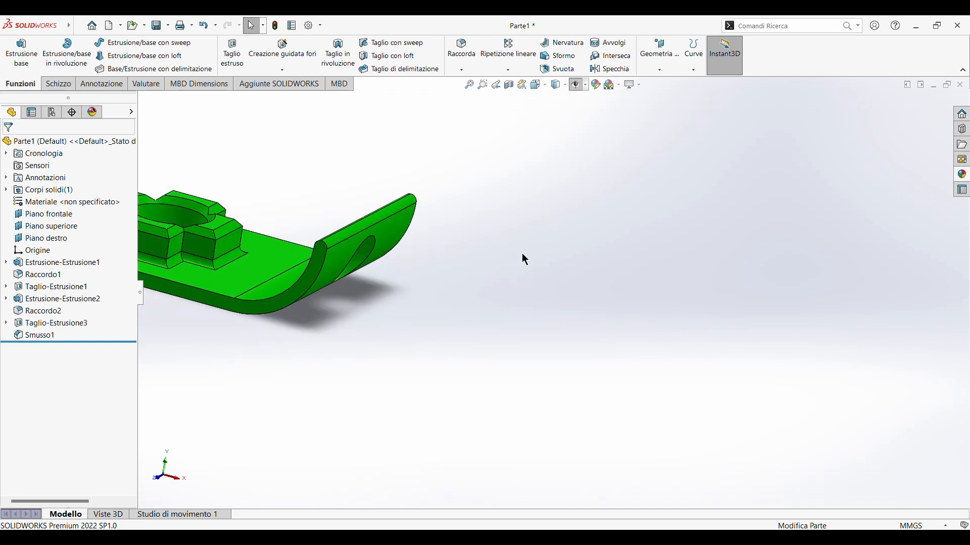
{"action": "scroll", "coordinate": [434, 248], "scroll_direction": "up", "scroll_amount": 6}
{"action": "scroll", "coordinate": [338, 248], "scroll_direction": "down", "scroll_amount": 3}
{"action": "scroll", "coordinate": [347, 198], "scroll_direction": "down", "scroll_amount": 5}
{"action": "scroll", "coordinate": [777, 302], "scroll_direction": "up", "scroll_amount": 4}
{"action": "scroll", "coordinate": [775, 311], "scroll_direction": "down", "scroll_amount": 3}
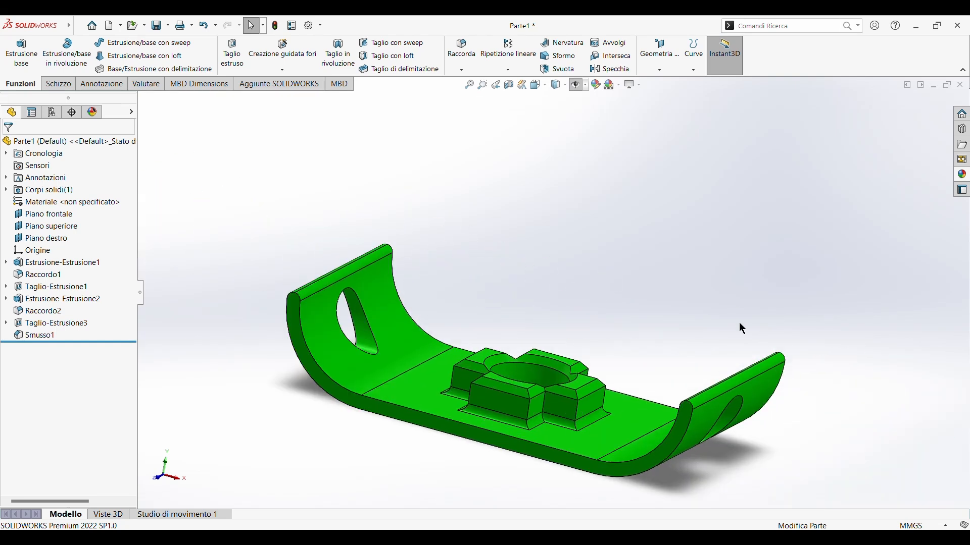
{"action": "middle_click_drag", "start_coordinate": [738, 297], "coordinate": [593, 236]}
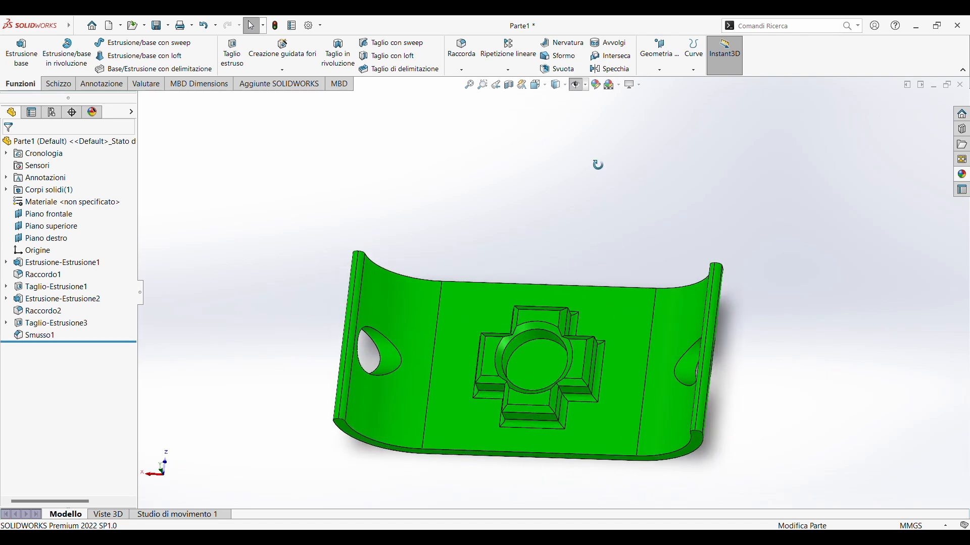
{"action": "middle_click_drag", "start_coordinate": [598, 165], "coordinate": [325, 340]}
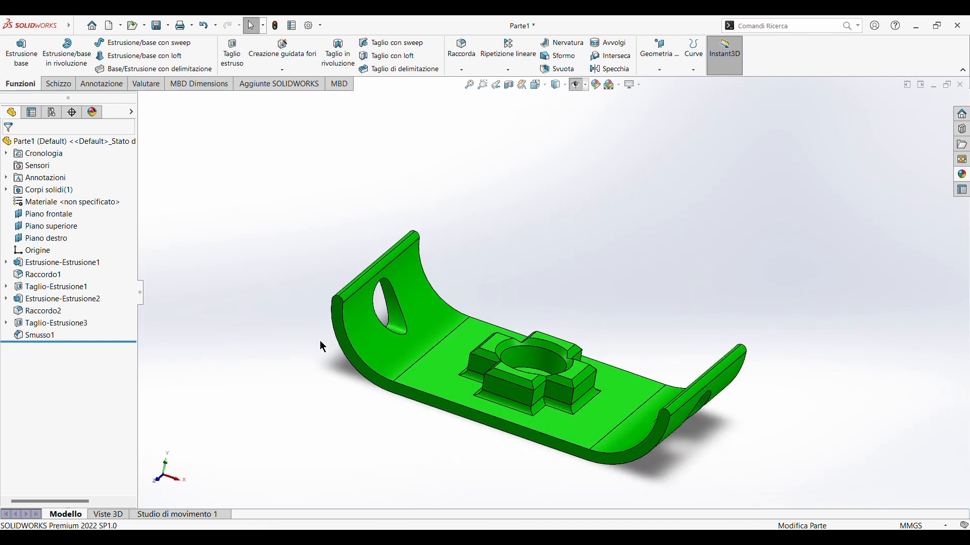